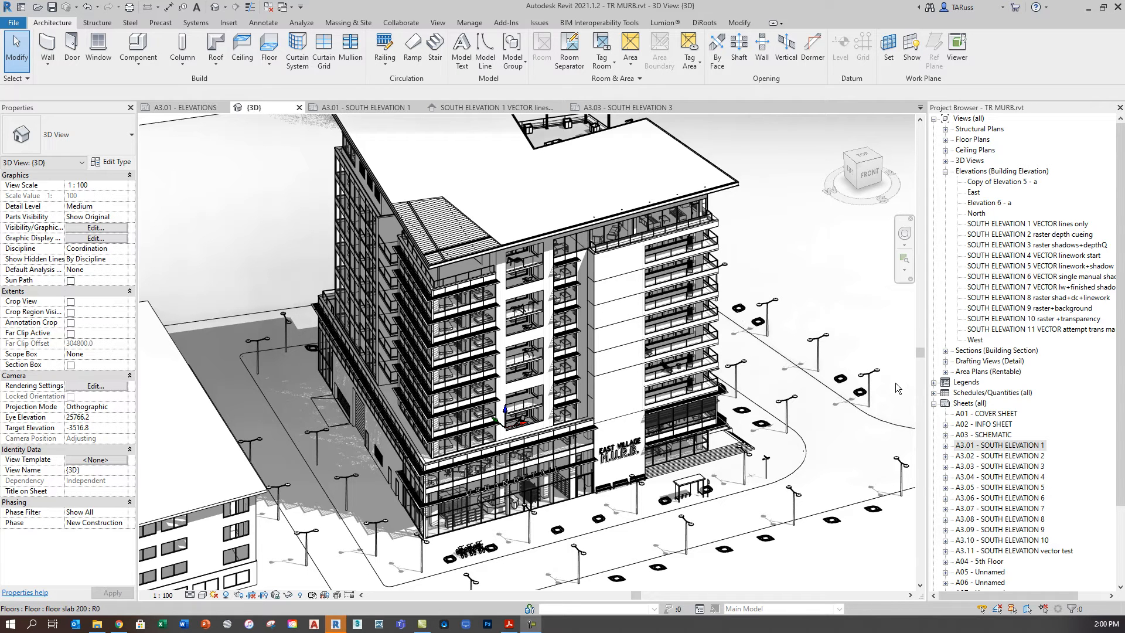
Step: Open the SOUTH ELEVATION 1 VECTOR lines only view and its sheet A3.01 - SOUTH ELEVATION 1
double_click(993, 225)
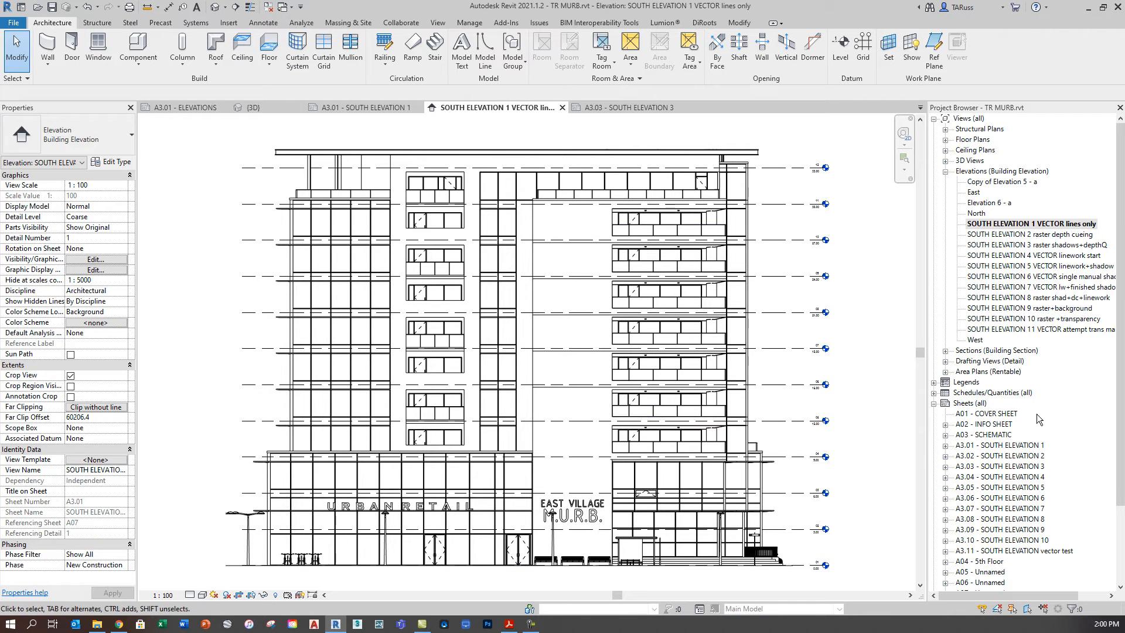
double_click(999, 445)
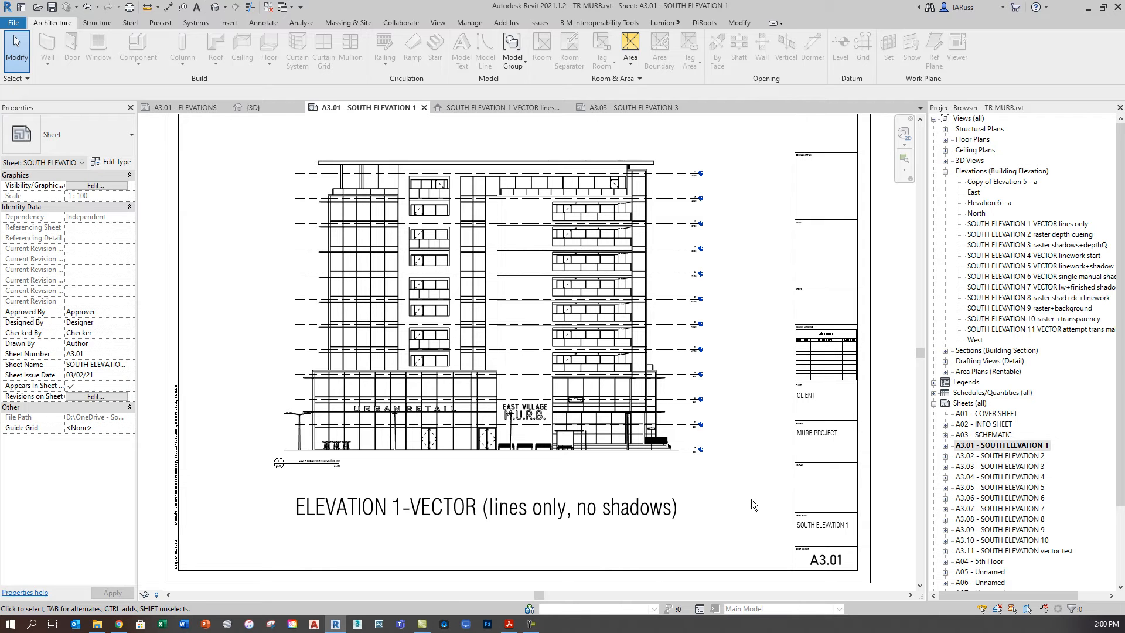
Step: Switch to the elevation tests PDF in Acrobat and inspect the linework of the vector elevation on page 1
click(509, 626)
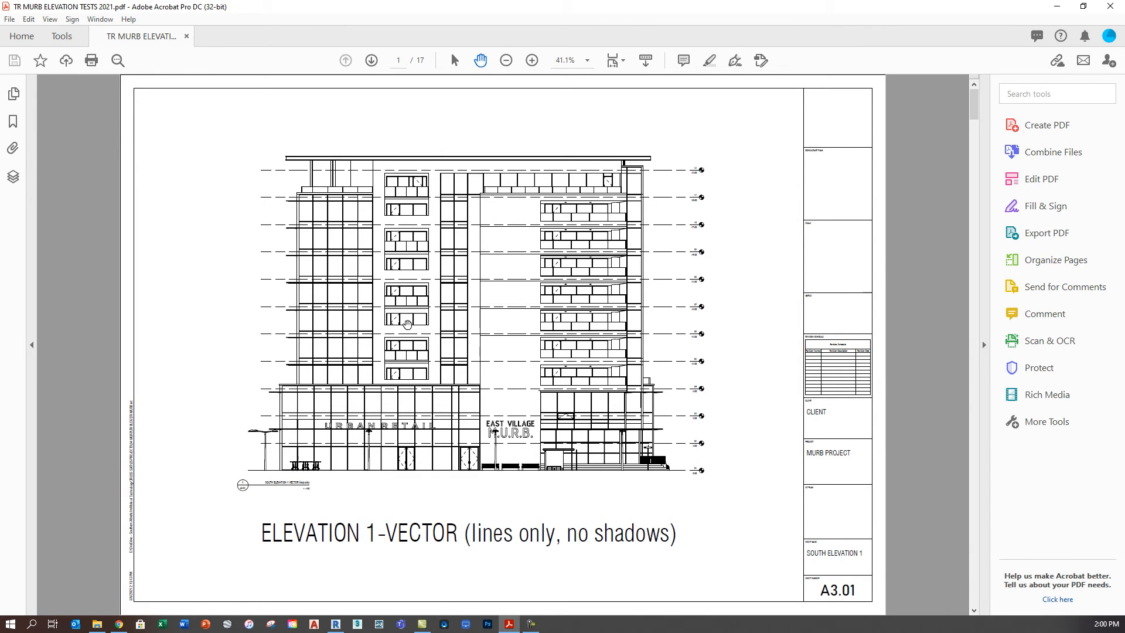
ctrl+scroll(261, 155, up, 2)
ctrl+scroll(430, 244, up, 2)
ctrl+scroll(512, 219, down, 4)
ctrl+scroll(559, 172, up, 3)
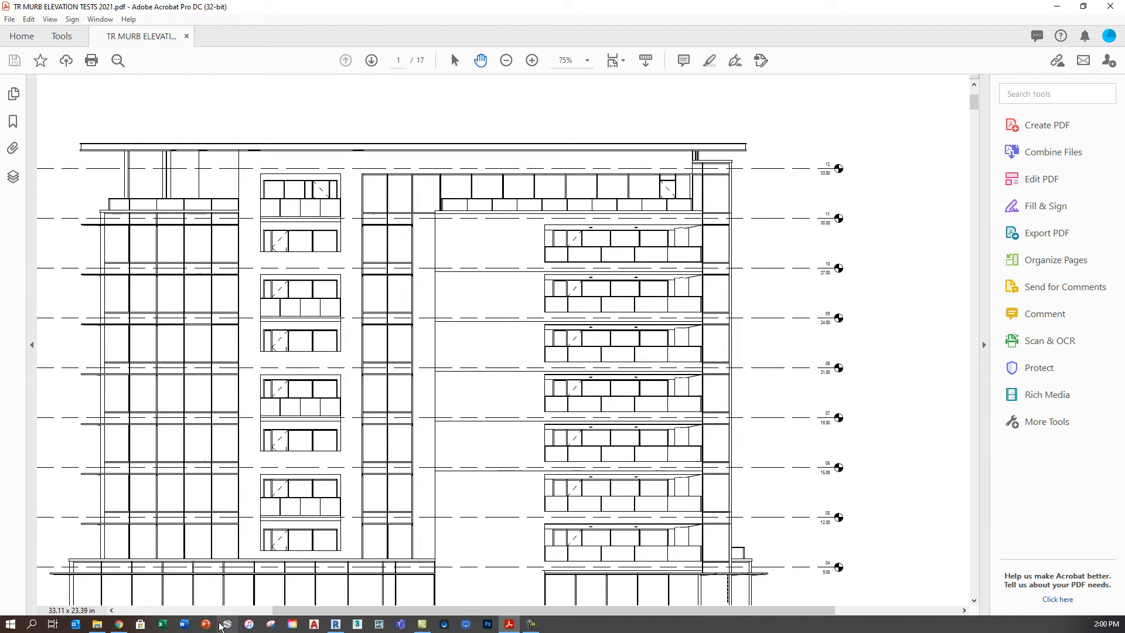
Step: Switch back to Revit and turn on shadows in the SOUTH ELEVATION 1 VECTOR lines only view
click(337, 625)
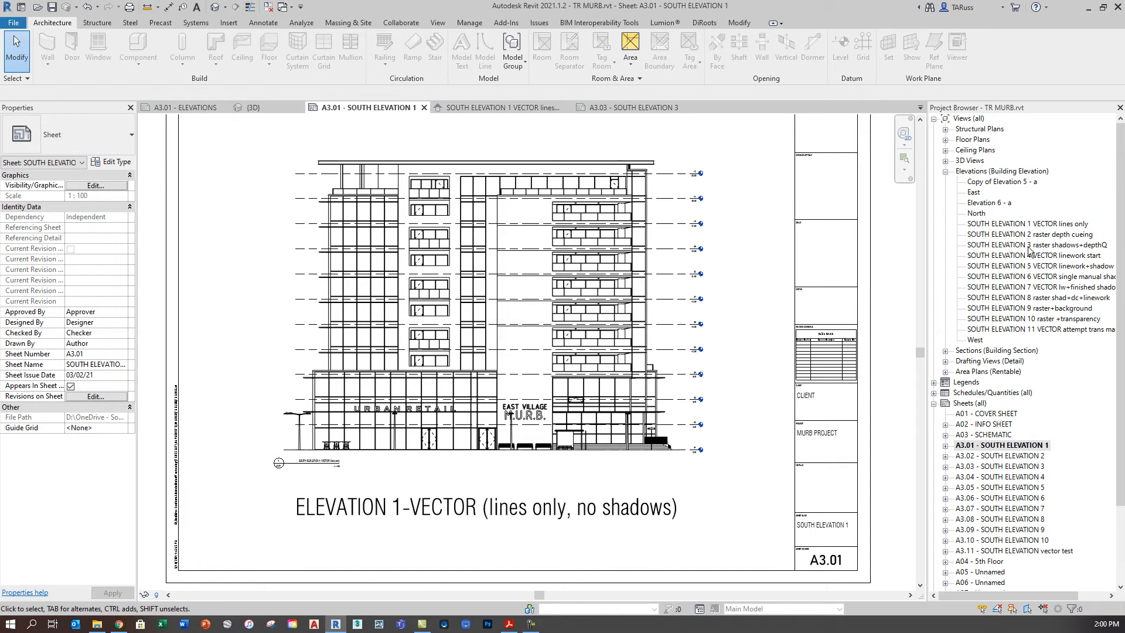
double_click(1003, 224)
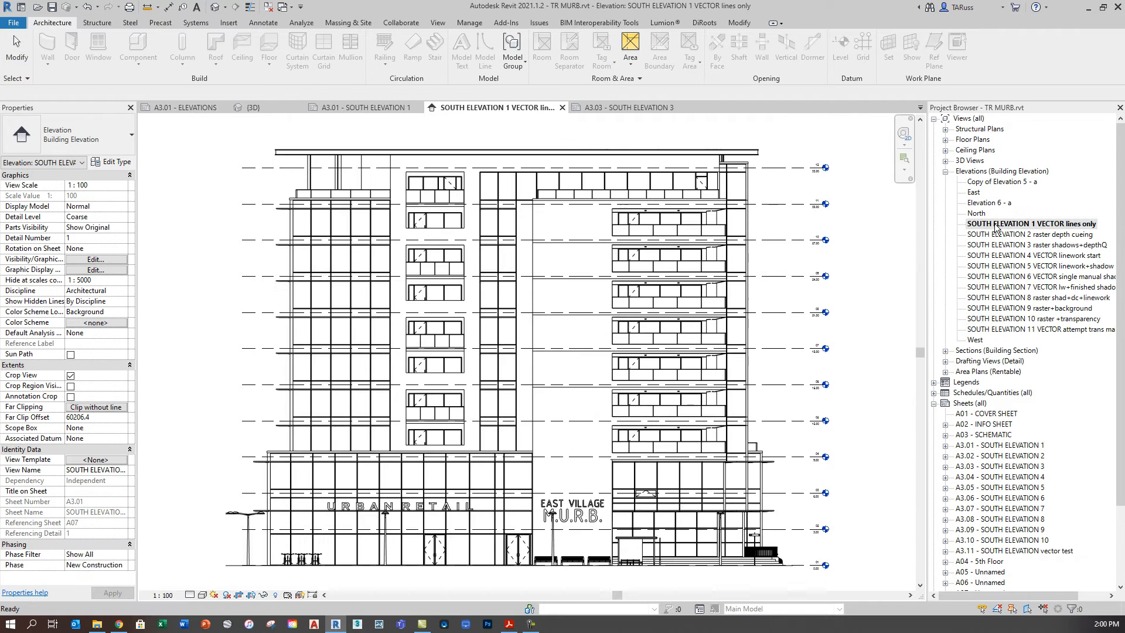
click(228, 596)
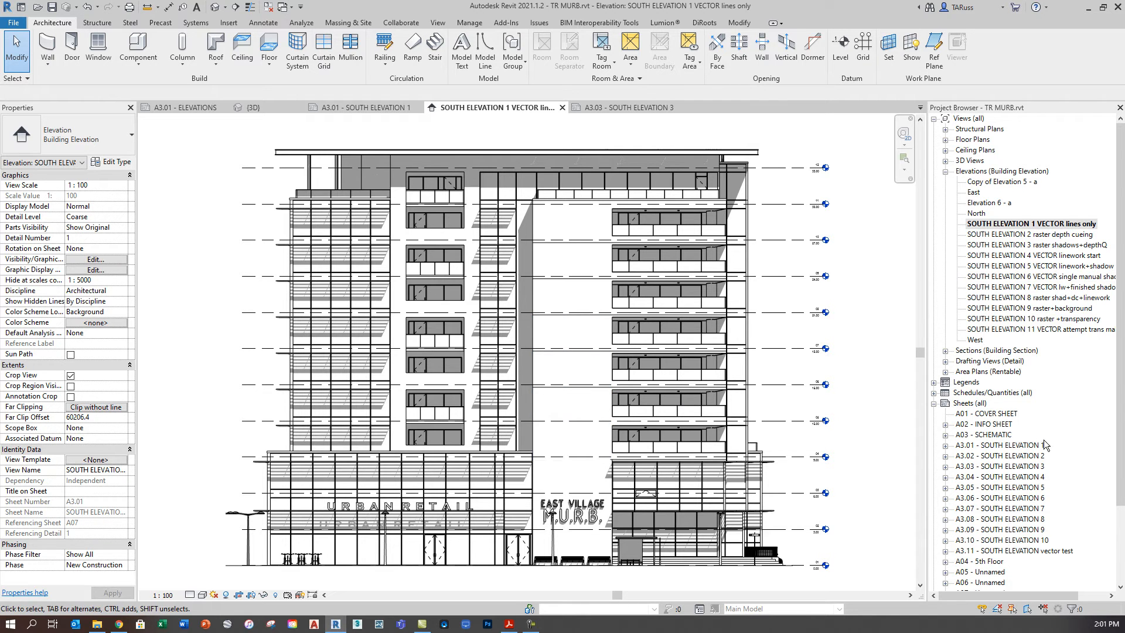
Step: Open sheet A3.03 - SOUTH ELEVATION 3, and switch to Acrobat to display page 3 of the PDF
double_click(1019, 468)
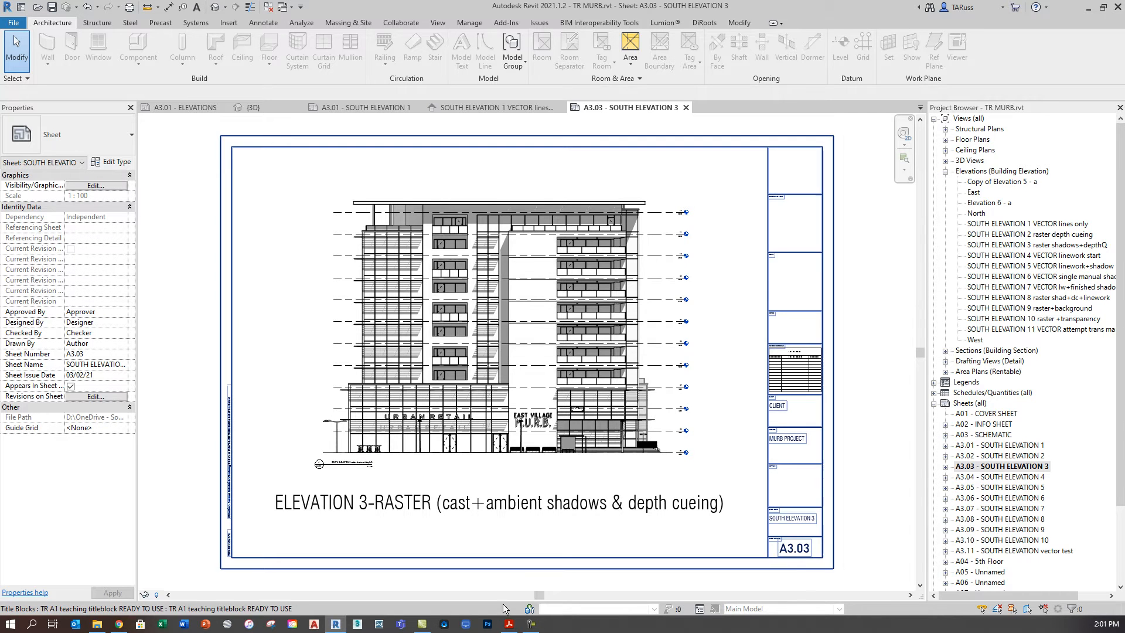
click(509, 624)
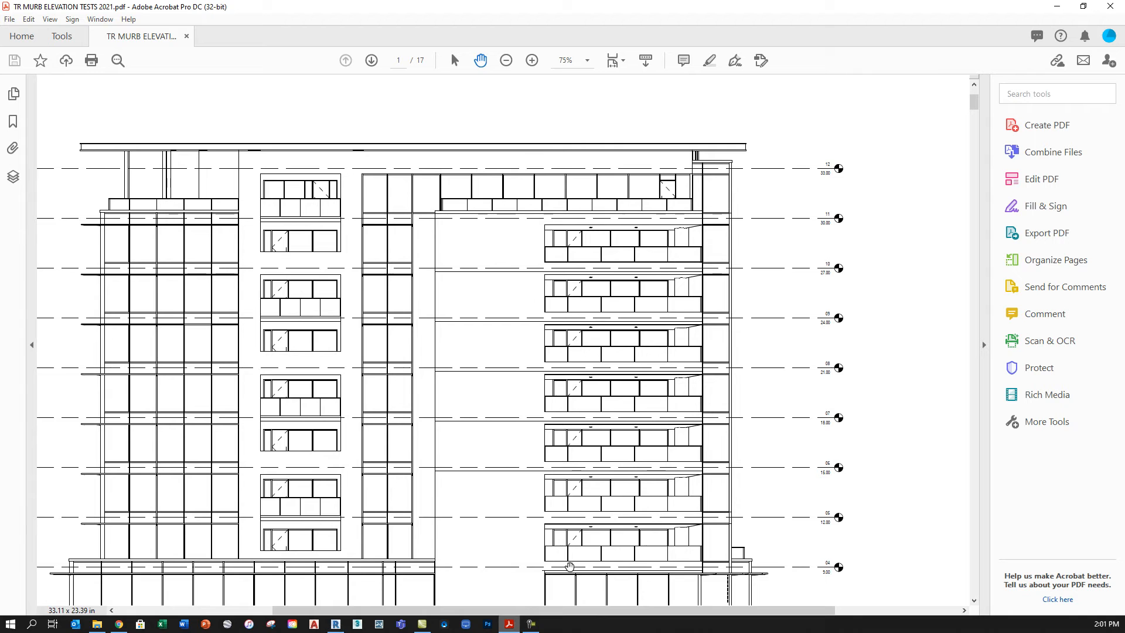
click(372, 60)
click(372, 60)
ctrl+scroll(628, 271, down, 2)
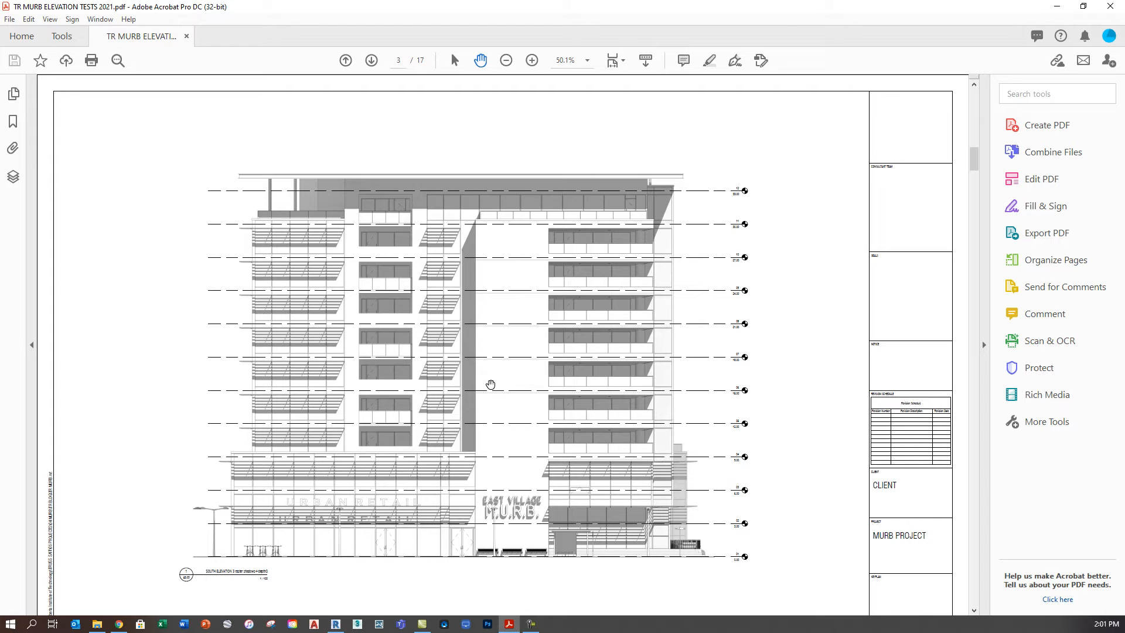
Step: Inspect the cast shadows and linework around the roof terrace and sunshades on page 3 up close
ctrl+scroll(228, 176, up, 4)
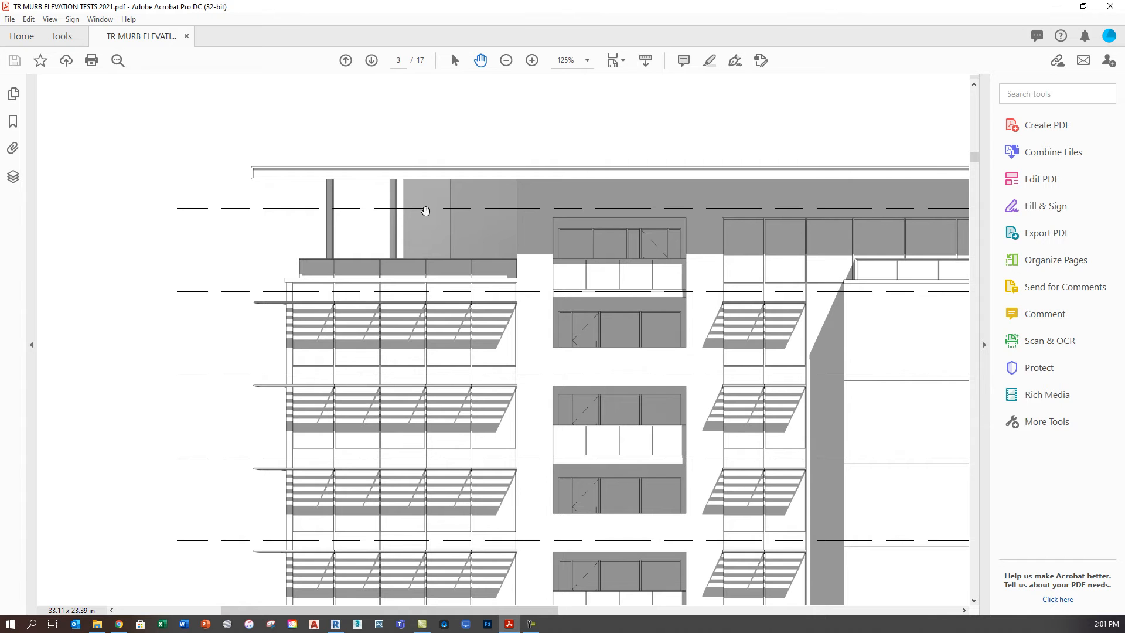
ctrl+scroll(284, 287, up, 4)
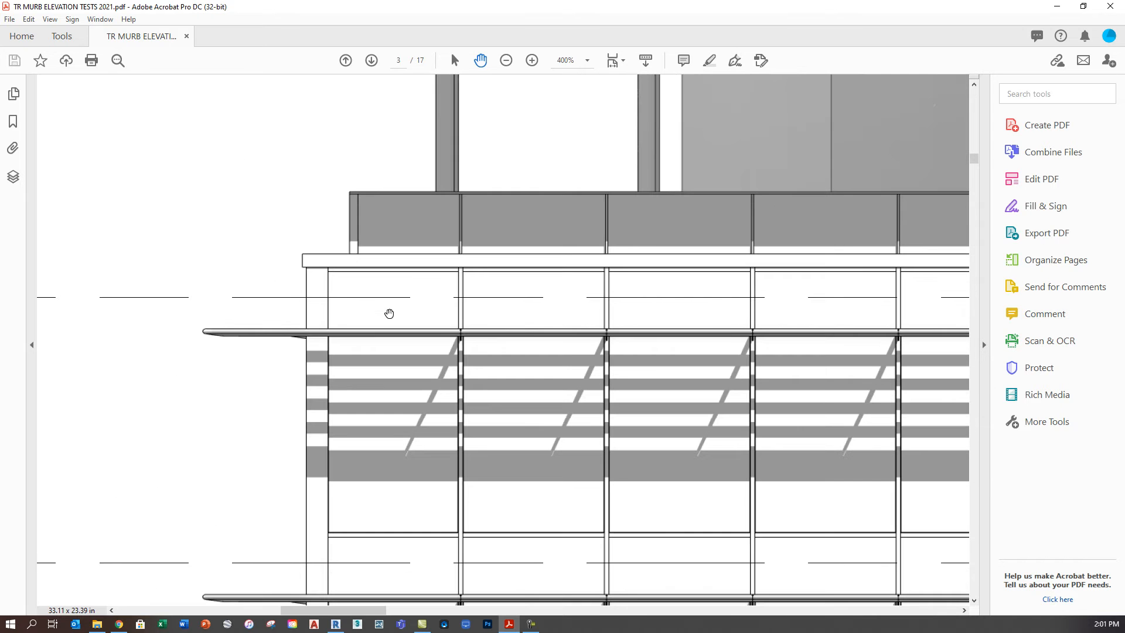
ctrl+scroll(364, 263, down, 4)
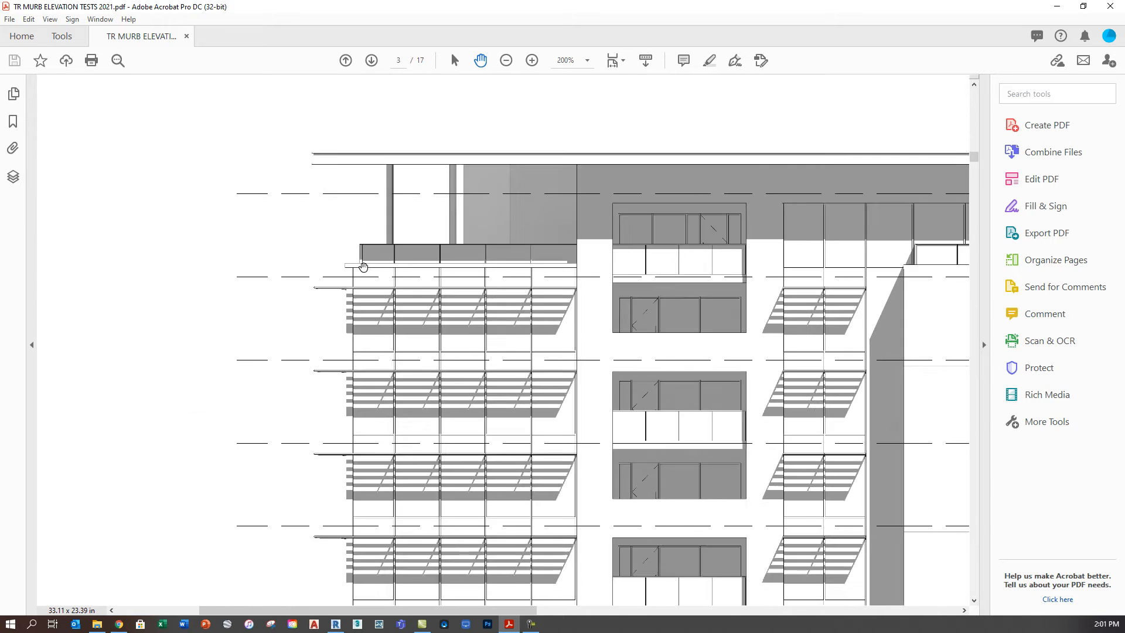
ctrl+scroll(381, 246, down, 4)
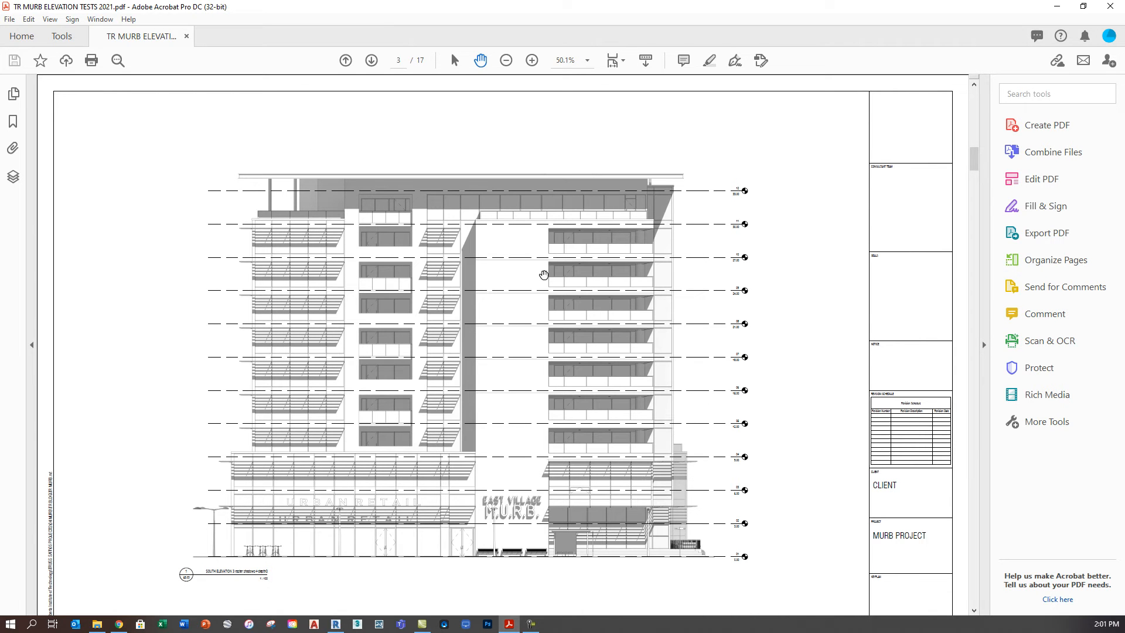
Step: Compare PDF page 1 with page 3, and switch to Revit to view sheet A3.03
click(345, 60)
click(345, 60)
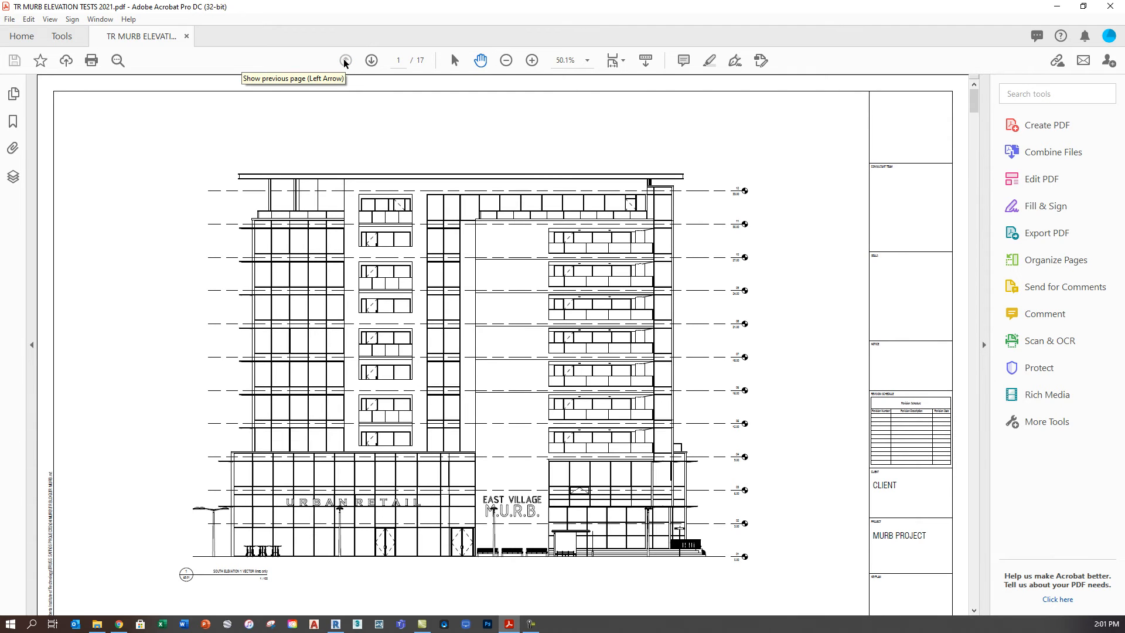
click(371, 60)
click(371, 60)
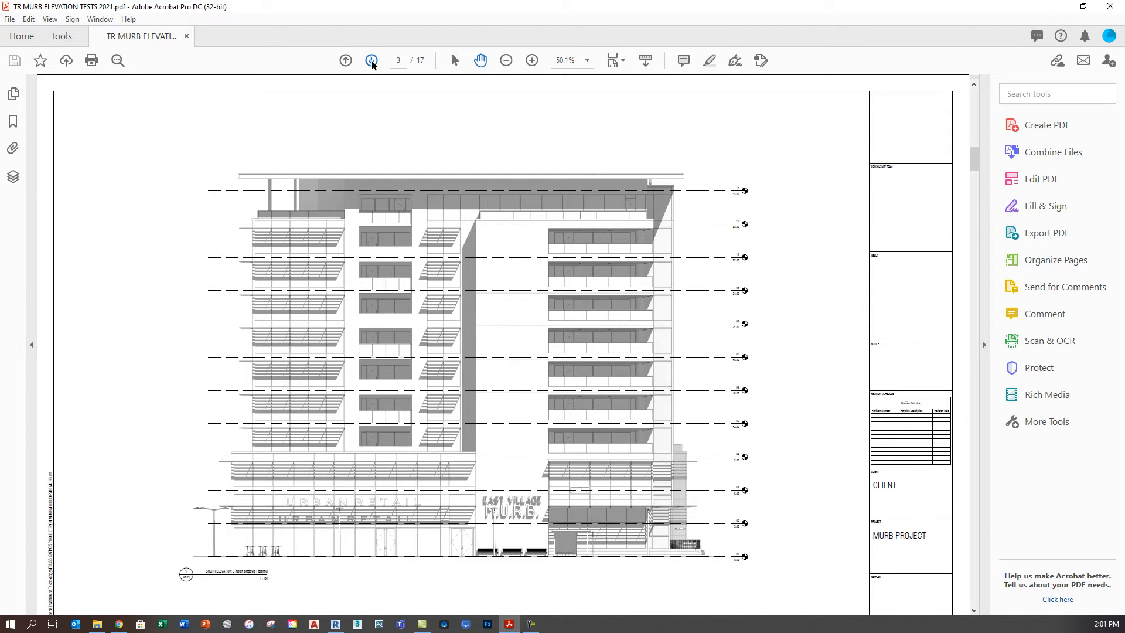
click(335, 623)
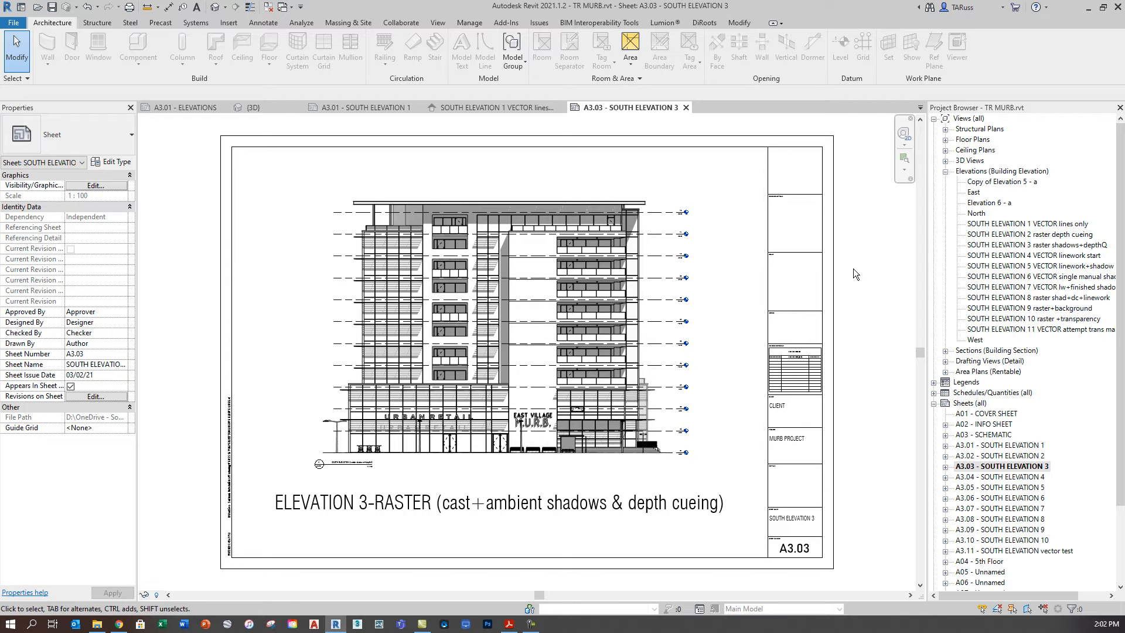
Step: Switch to Acrobat and examine the raster line quality at the roof edge and parapet on page 3
click(509, 624)
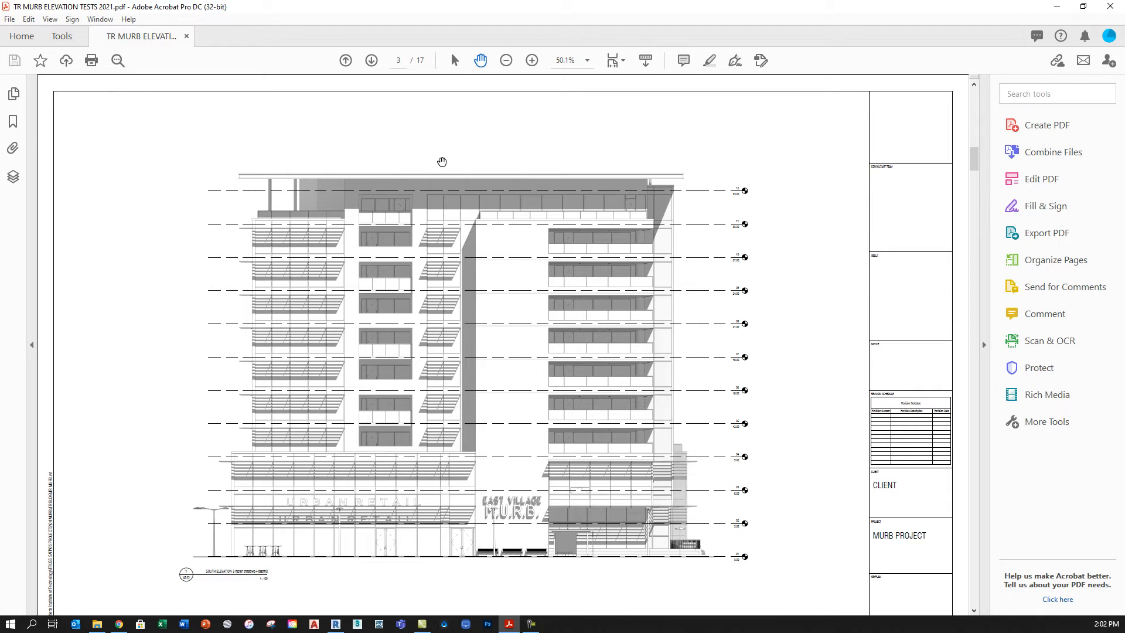
ctrl+scroll(231, 163, up, 7)
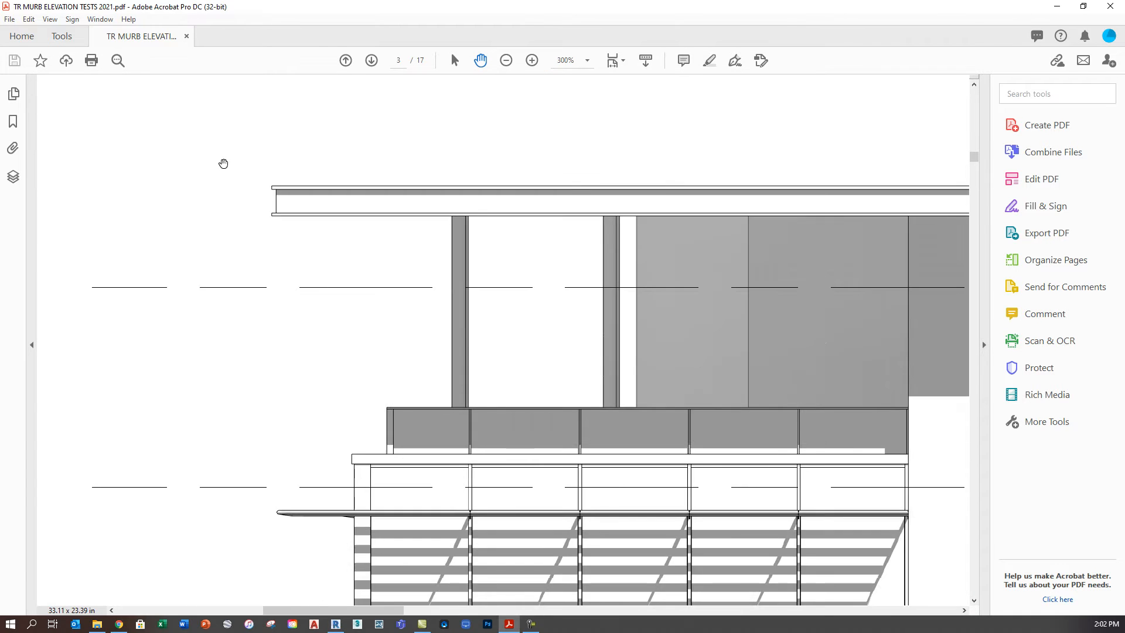
ctrl+scroll(293, 158, up, 4)
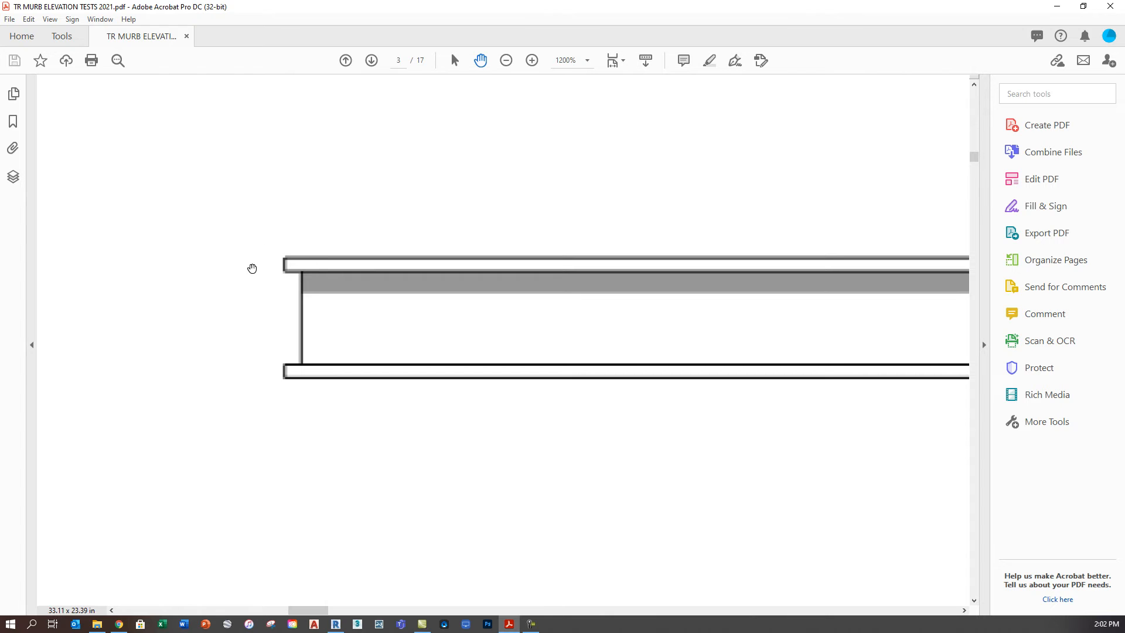
ctrl+scroll(269, 329, up, 2)
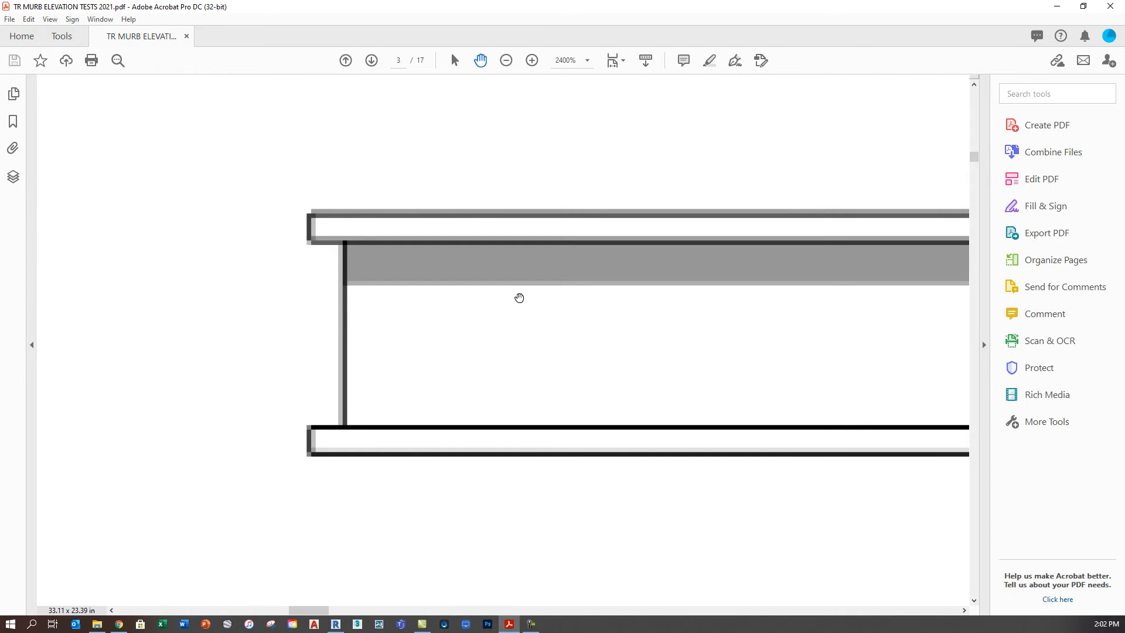
ctrl+scroll(404, 209, down, 6)
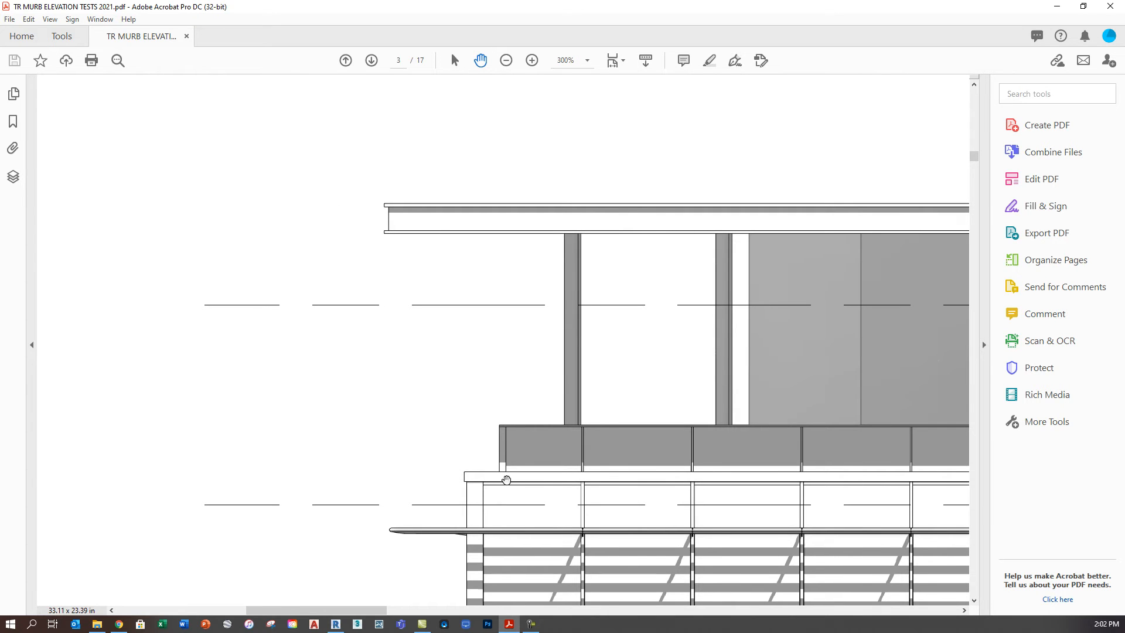
ctrl+scroll(502, 469, up, 3)
ctrl+scroll(437, 254, down, 6)
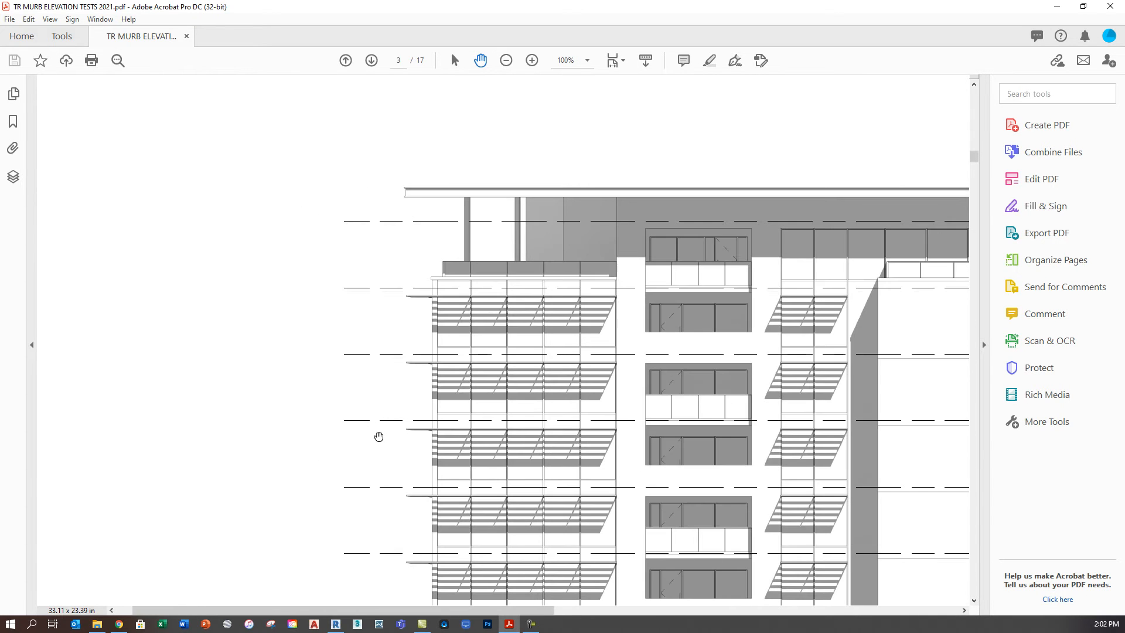
ctrl+scroll(444, 200, down, 3)
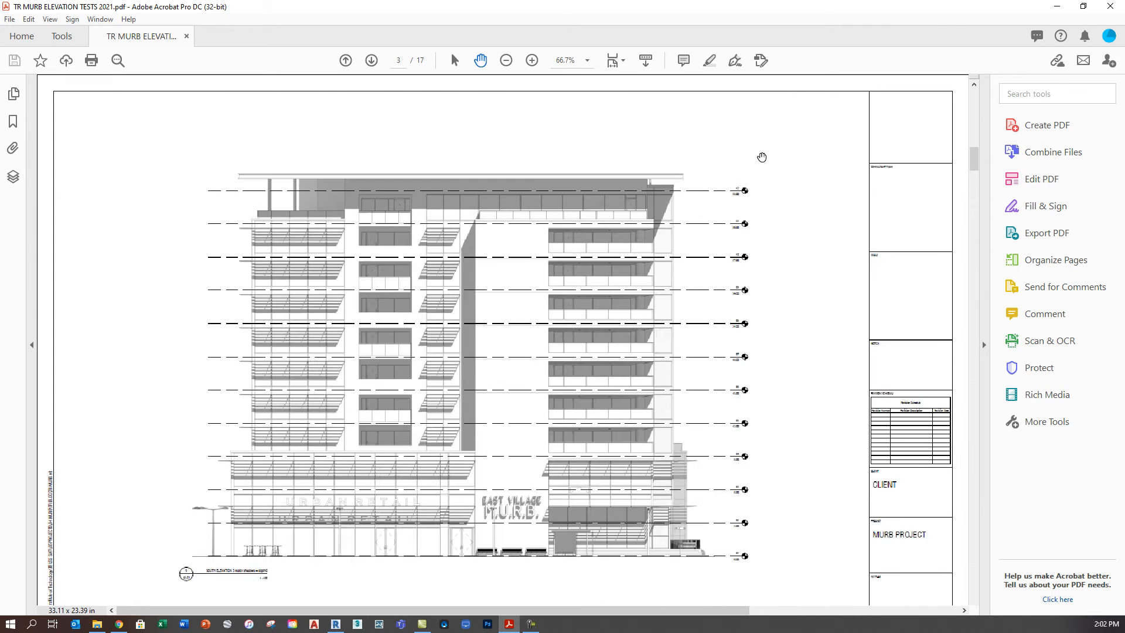
Step: Examine the raster edges of the street lamp beside the ground-floor retail canopy on page 3
ctrl+scroll(240, 476, up, 10)
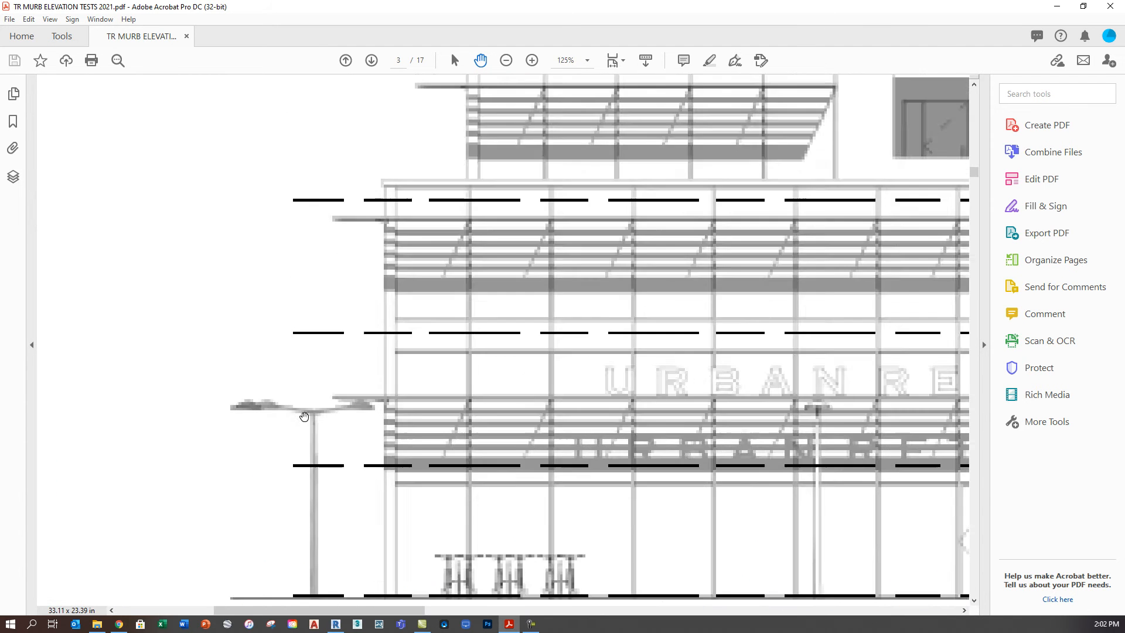
ctrl+scroll(325, 409, up, 3)
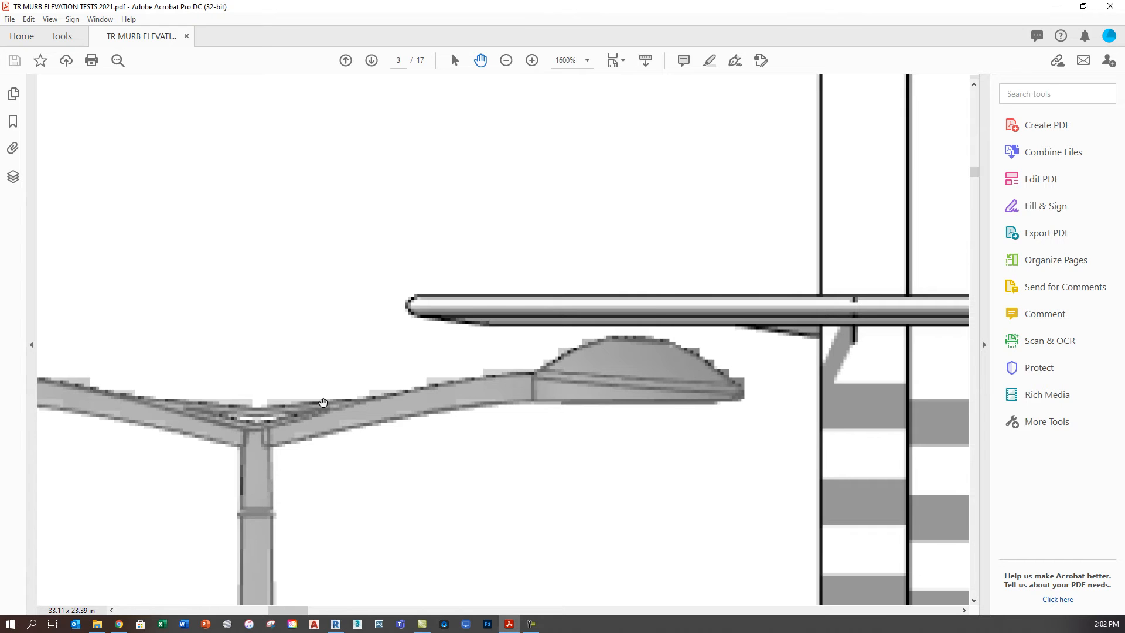
ctrl+scroll(463, 374, up, 1)
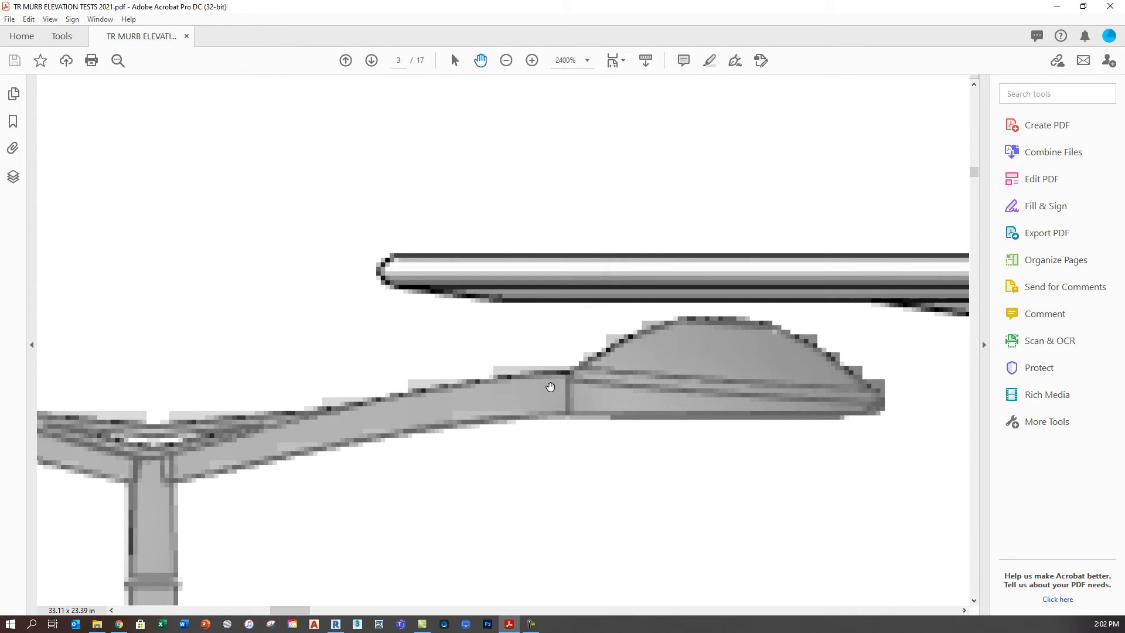
ctrl+scroll(550, 387, down, 10)
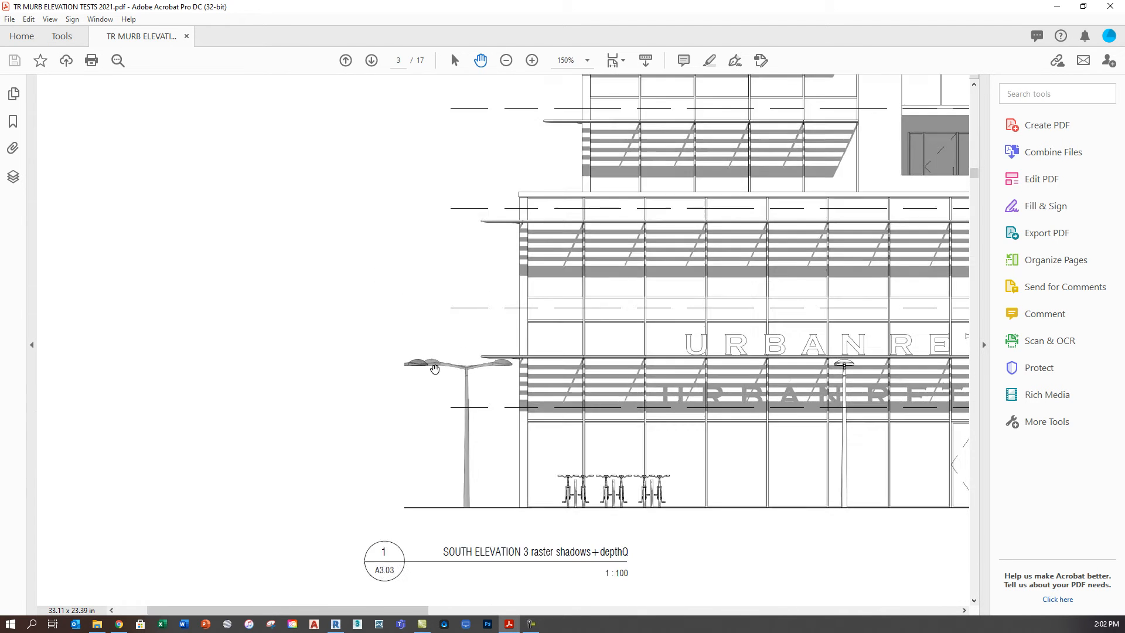
ctrl+scroll(420, 382, down, 2)
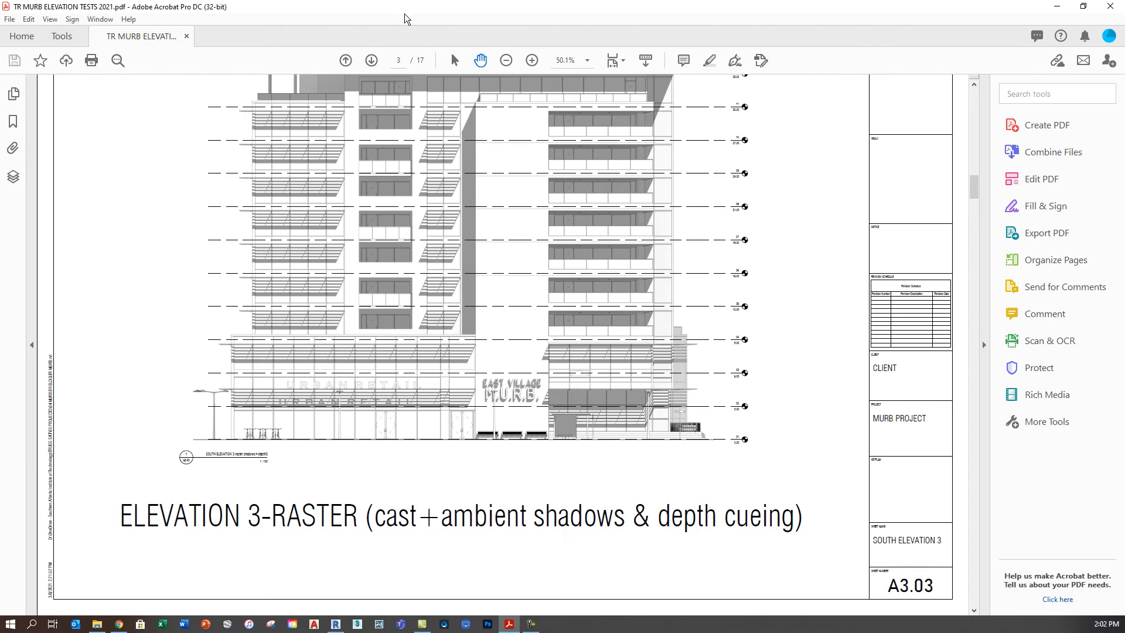
Step: Return to page 1, examine the vector linework of the sunshade's rounded tip, and fit the whole page
double_click(345, 61)
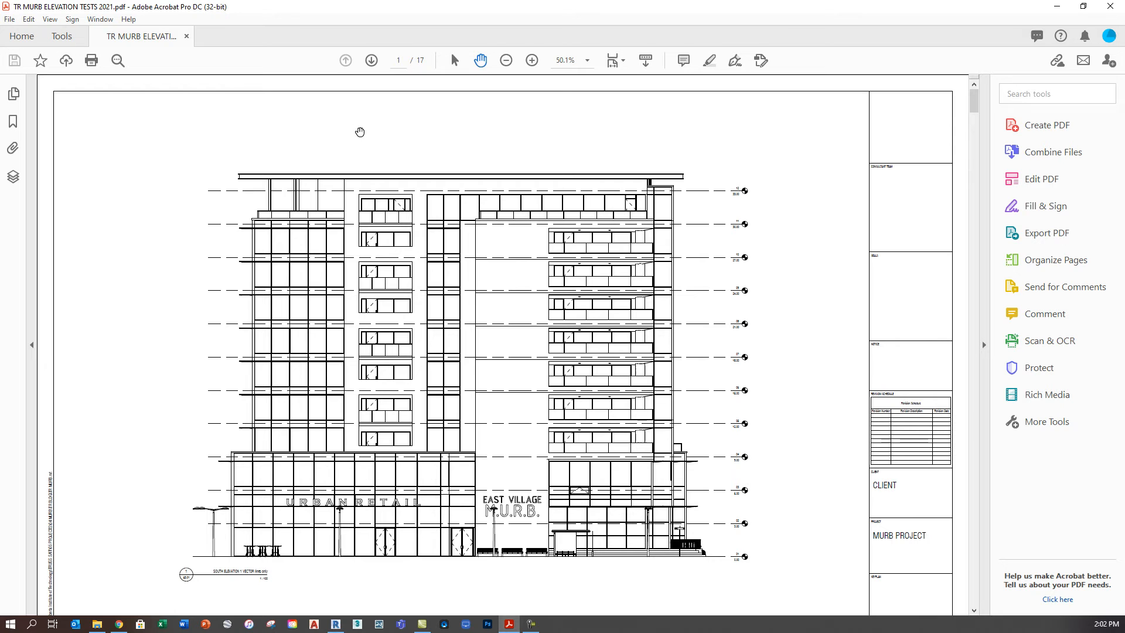
ctrl+scroll(241, 209, up, 10)
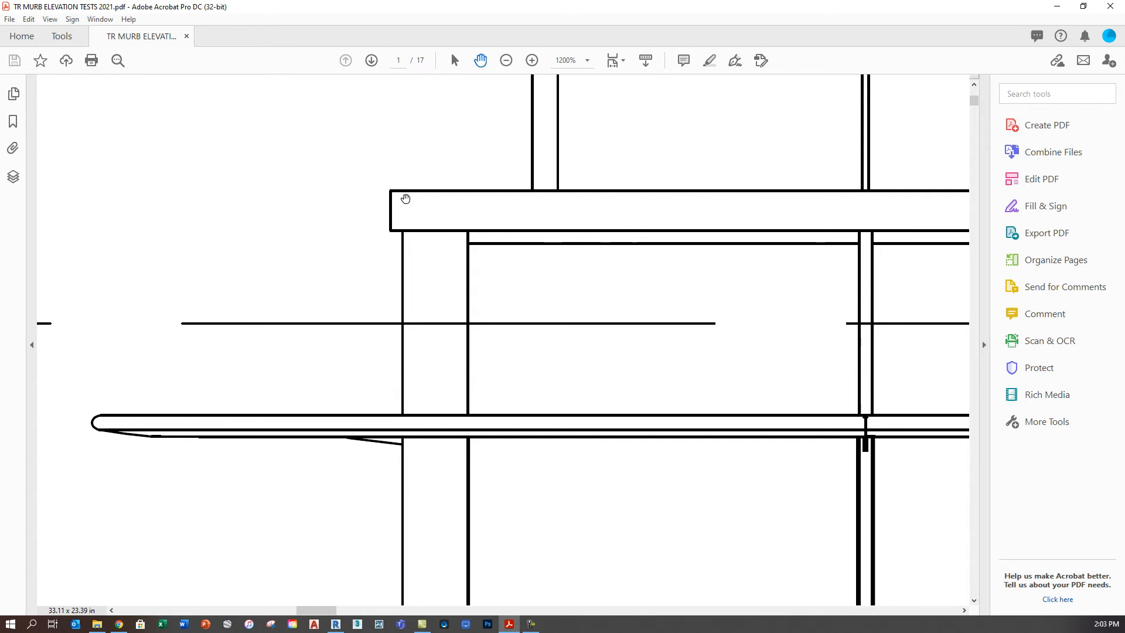
ctrl+scroll(61, 442, up, 3)
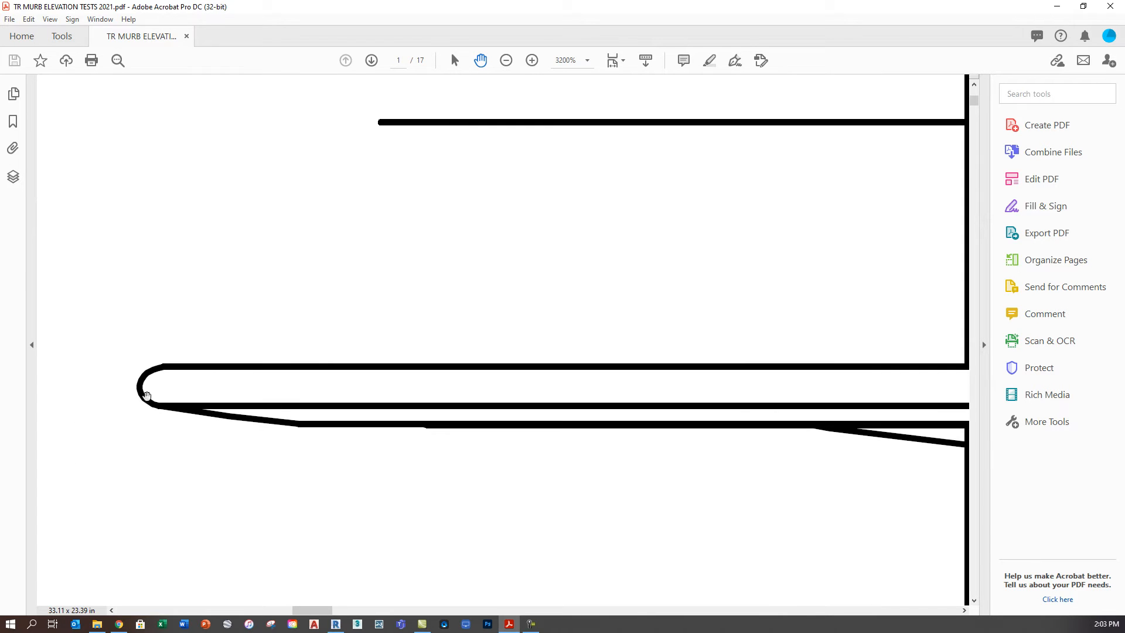
ctrl+scroll(296, 382, down, 8)
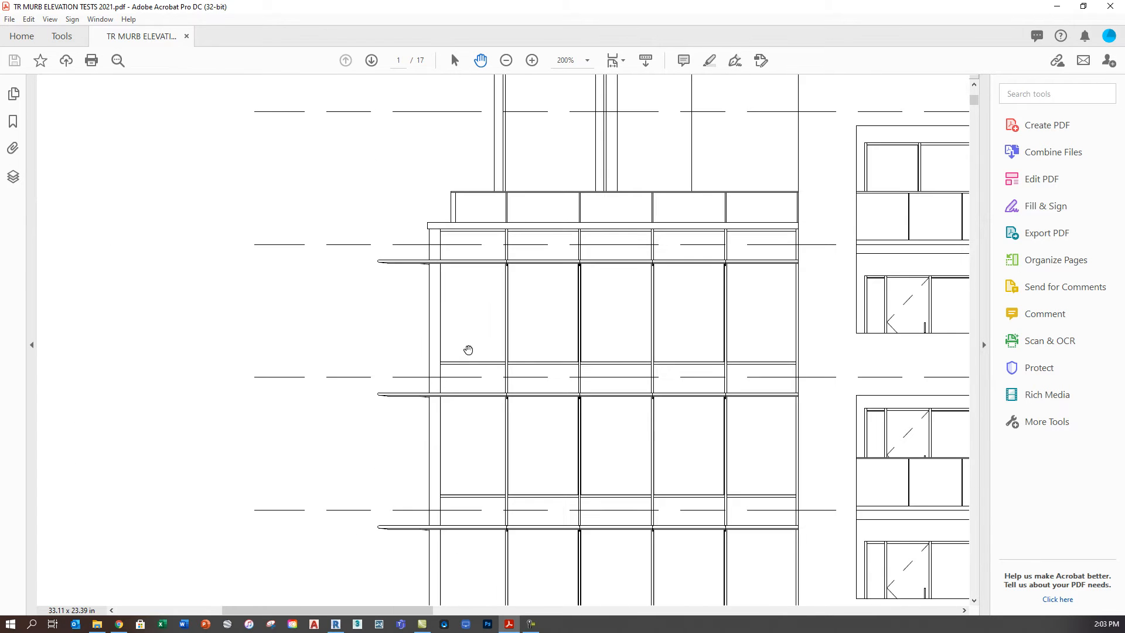
ctrl+scroll(452, 171, down, 4)
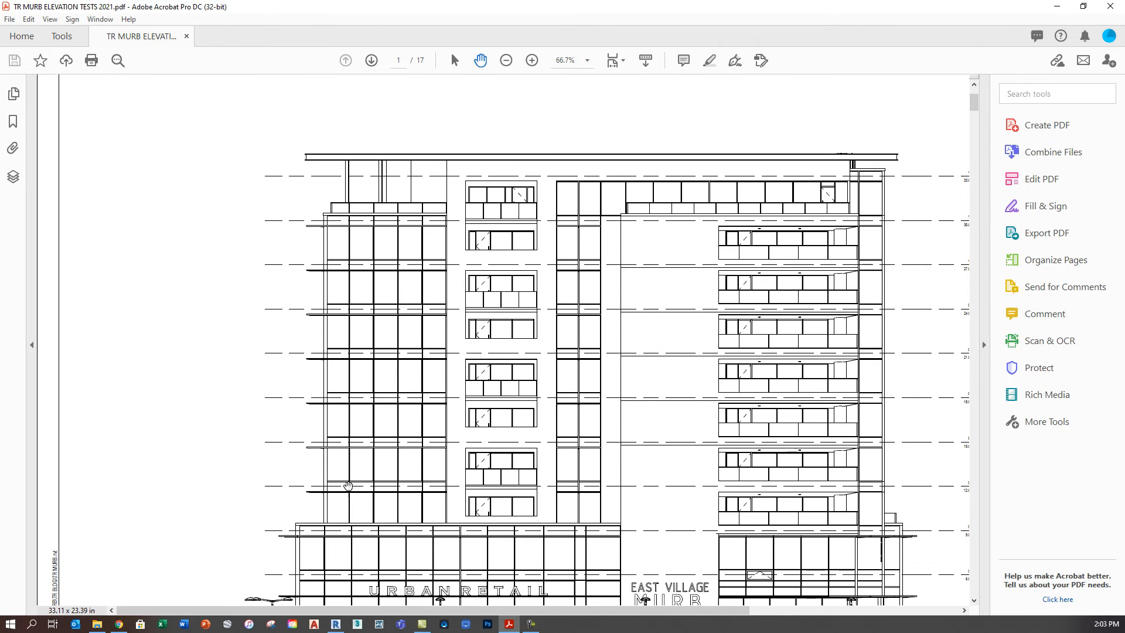
key(ctrl+0)
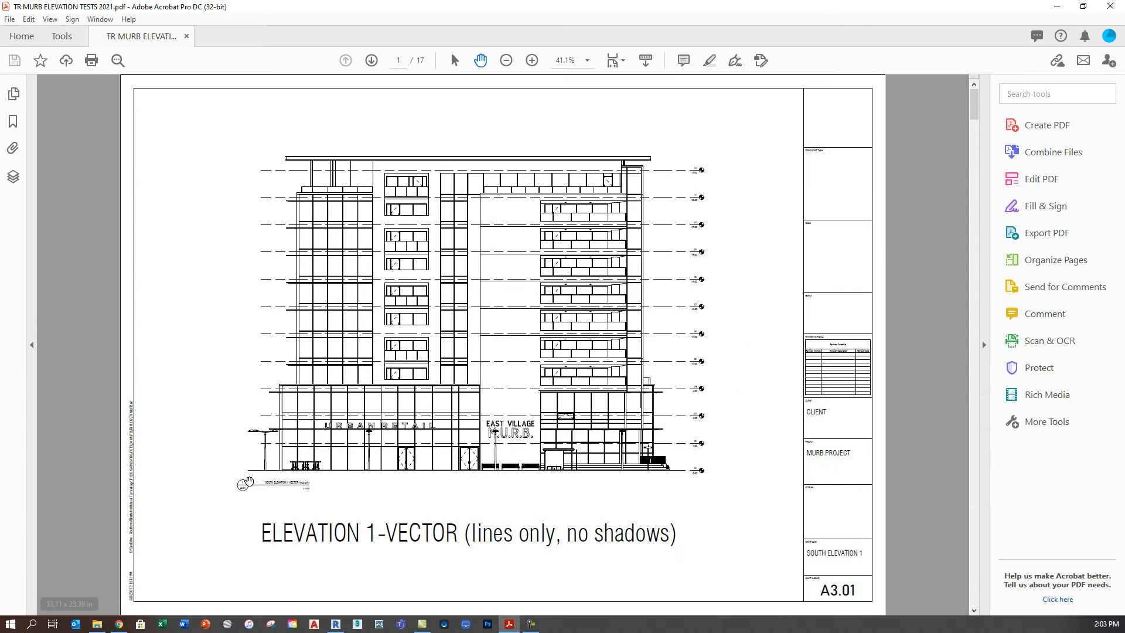
Step: Examine the vector linework of the street lamp and the canopy's rounded tip on page 1, and go to page 3
ctrl+scroll(257, 481, up, 14)
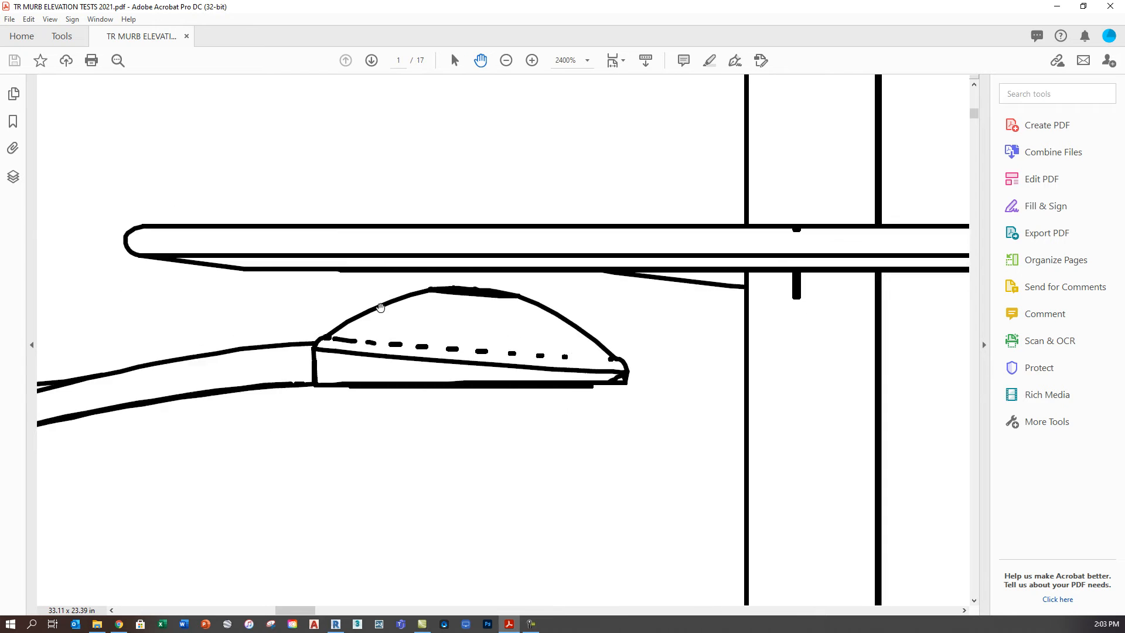
ctrl+scroll(366, 306, up, 1)
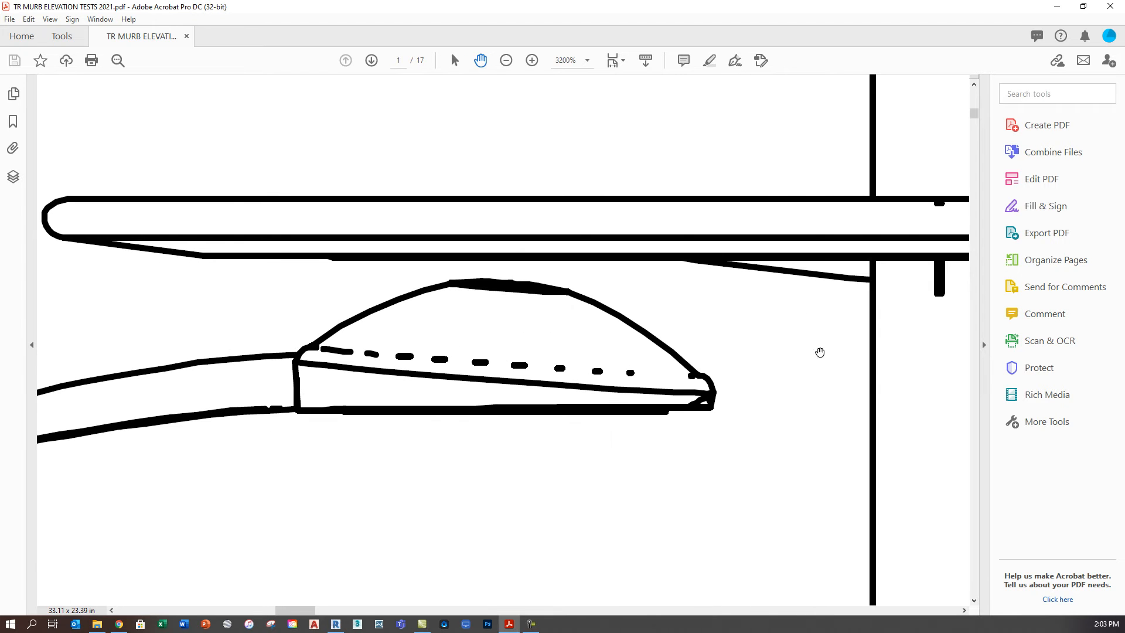
ctrl+scroll(817, 345, down, 1)
ctrl+scroll(234, 244, up, 2)
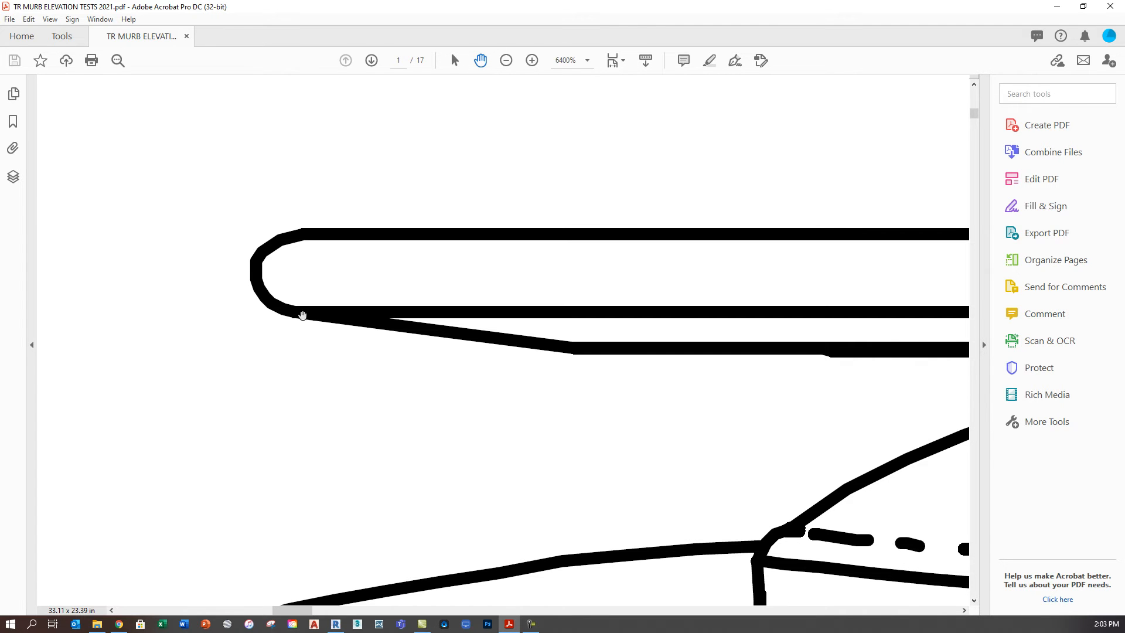
ctrl+scroll(301, 314, down, 14)
ctrl+scroll(339, 383, down, 4)
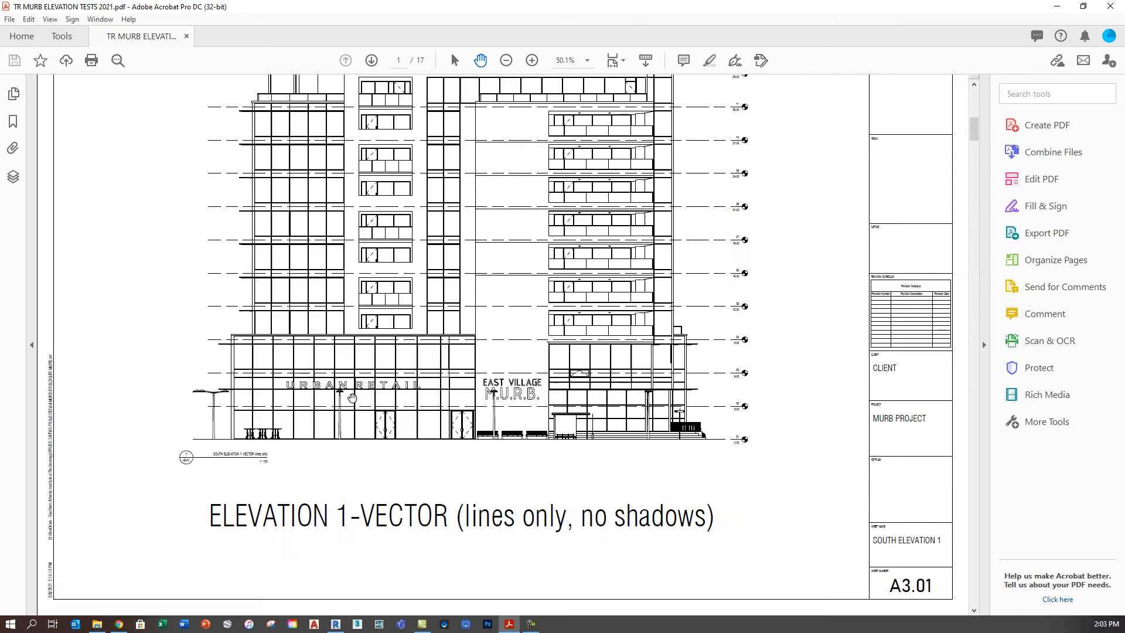
ctrl+scroll(450, 166, up, 1)
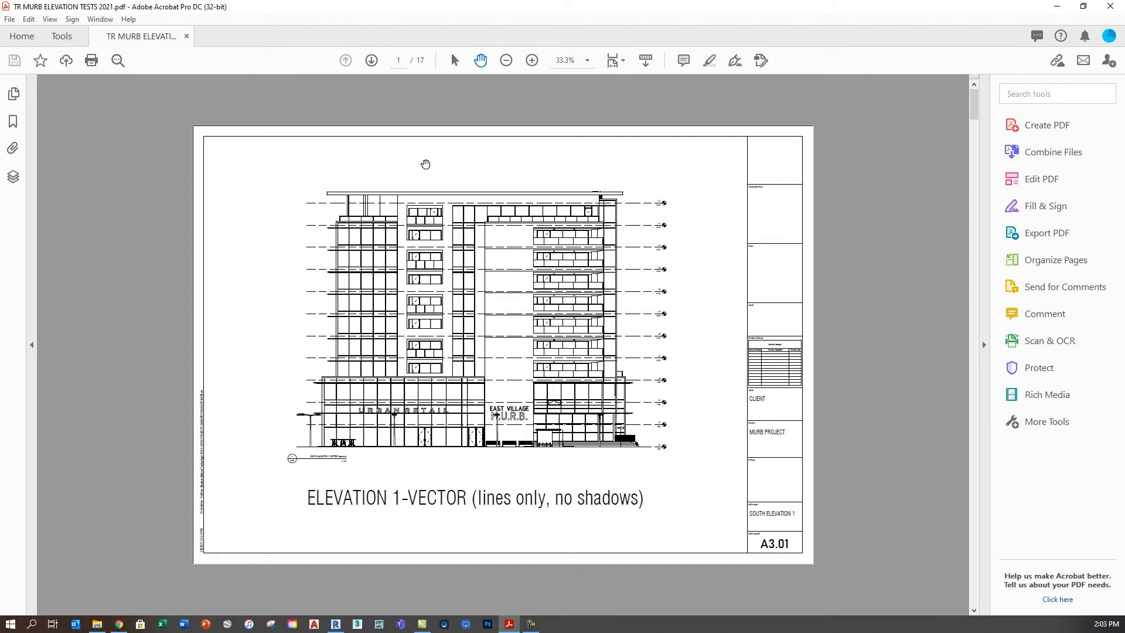
click(372, 61)
click(372, 62)
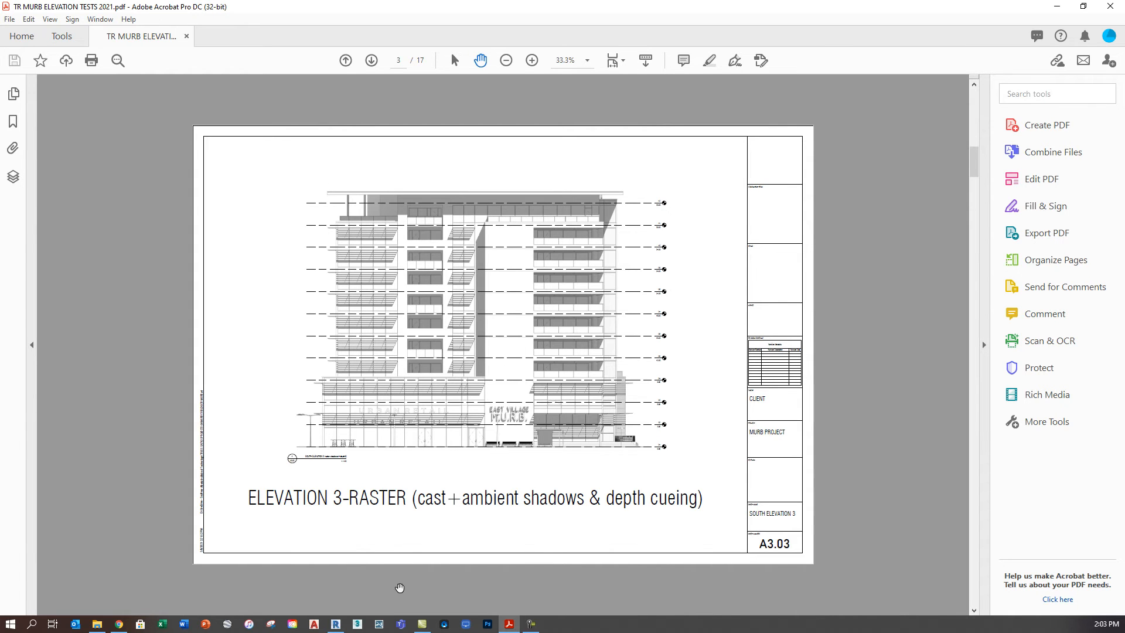
Step: Switch to Revit, open the SOUTH ELEVATION 1 VECTOR lines only view and turn off its shadows
click(336, 624)
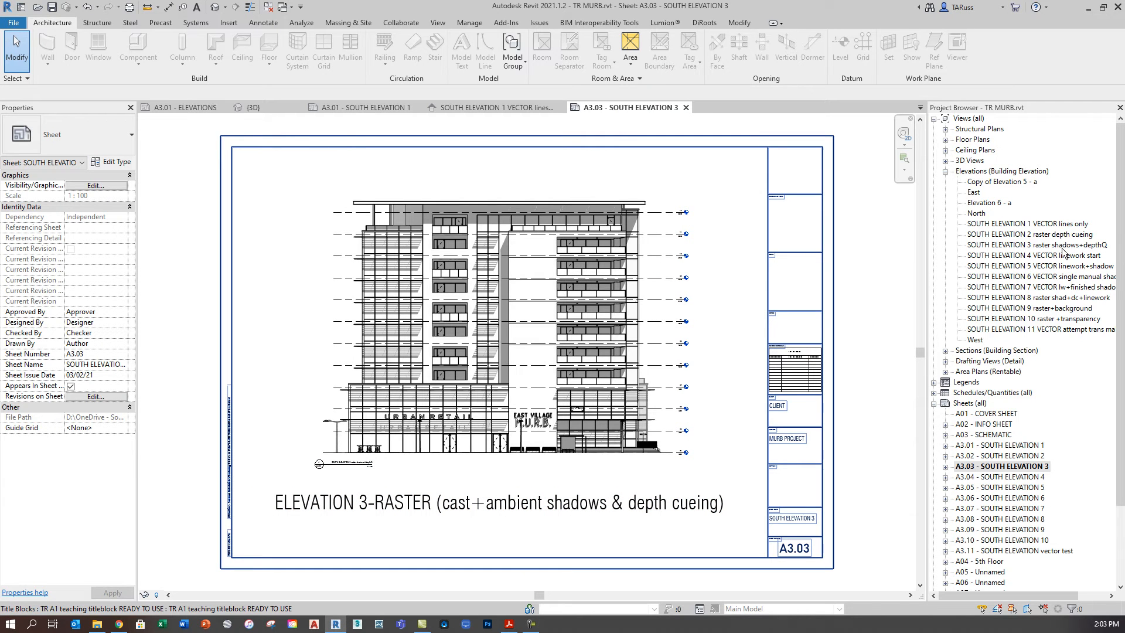
double_click(1010, 223)
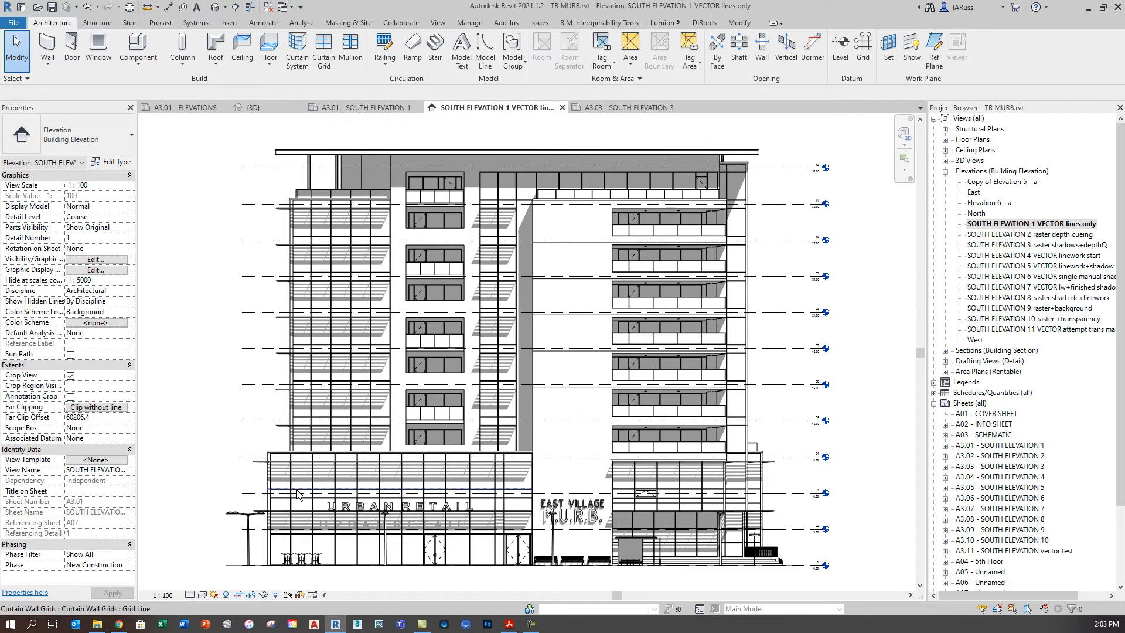
click(227, 594)
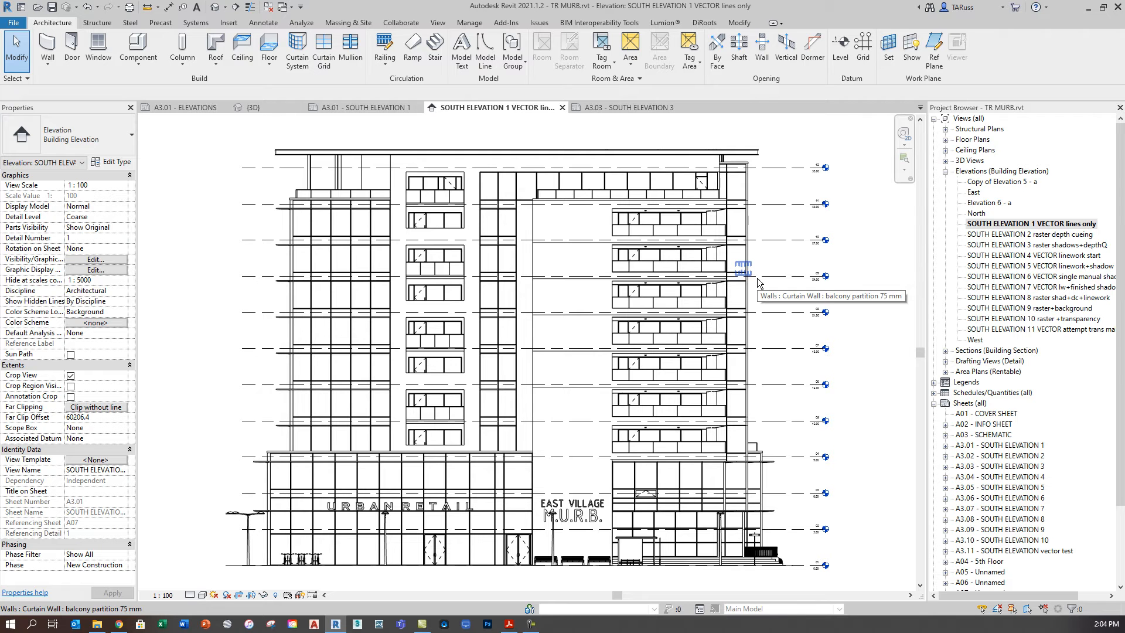
Step: Review the projection and cut line weights of the architectural model categories in Object Styles, down to Walls and Windows
click(468, 24)
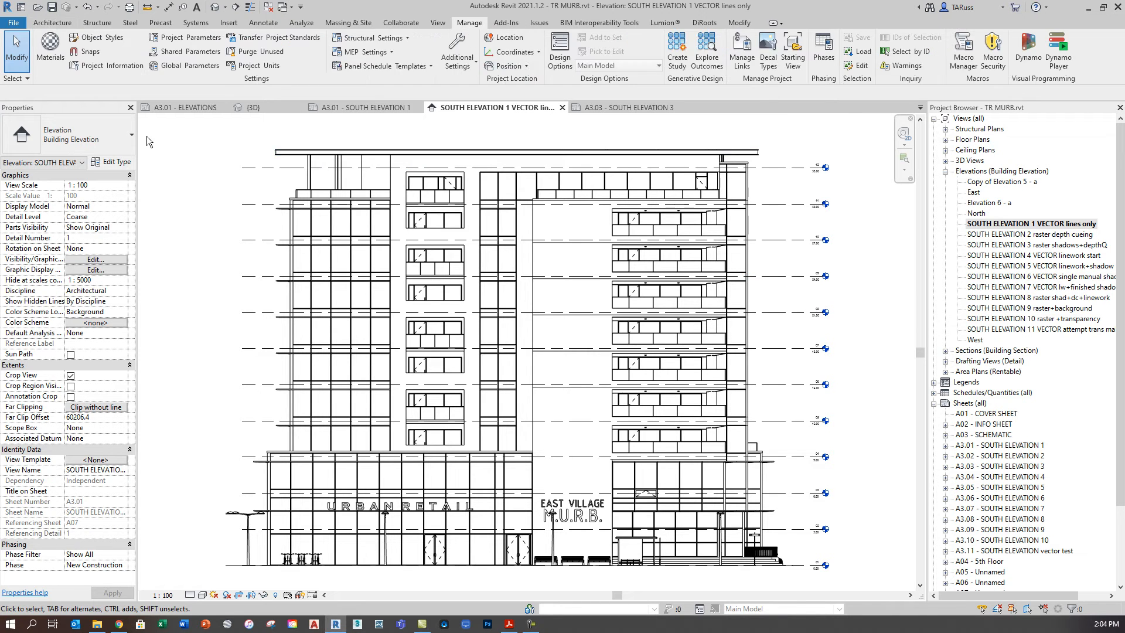
click(96, 36)
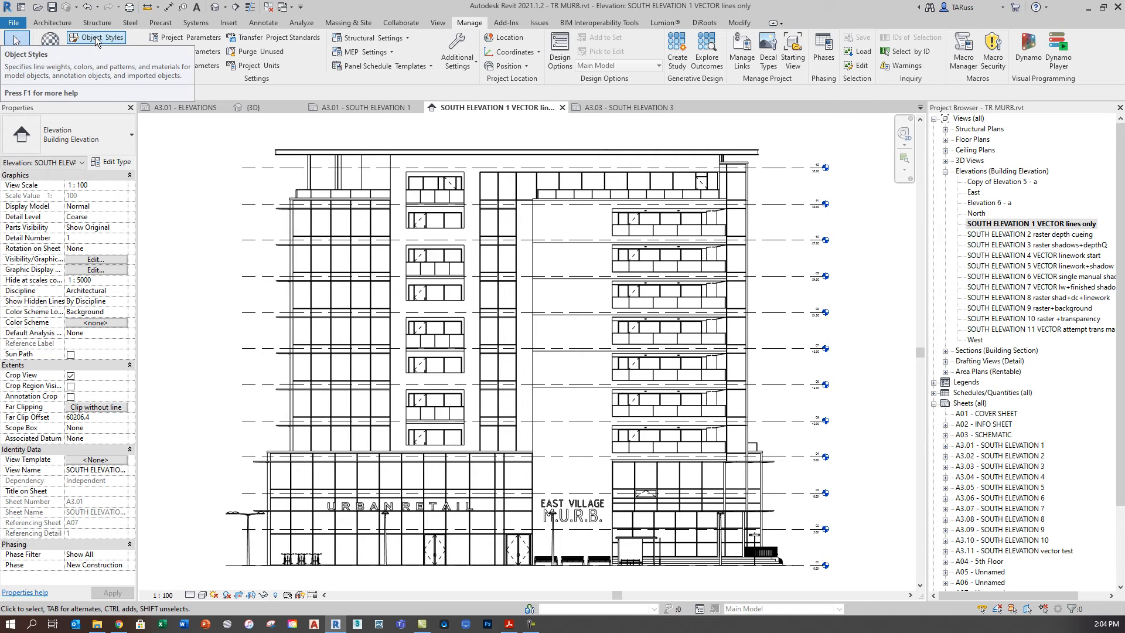
scroll(606, 416, down, 6)
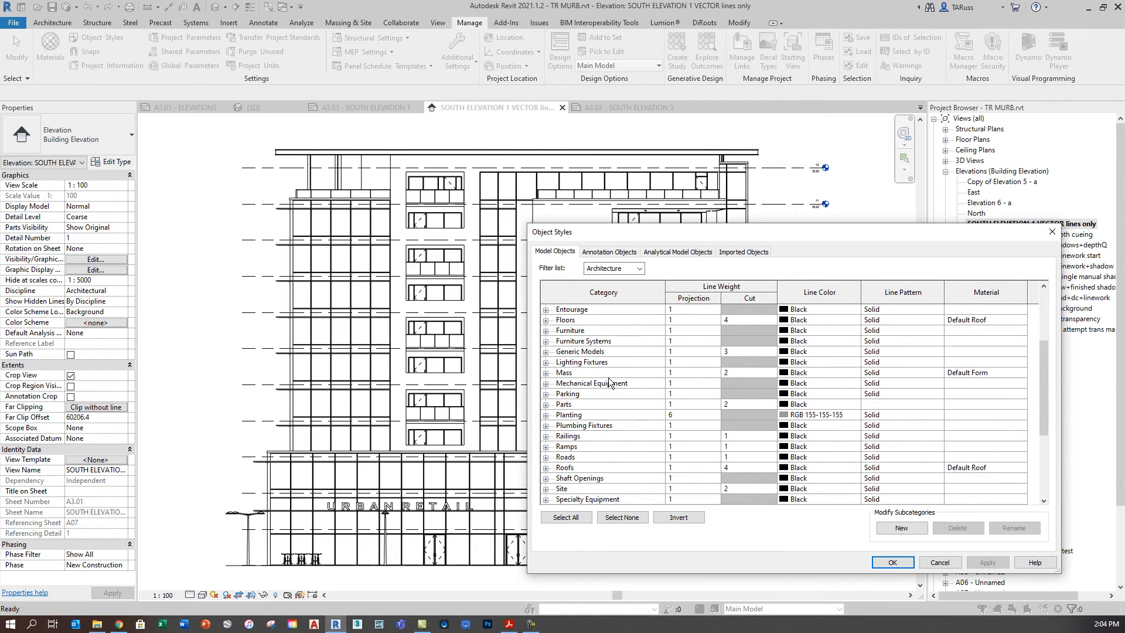
scroll(606, 416, down, 1)
click(574, 494)
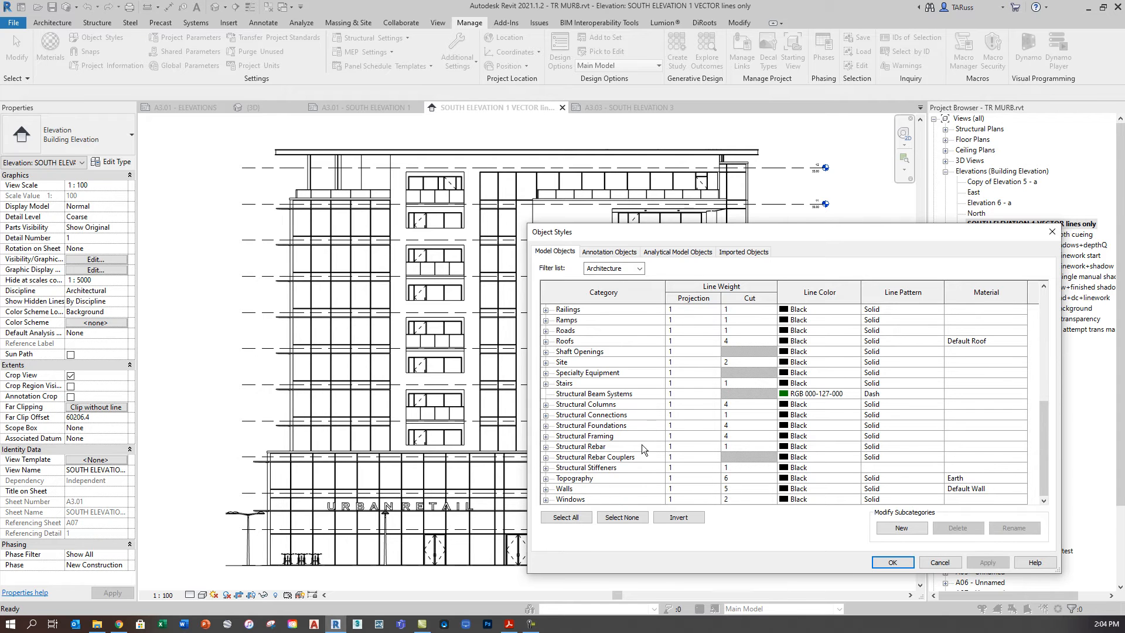
click(936, 563)
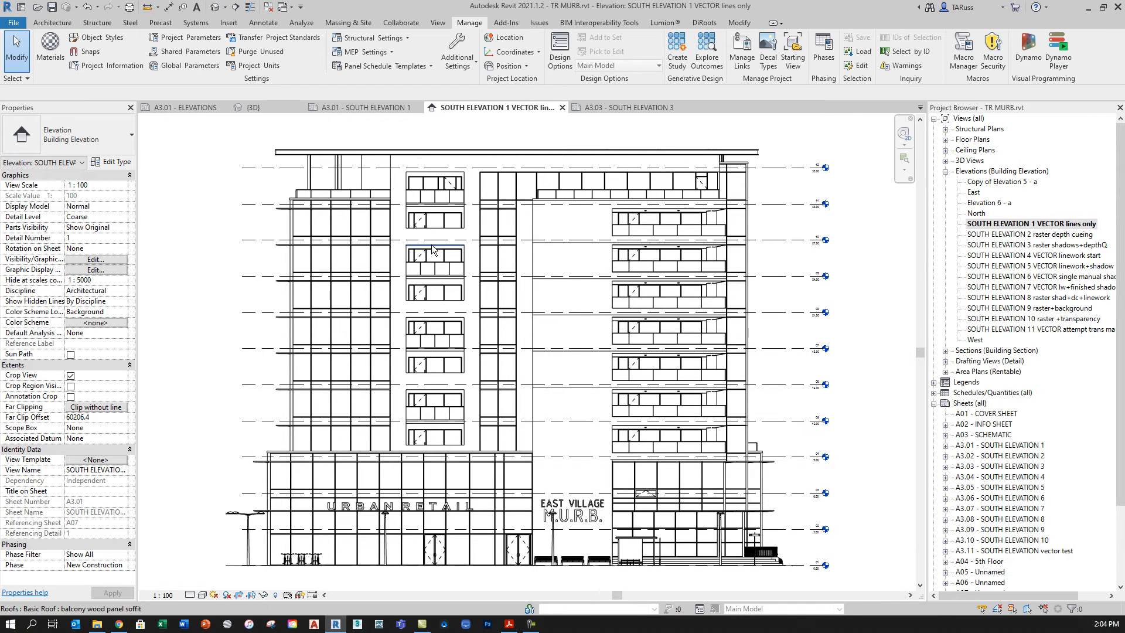
Step: Review the Visibility/Graphic Overrides of the model categories for the SOUTH ELEVATION 1 view
key(v)
key(g)
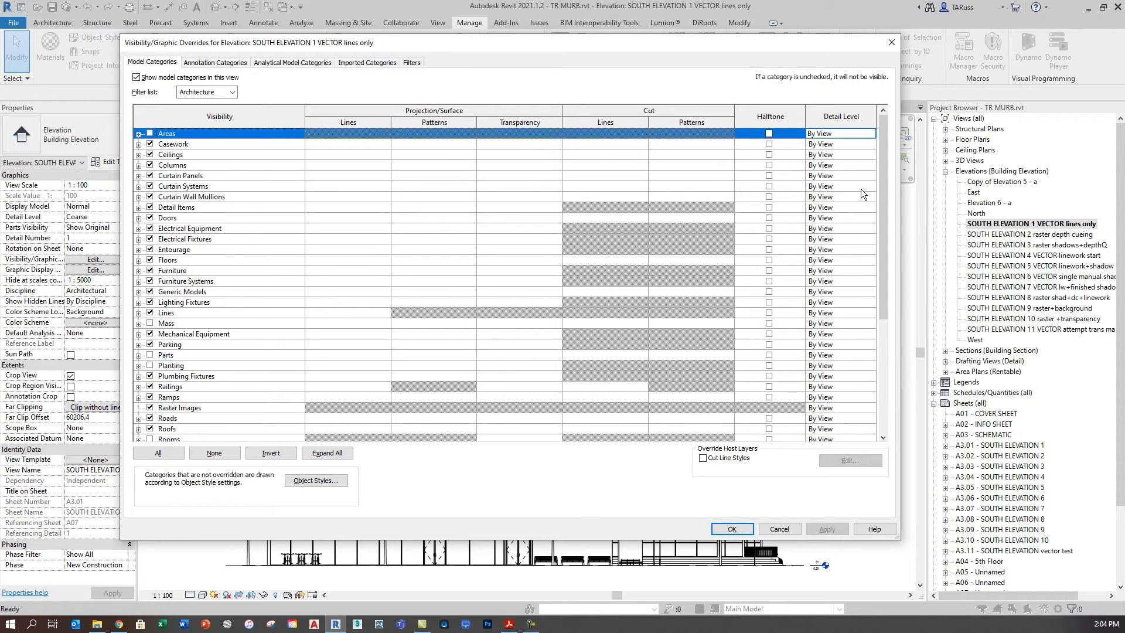
drag(883, 176, 883, 333)
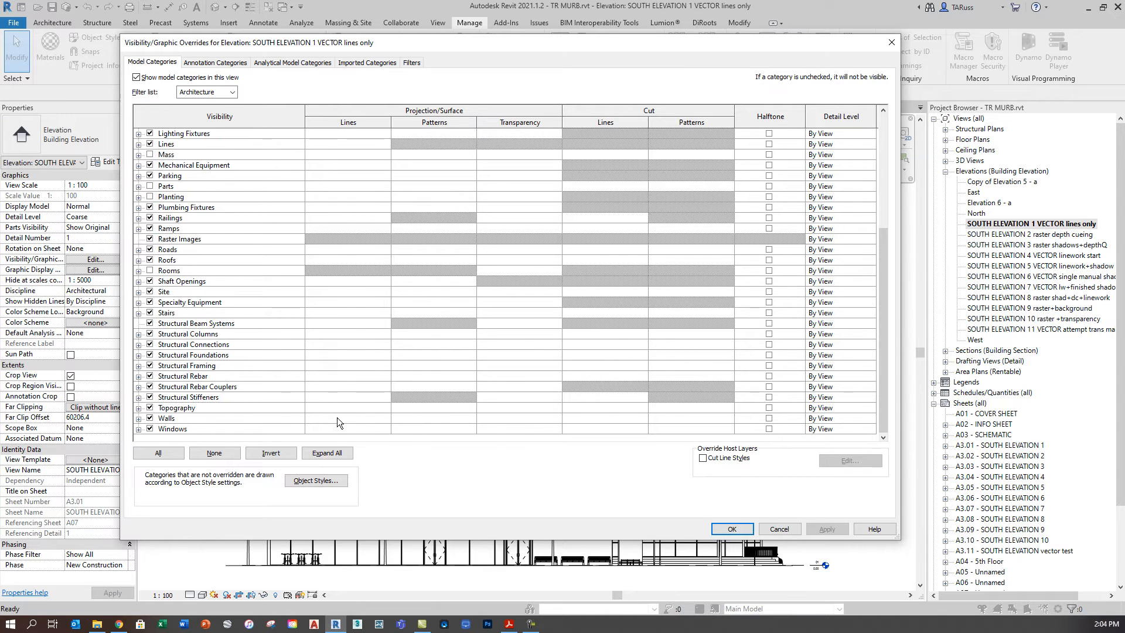
click(732, 528)
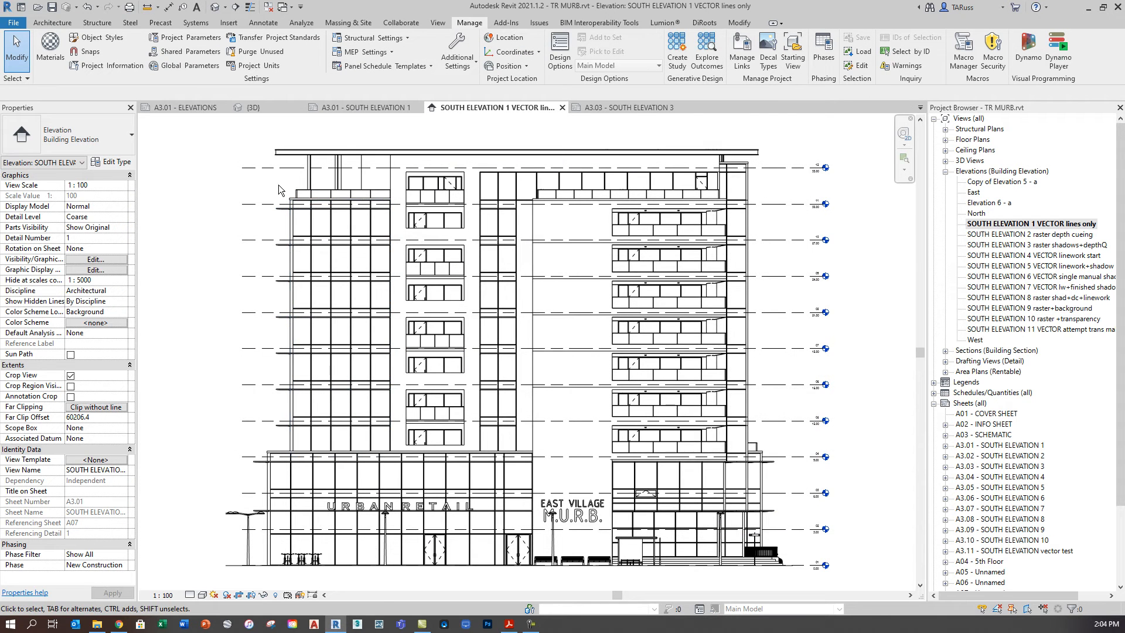
Step: Examine the line weights of the curtain walls, windows and balconies on the upper floors of South Elevation 1
scroll(279, 184, up, 3)
scroll(299, 185, up, 4)
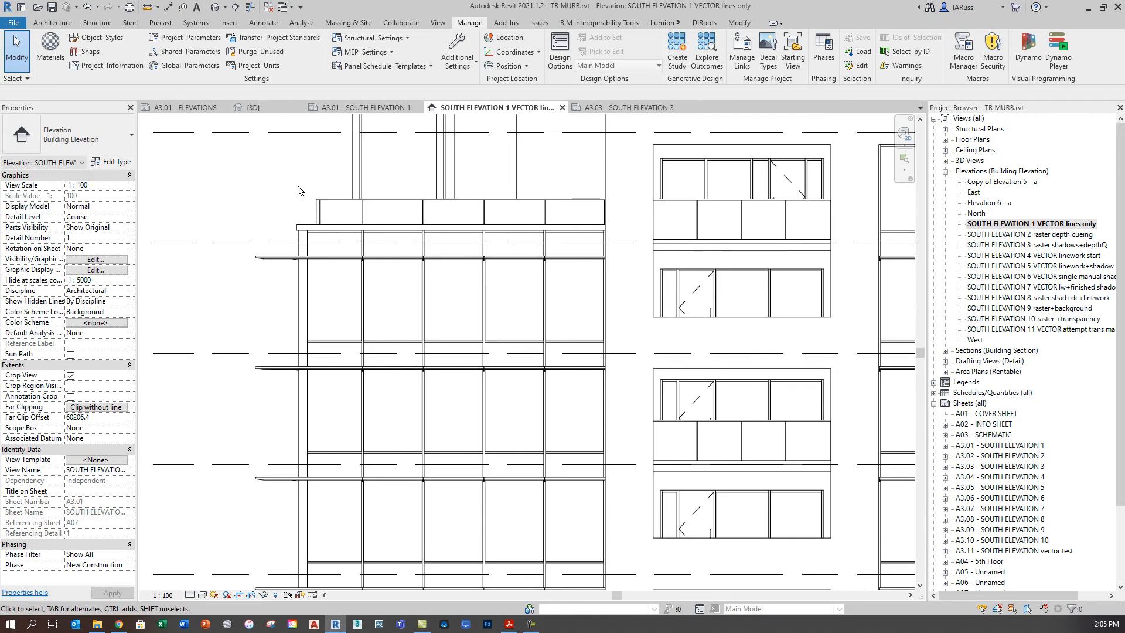
scroll(374, 230, down, 5)
scroll(625, 301, up, 3)
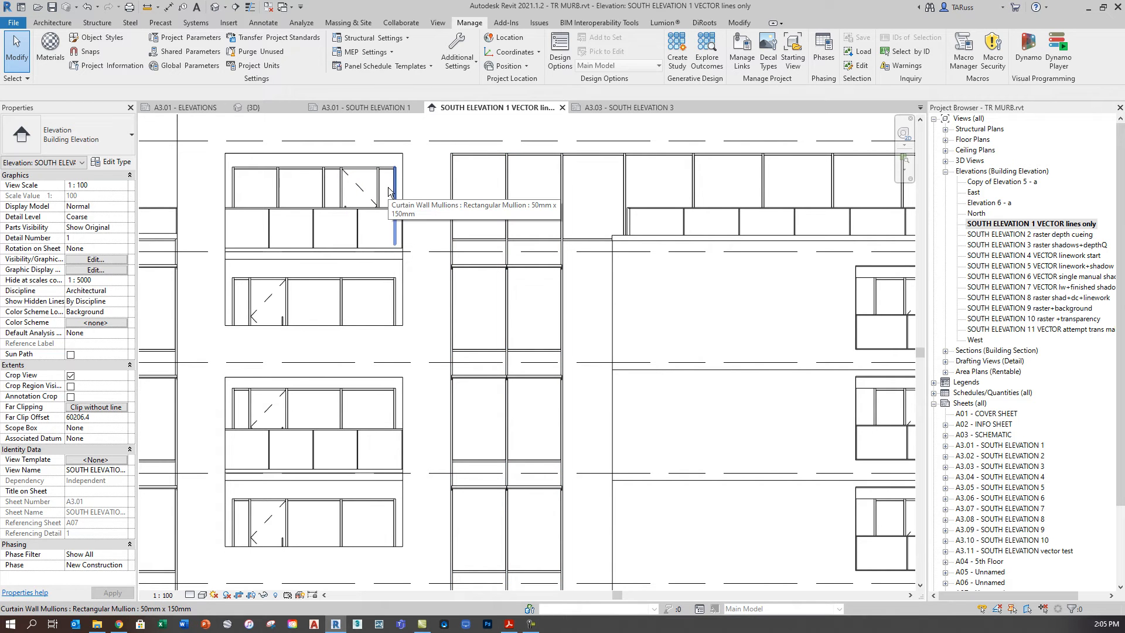
scroll(410, 241, down, 3)
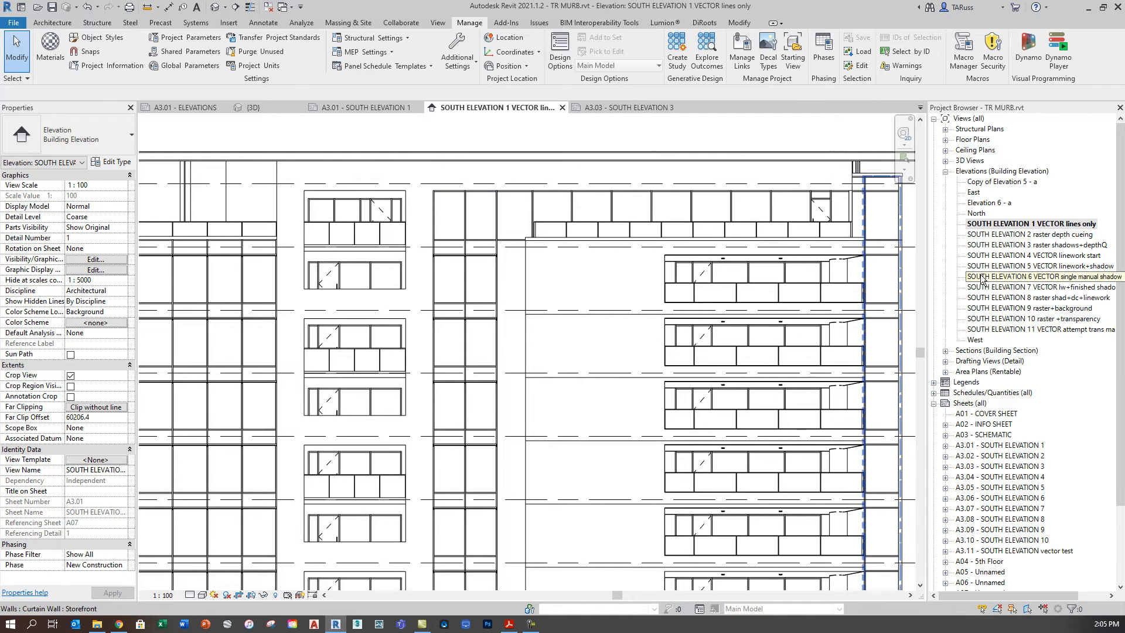
Step: Open the SOUTH ELEVATION 2 raster depth cueing view and examine the line fading at the set-back parapet and sunshades near level 04
click(1026, 237)
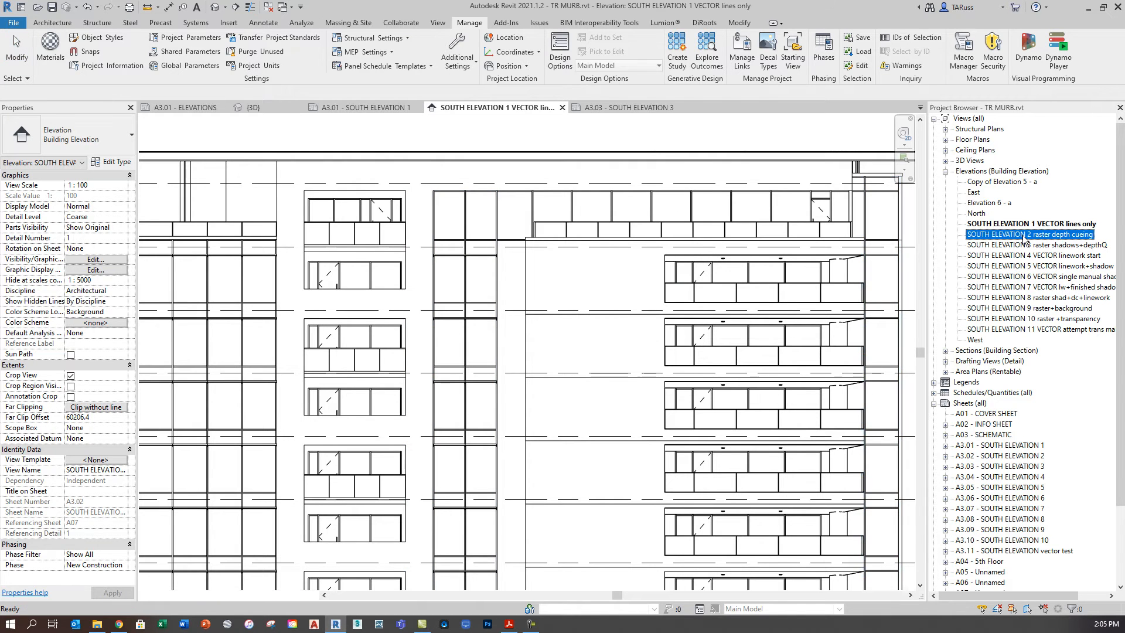
double_click(1024, 235)
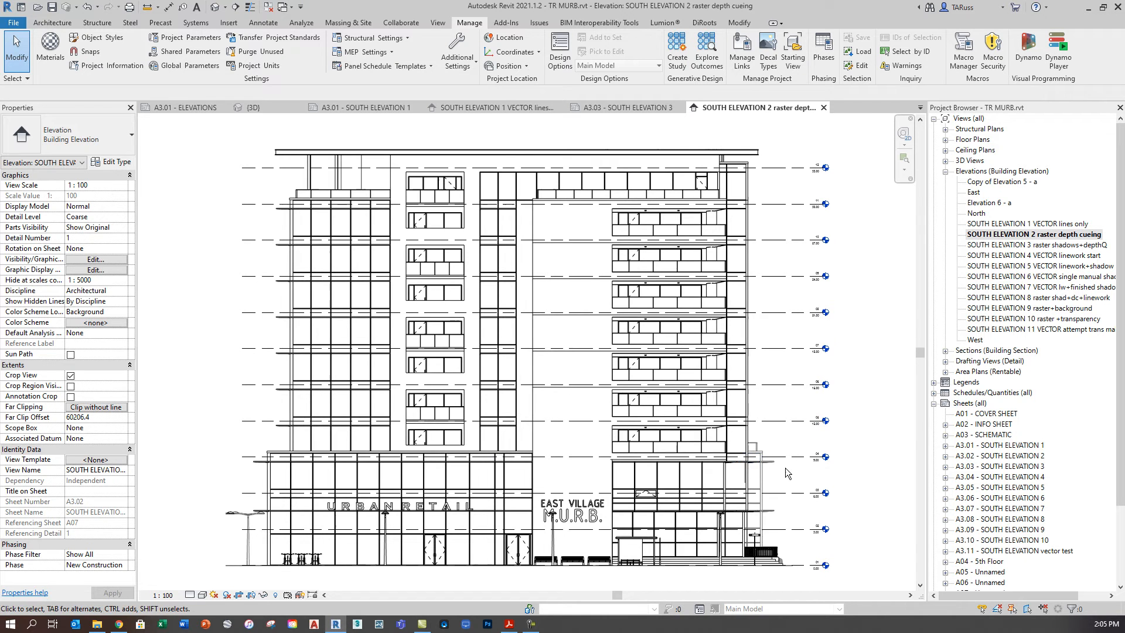
scroll(785, 468, up, 5)
scroll(777, 473, up, 4)
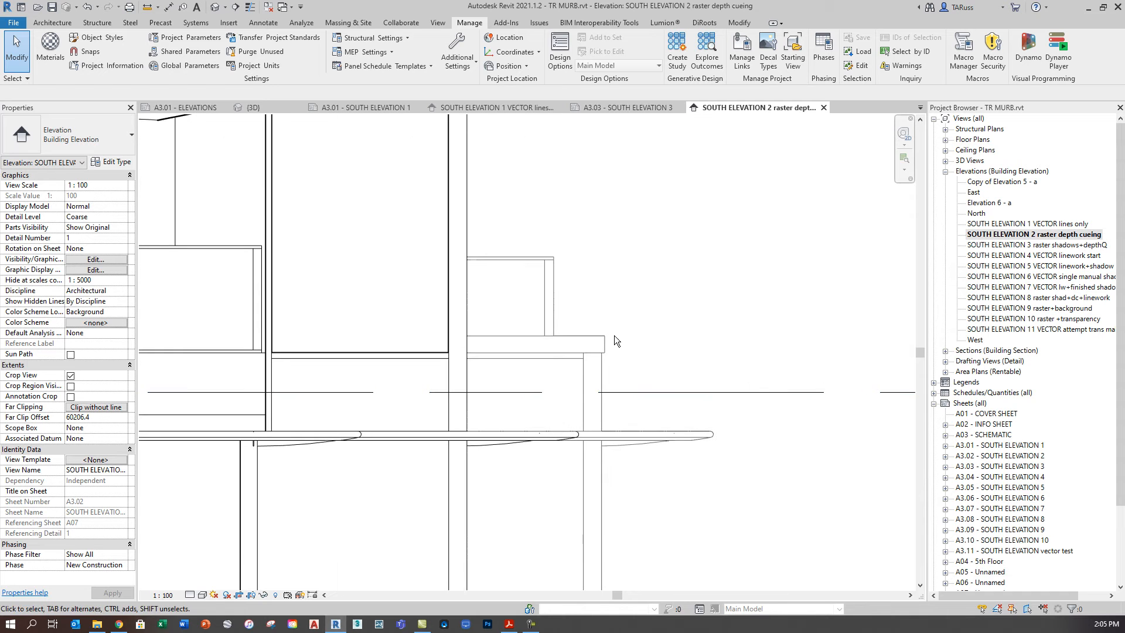
scroll(623, 335, up, 1)
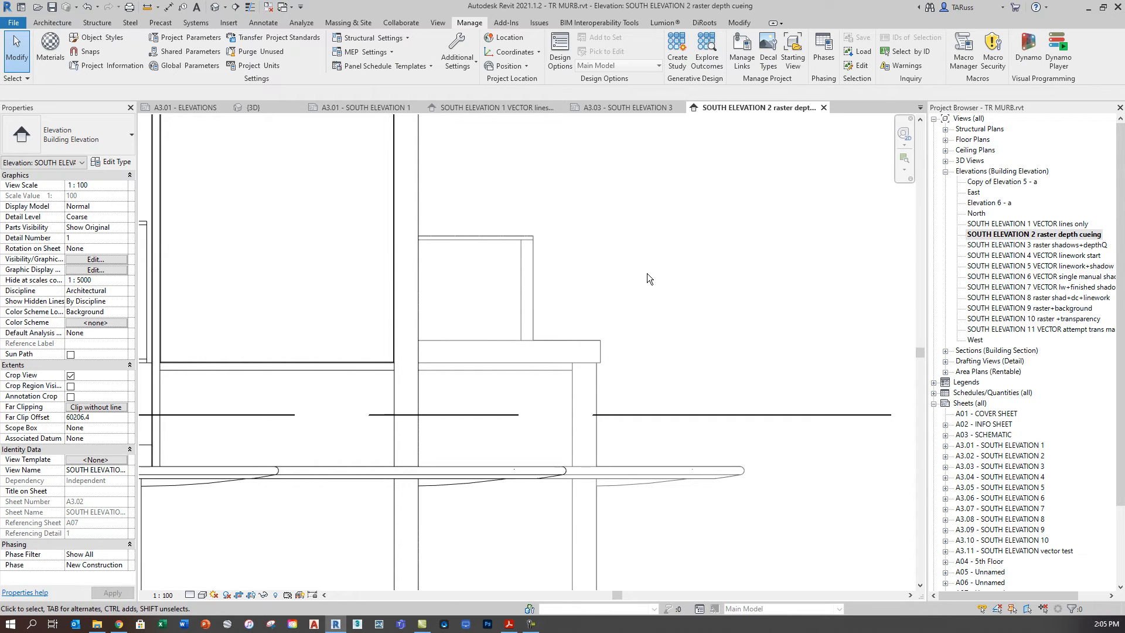
scroll(672, 309, down, 5)
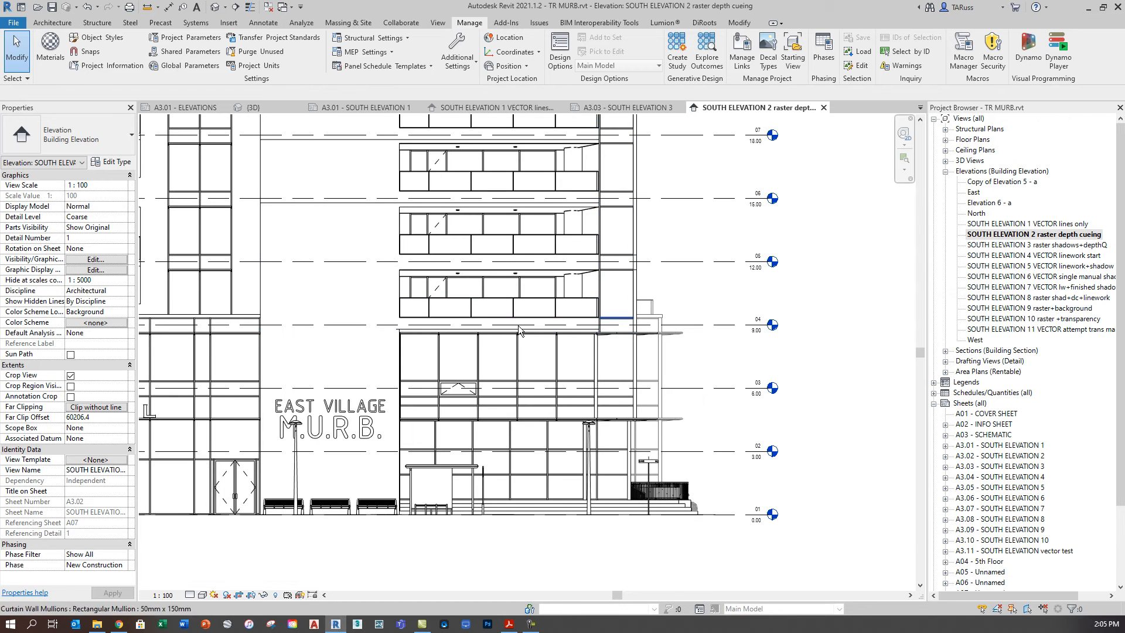
scroll(477, 325, up, 1)
scroll(719, 293, up, 3)
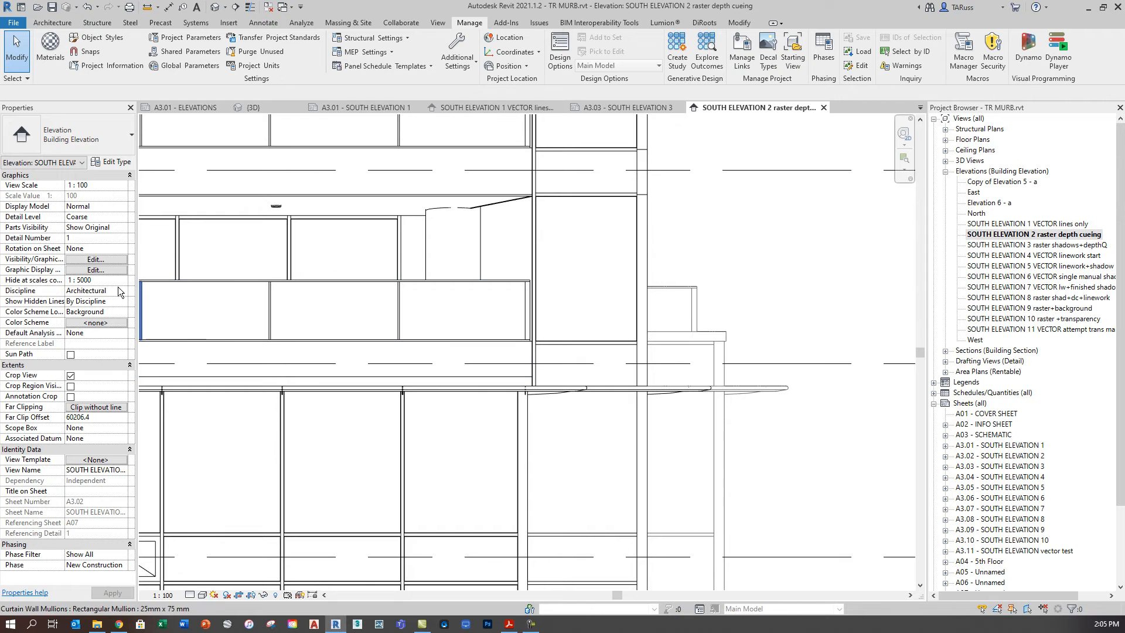
Step: Review the Depth Cueing fade start, end and limit settings in the view's Graphic Display Options
click(89, 273)
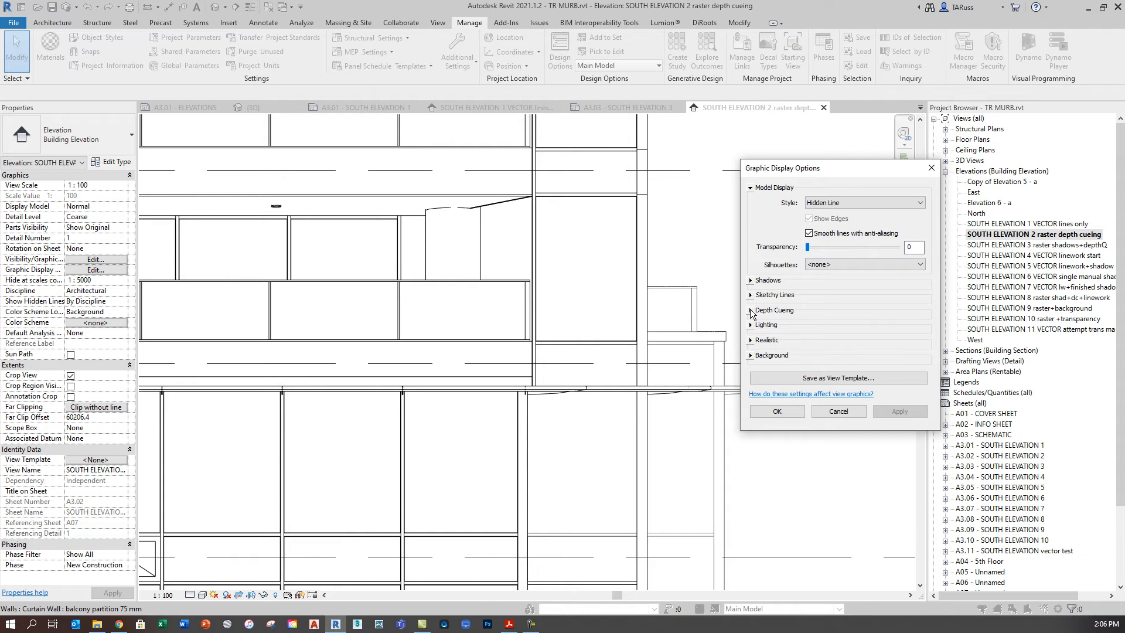
click(750, 311)
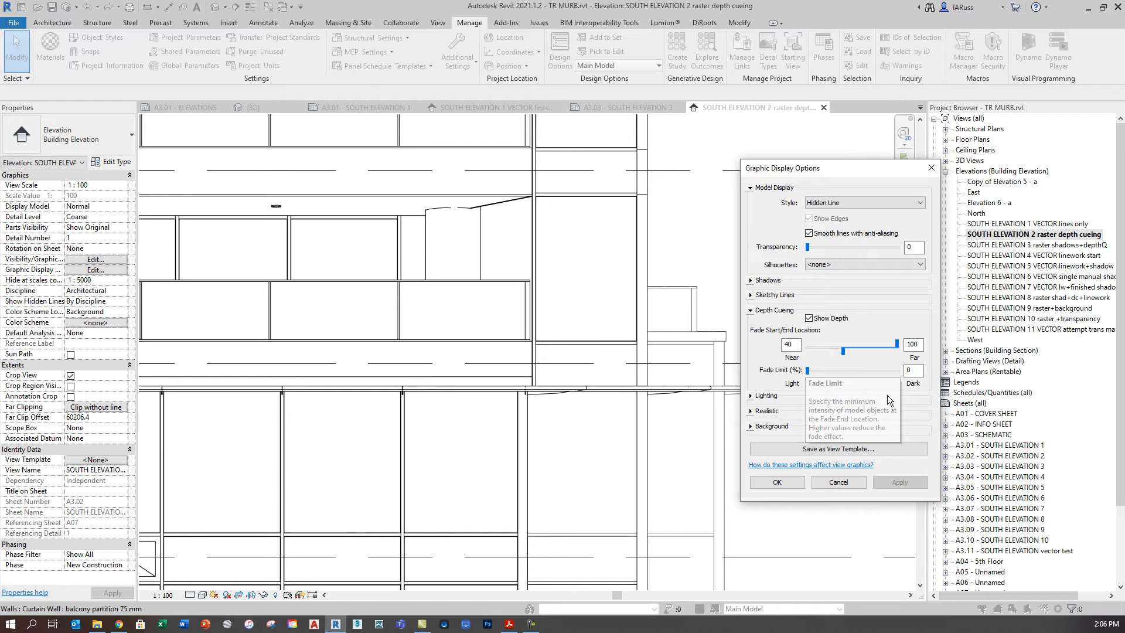
click(839, 481)
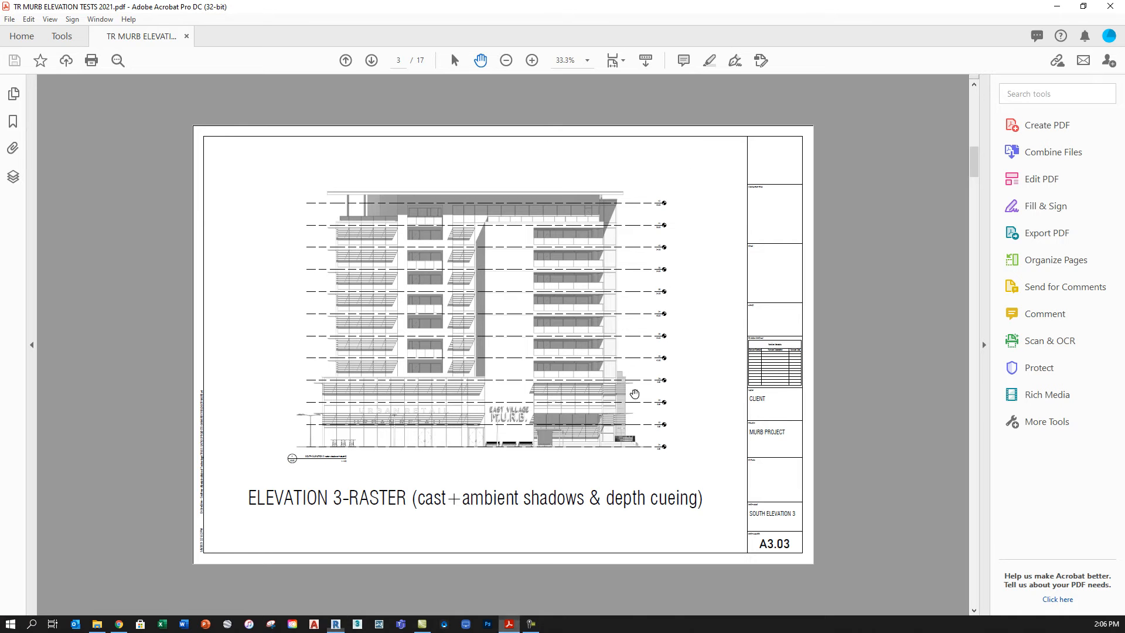
Step: Switch to Acrobat, go to page 2 and examine the depth-cued lines at the set-back parapet near level 04
click(509, 624)
click(345, 61)
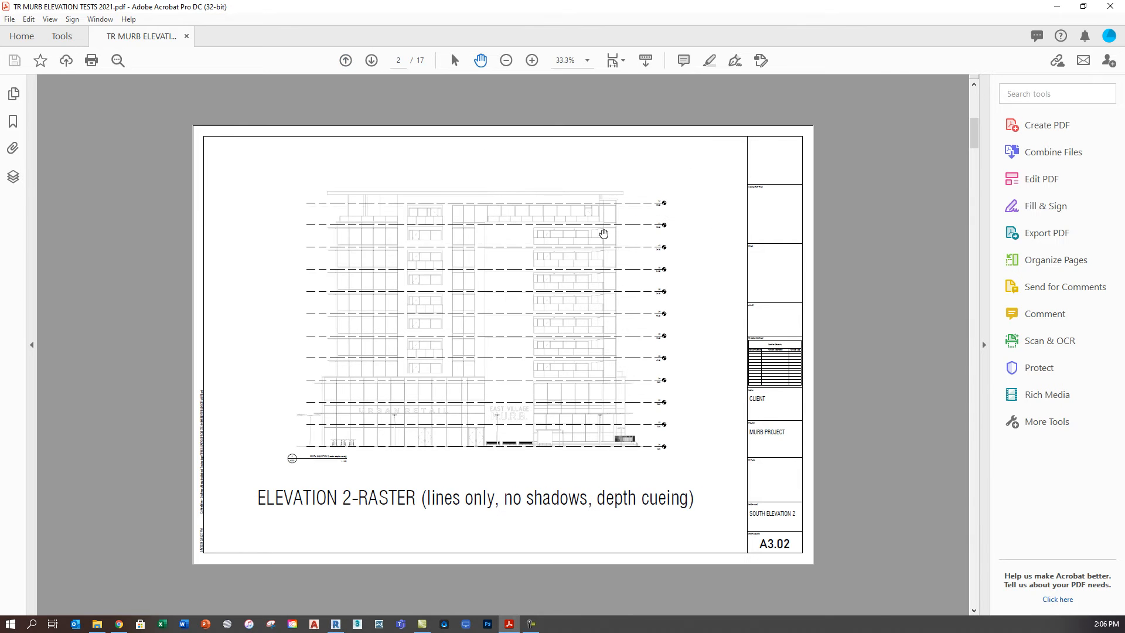
ctrl+scroll(612, 258, up, 1)
ctrl+scroll(708, 433, up, 10)
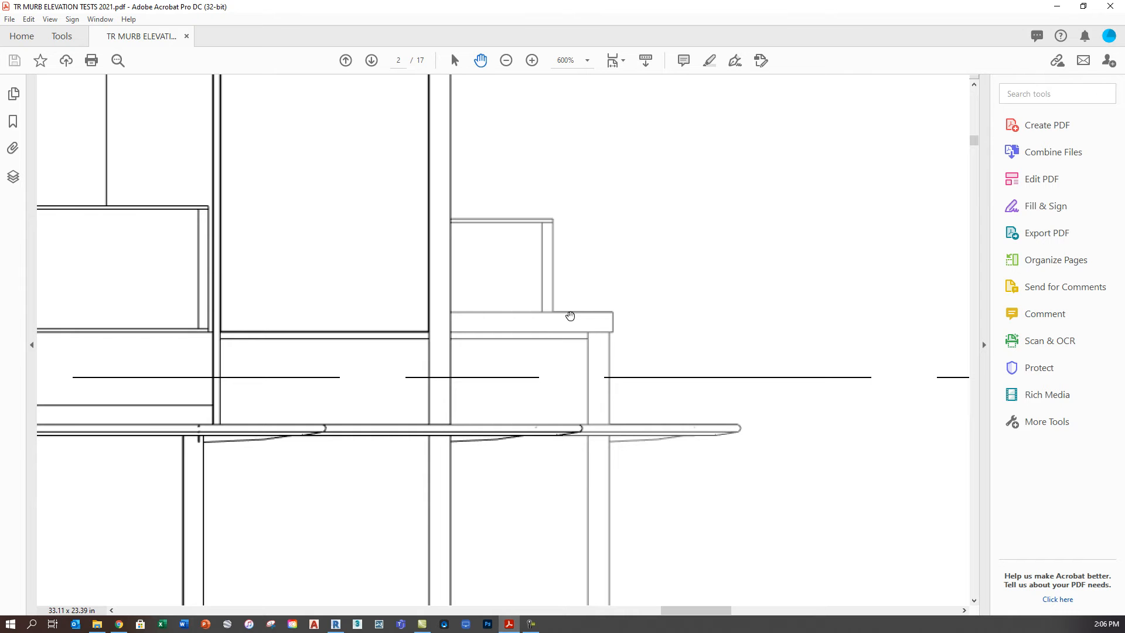
Step: Examine the raster line edges at the sunshade and mullions on page 2 up close, and return to the whole elevation
ctrl+scroll(326, 334, up, 3)
ctrl+scroll(552, 288, down, 3)
ctrl+scroll(292, 406, up, 2)
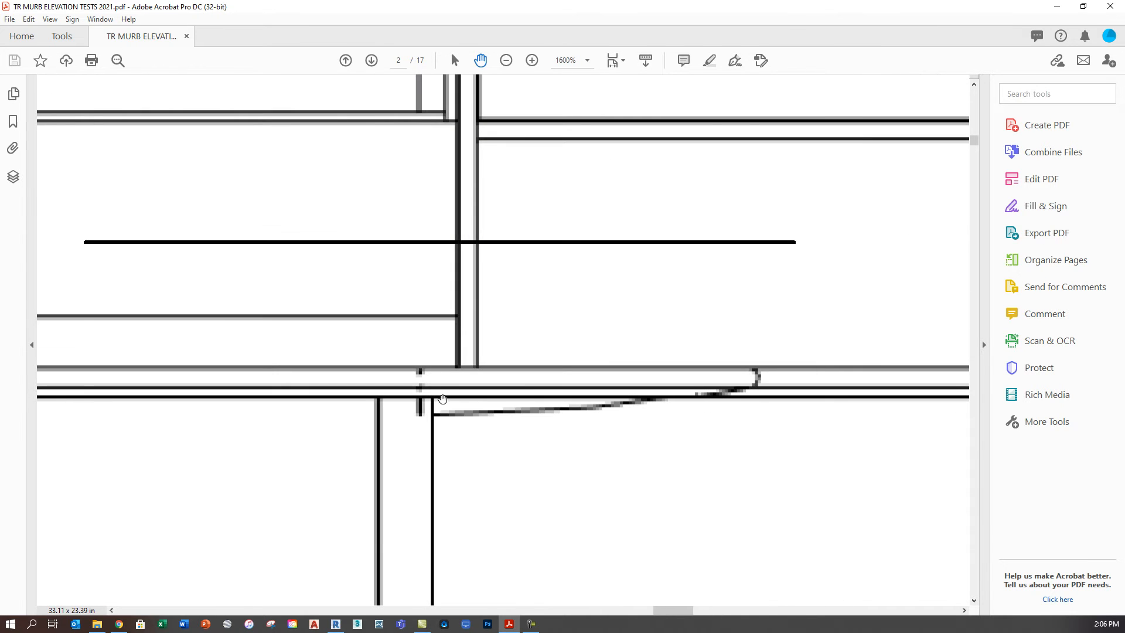
ctrl+scroll(412, 398, down, 3)
ctrl+scroll(445, 389, down, 3)
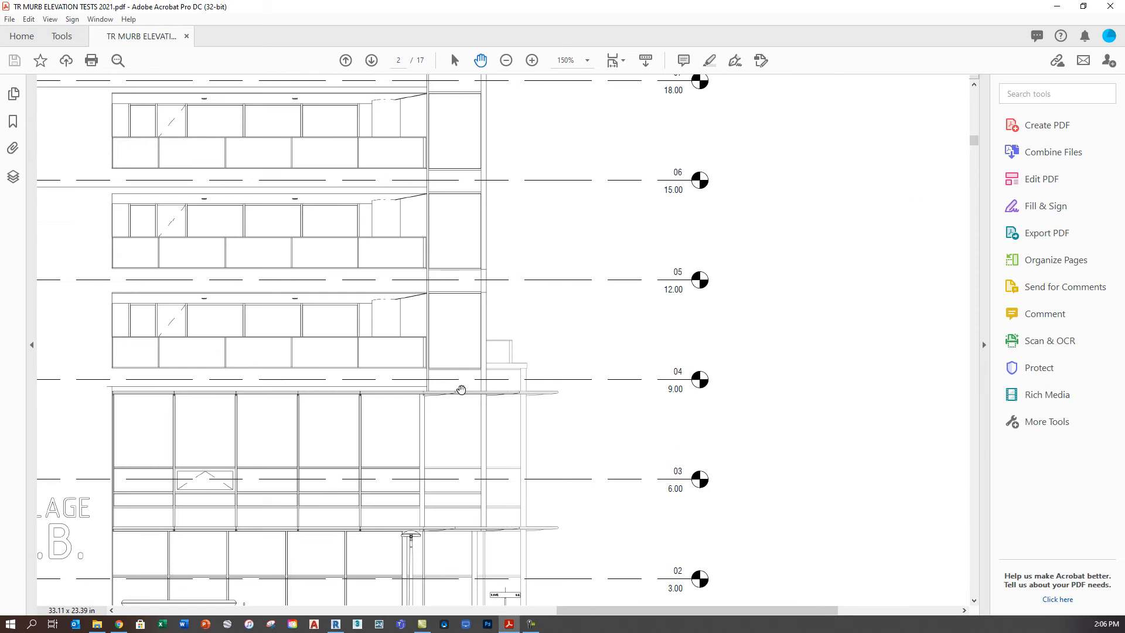
ctrl+scroll(586, 392, down, 1)
ctrl+scroll(562, 390, down, 3)
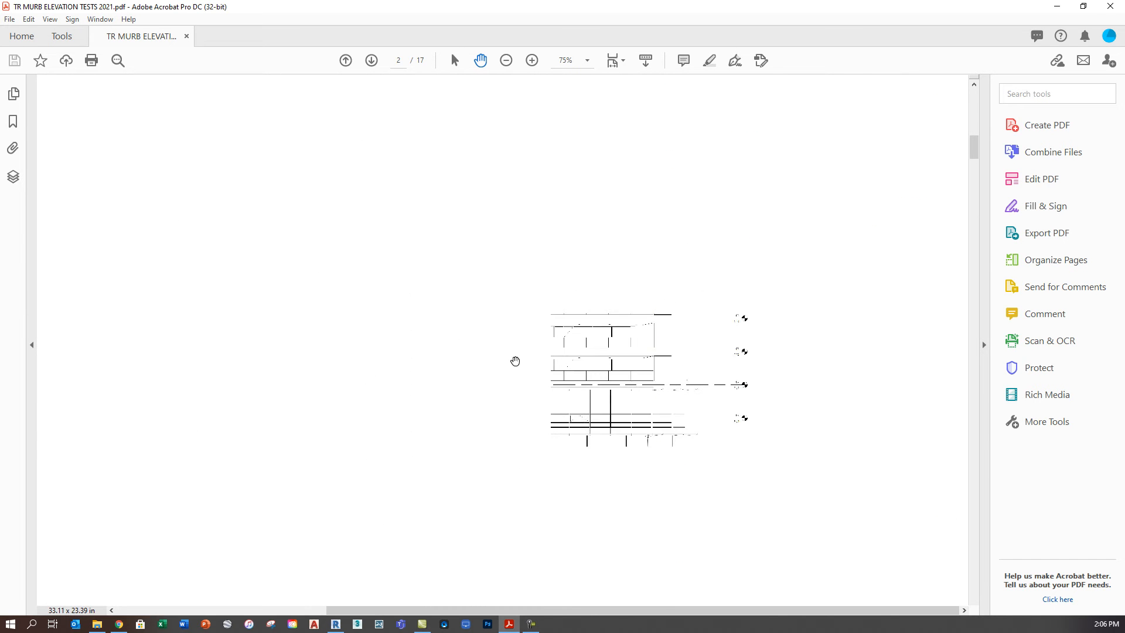
ctrl+scroll(516, 359, down, 1)
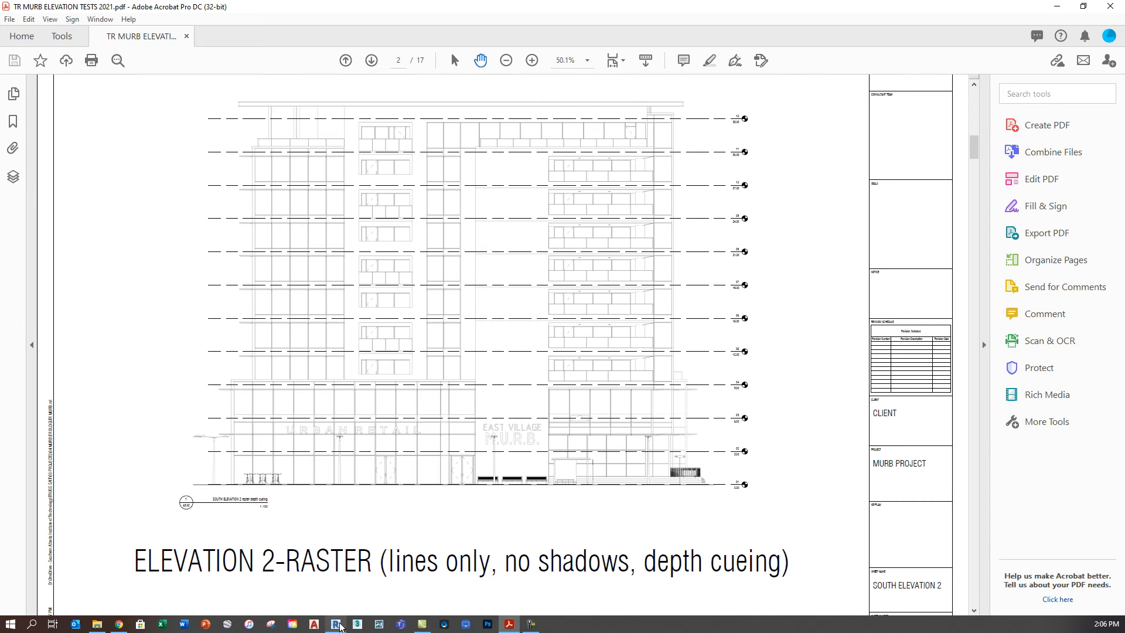
Step: Switch to Revit, open the SOUTH ELEVATION 4 VECTOR linework start view and examine the heavy profile line along the projecting metal panel wall
click(336, 624)
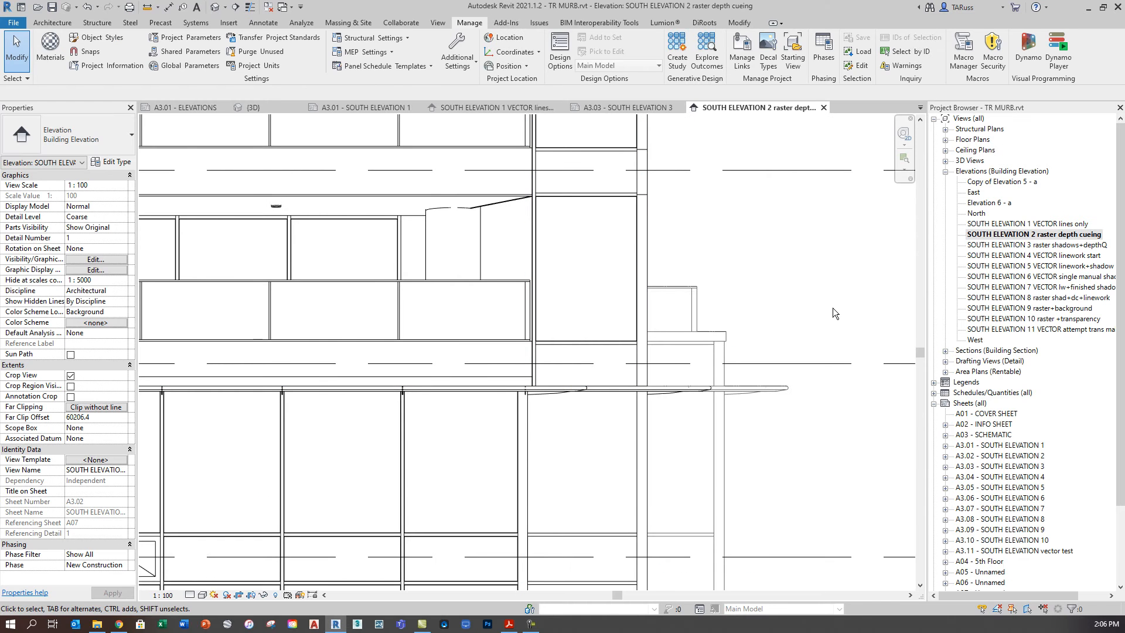
double_click(1024, 256)
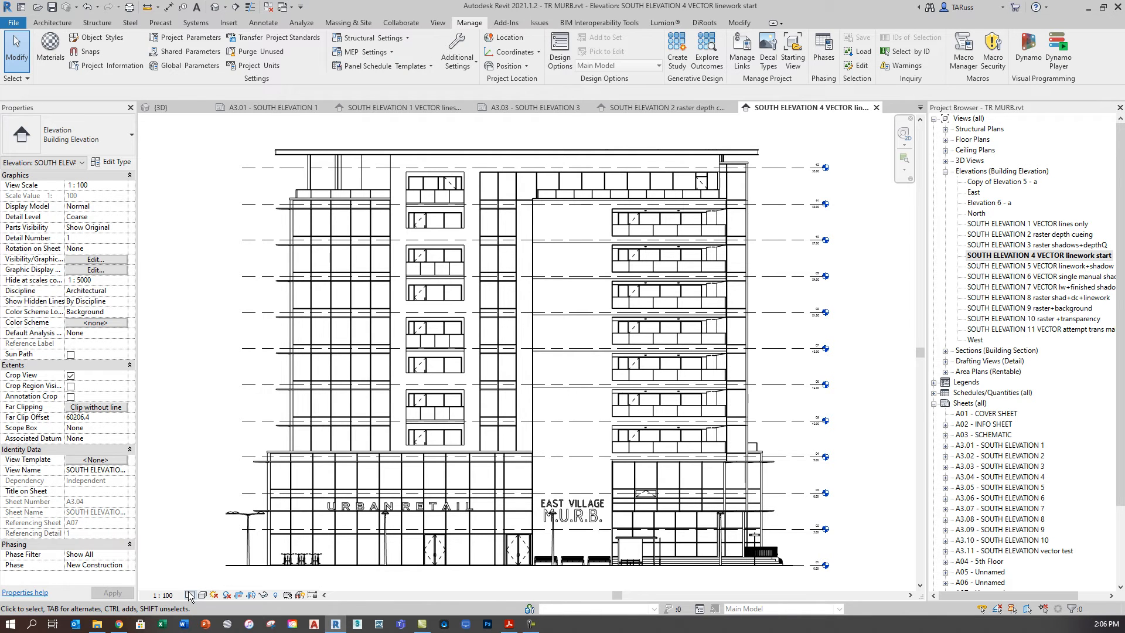
scroll(528, 195, up, 4)
scroll(536, 185, up, 2)
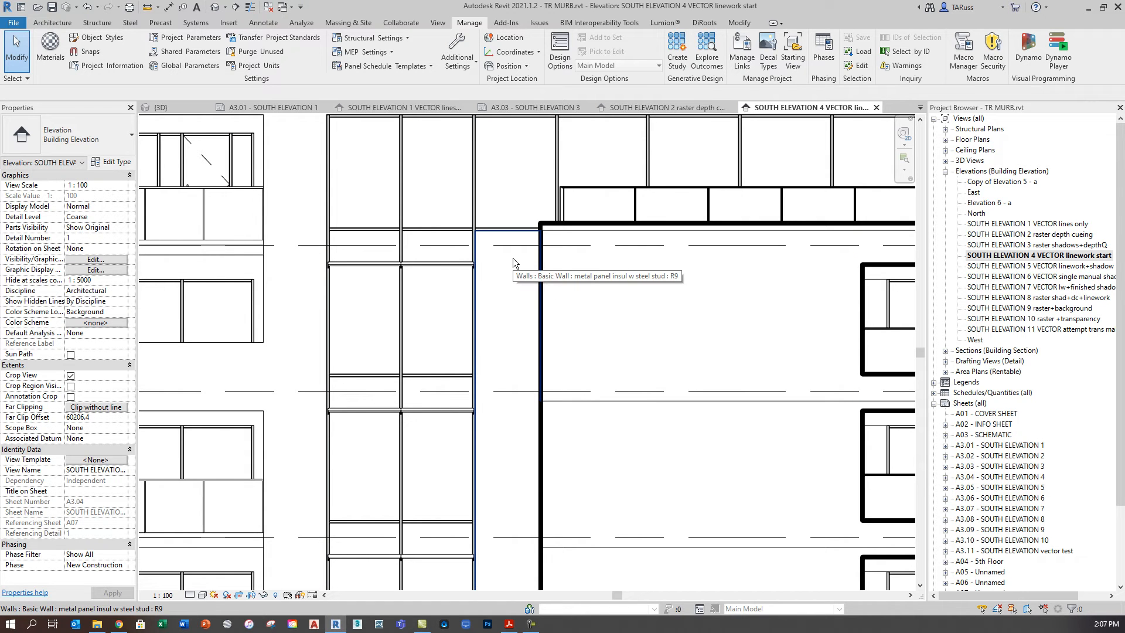
middle_drag(596, 454, 589, 171)
middle_drag(589, 536, 591, 360)
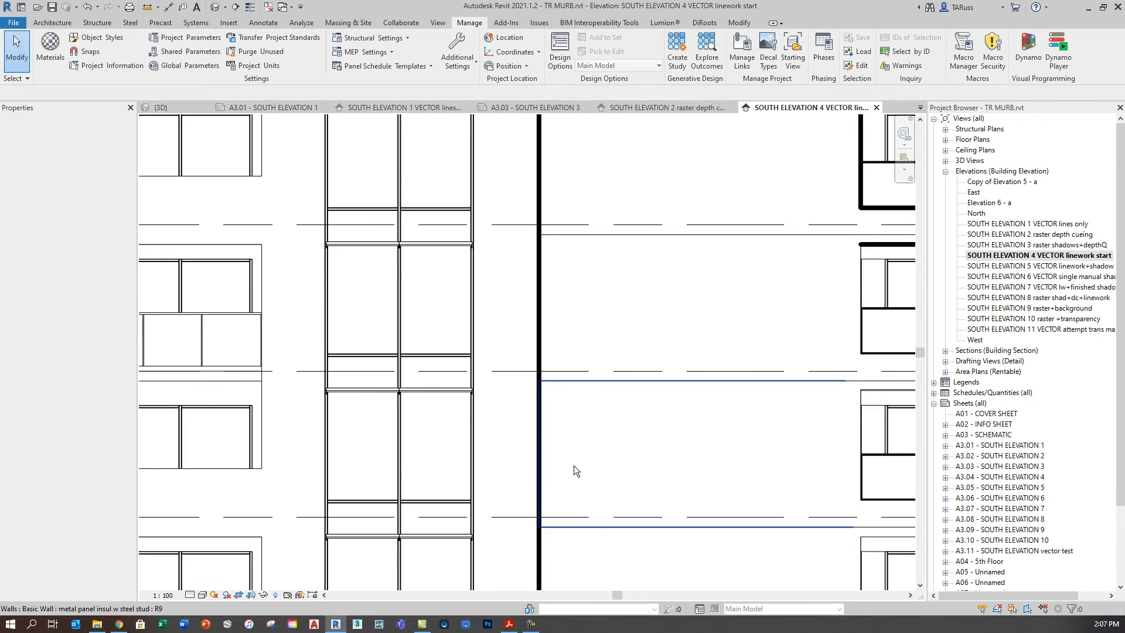
scroll(522, 458, down, 5)
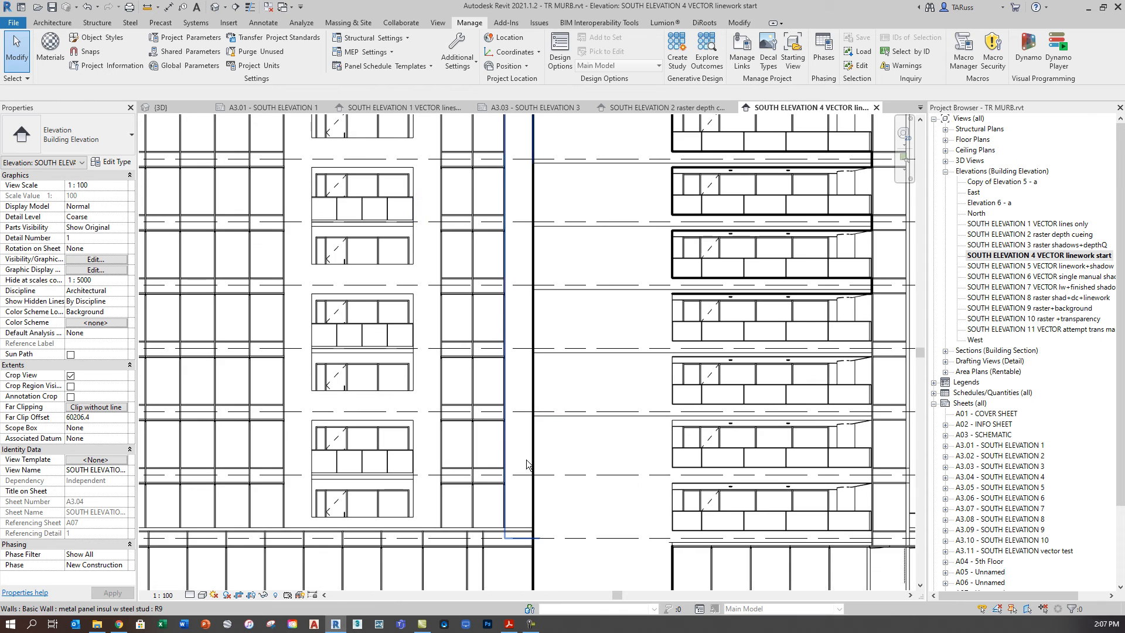
Step: Inspect in the 3D view how the metal panel wall projects in front of the adjoining curtain wall
click(180, 111)
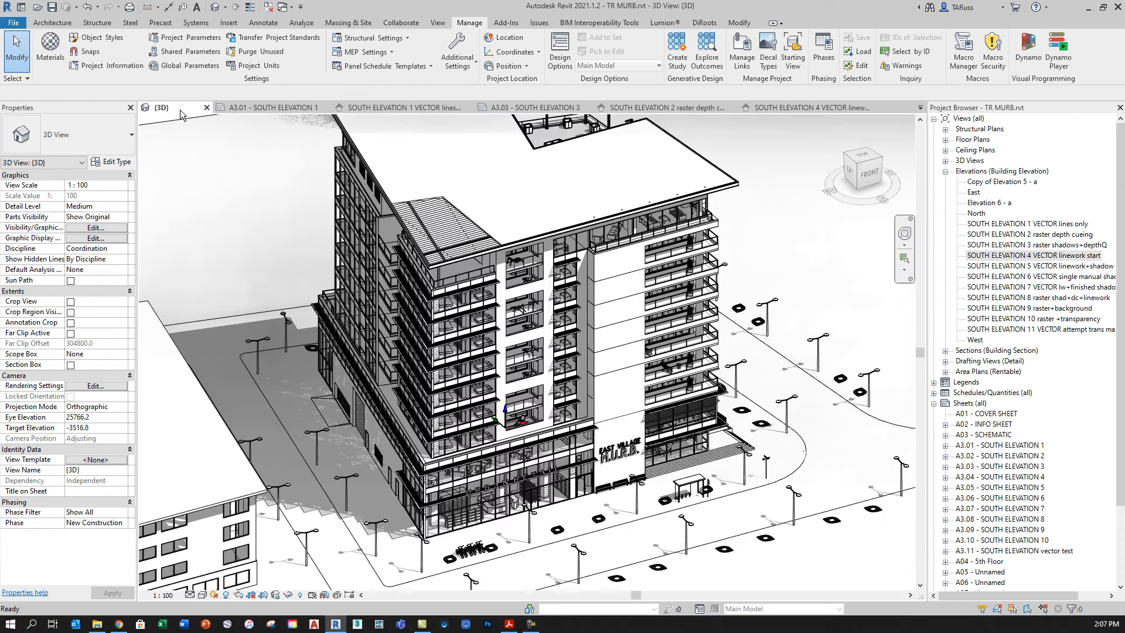
scroll(672, 273, up, 3)
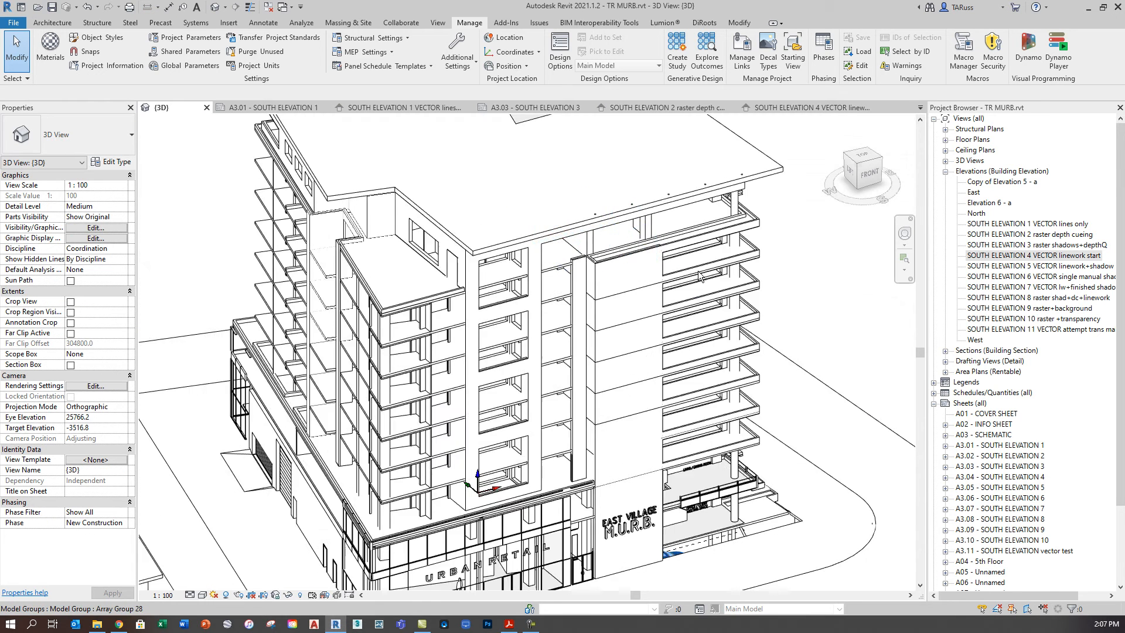
scroll(672, 273, up, 2)
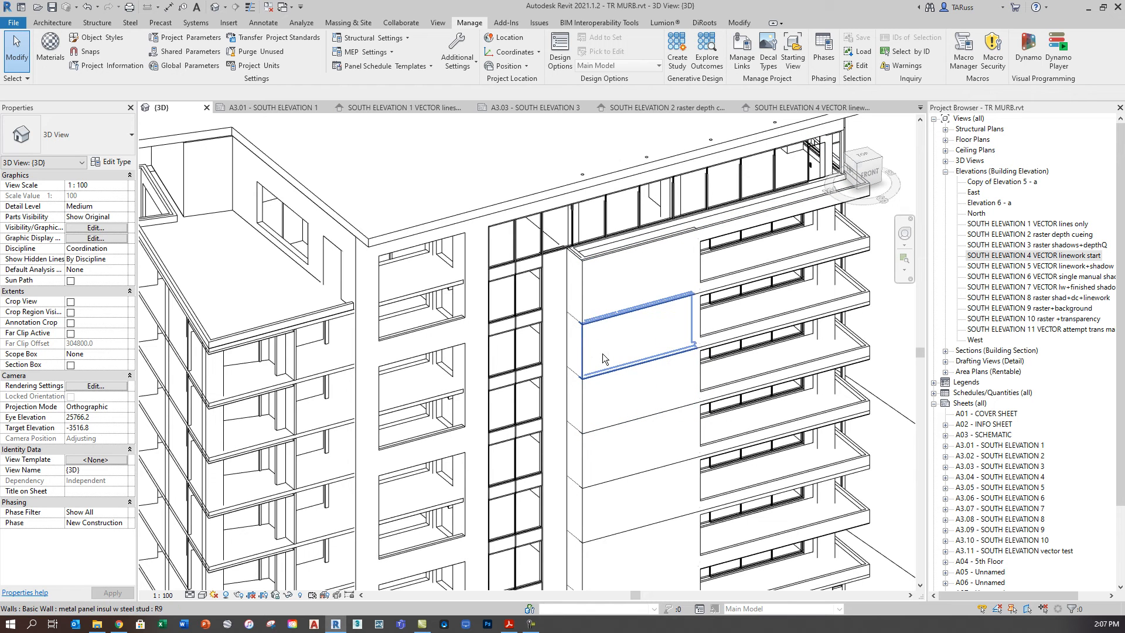
Step: Return to the SOUTH ELEVATION 4 view and examine the wide wall edge line from the balconies down to the EAST VILLAGE sign
click(783, 107)
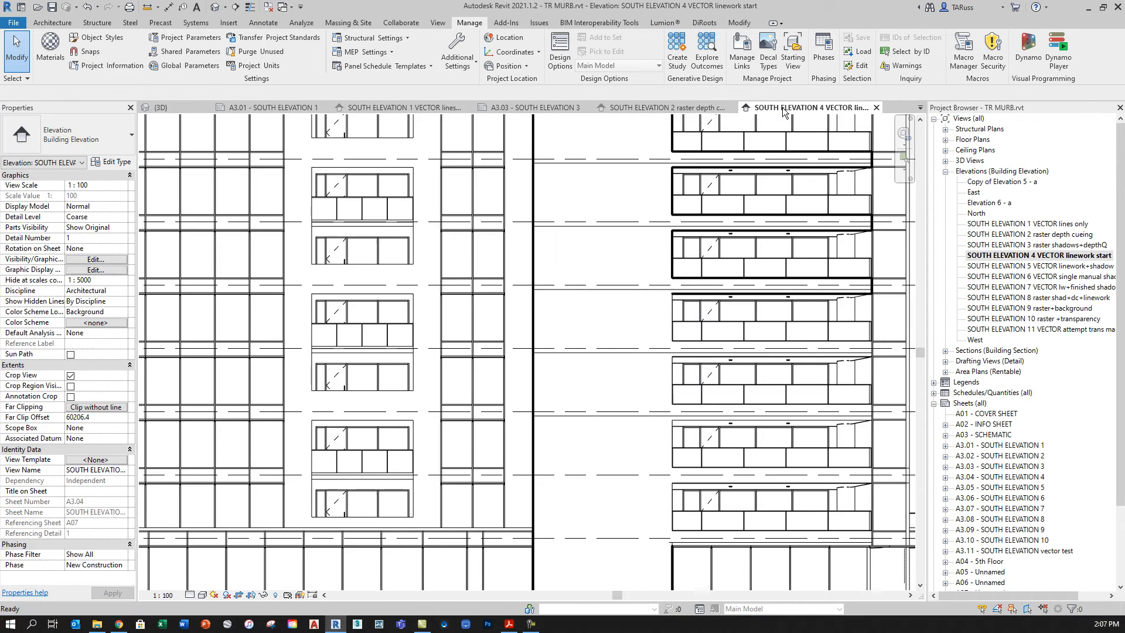
scroll(620, 458, down, 4)
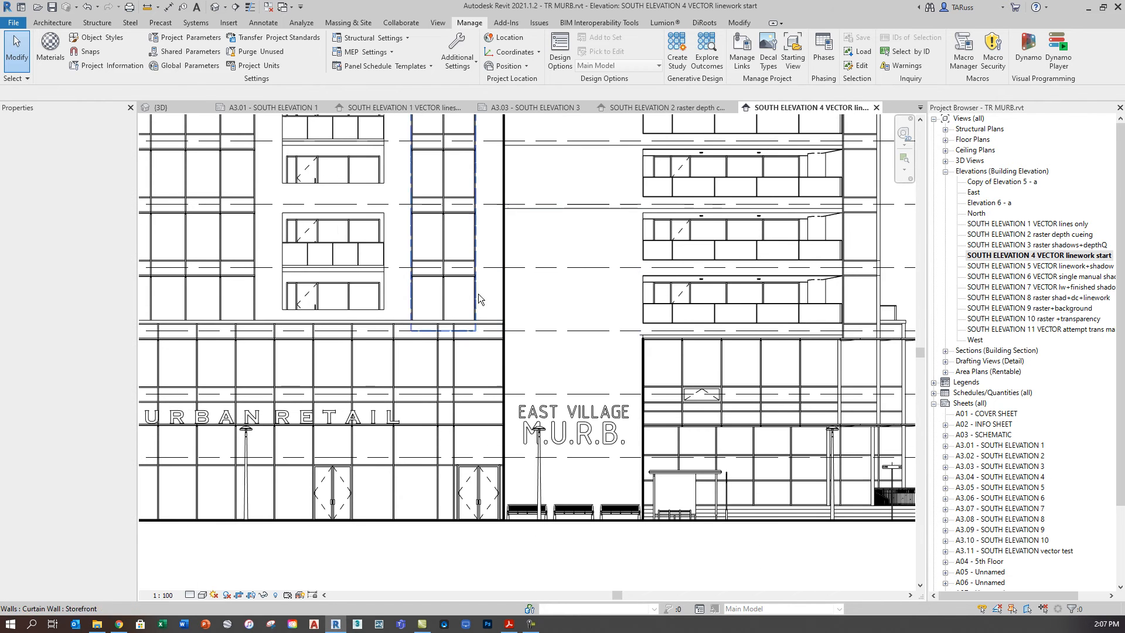
scroll(490, 287, up, 4)
scroll(490, 287, up, 2)
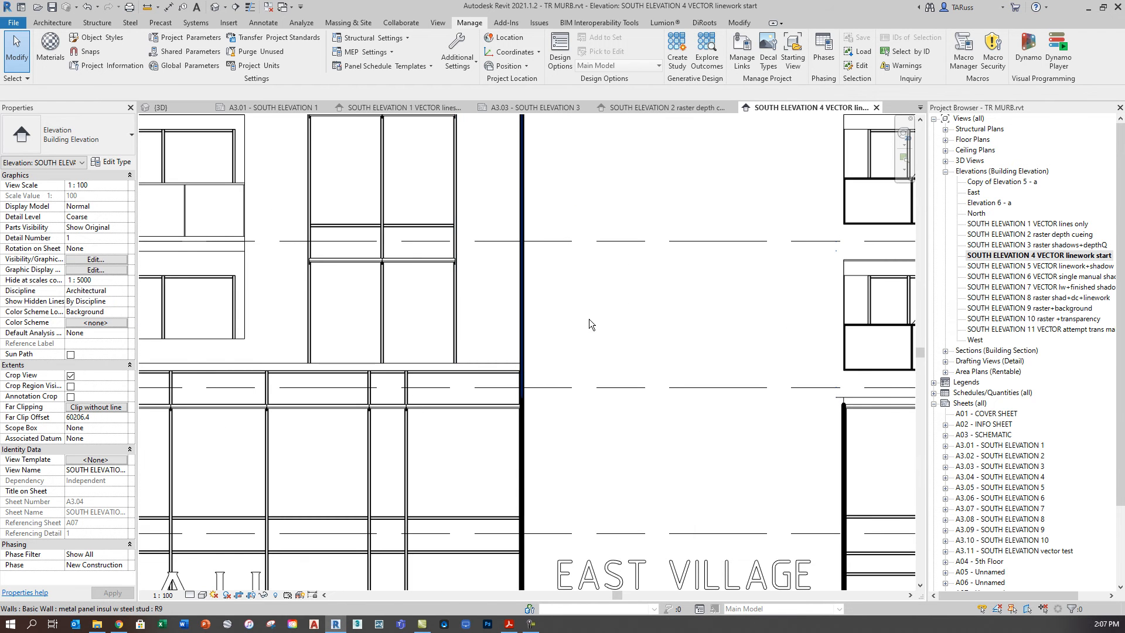
scroll(591, 319, down, 3)
scroll(550, 318, down, 2)
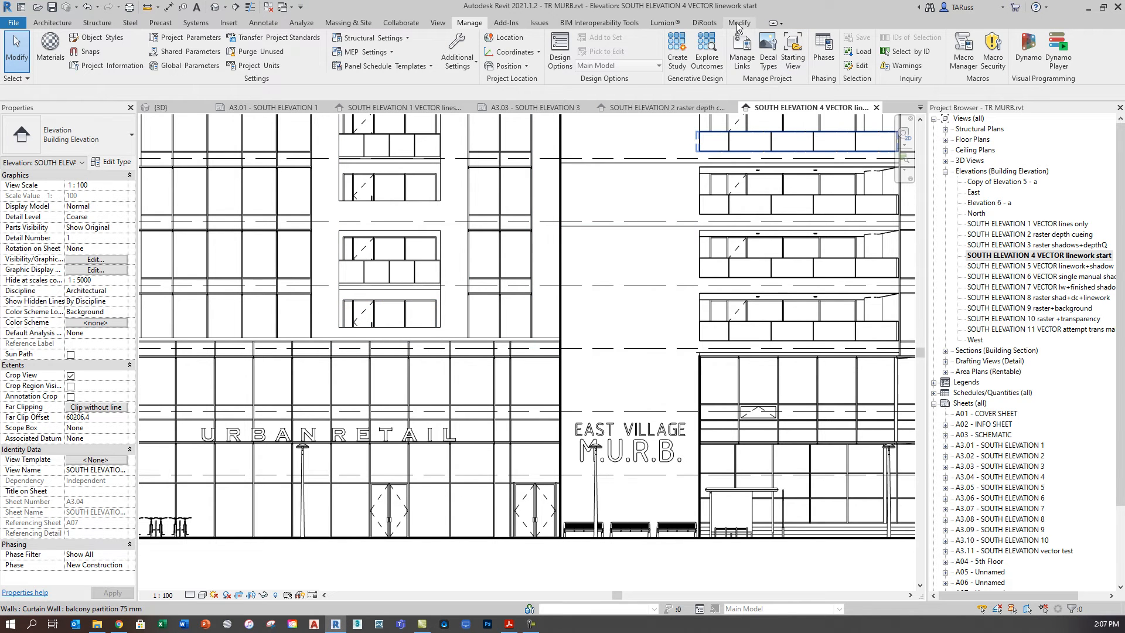
Step: Use the Linework tool with the <Wide Lines> style to thicken the left edge of the fourth balcony opening from the top
click(738, 23)
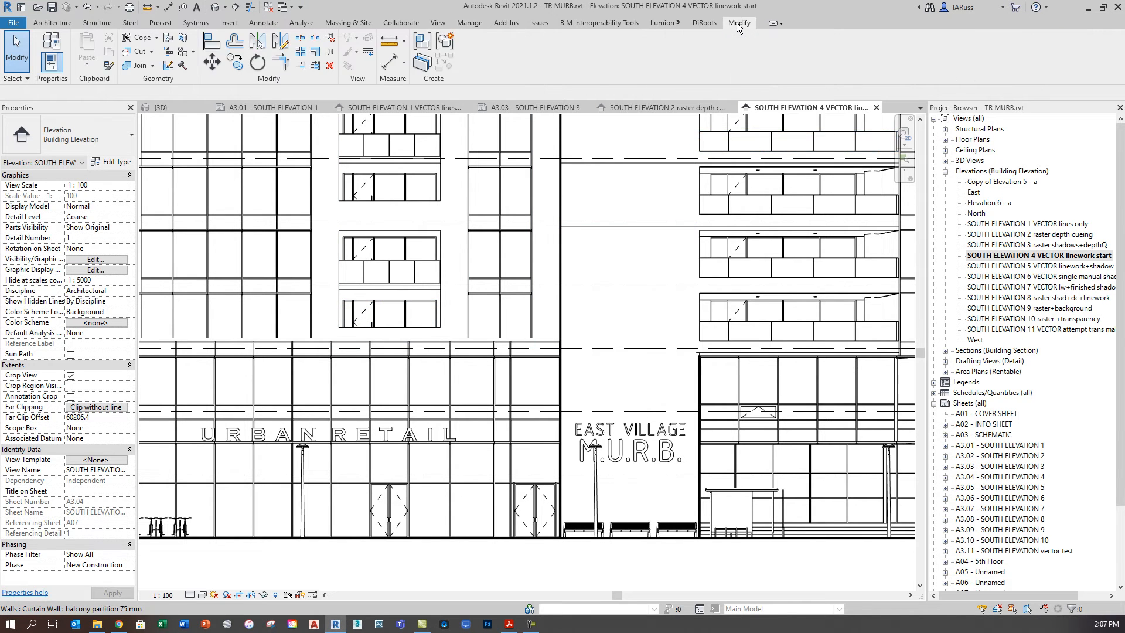
click(368, 55)
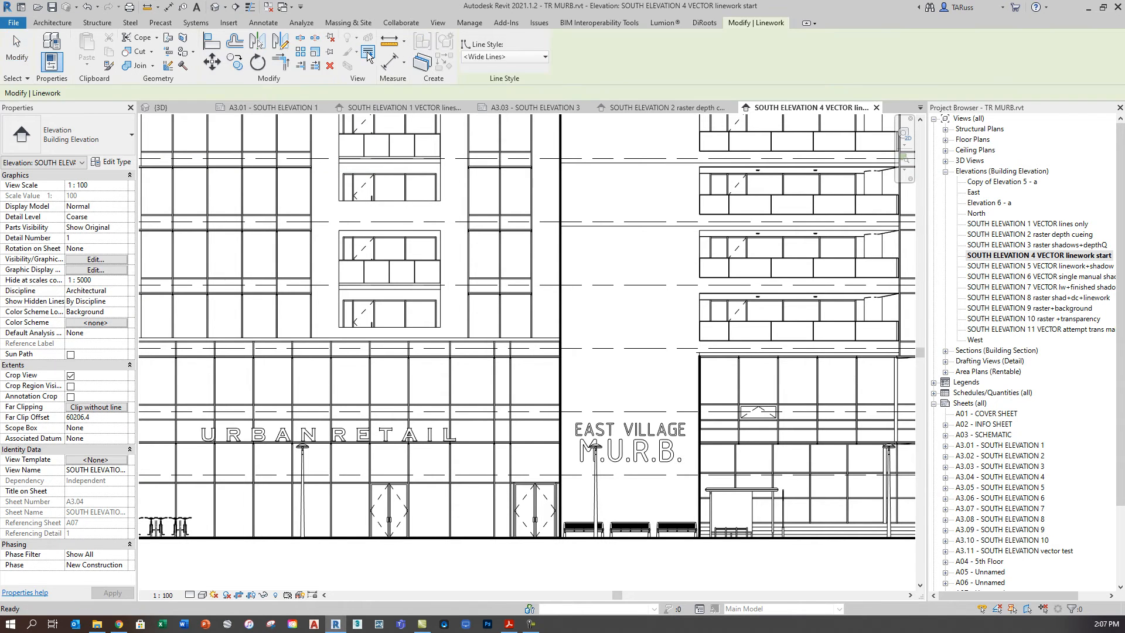
click(489, 56)
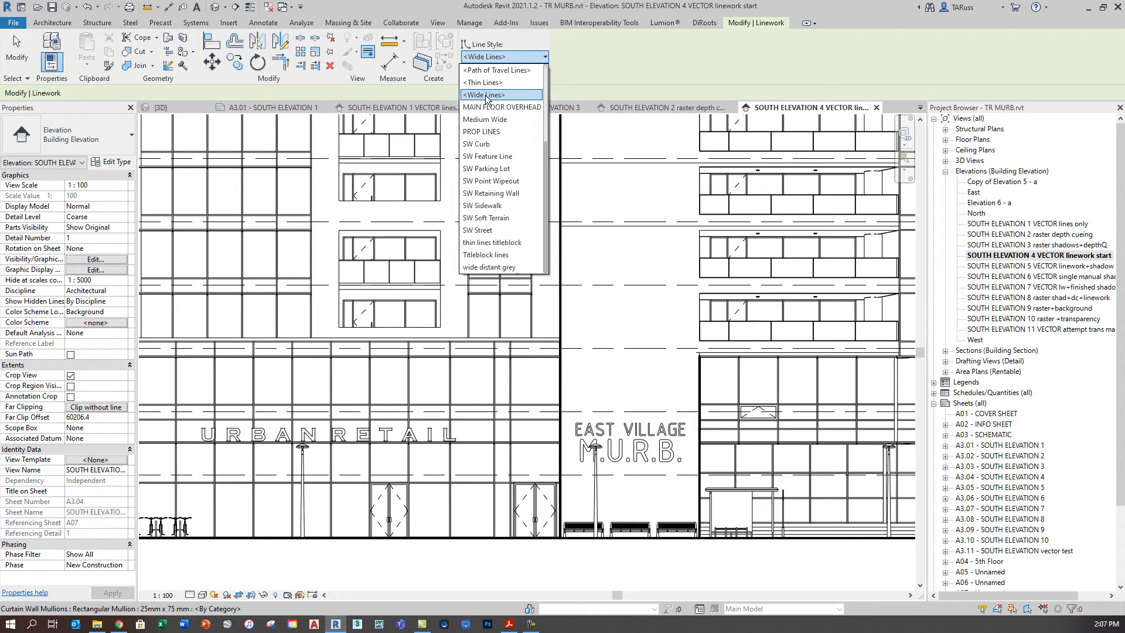
click(611, 253)
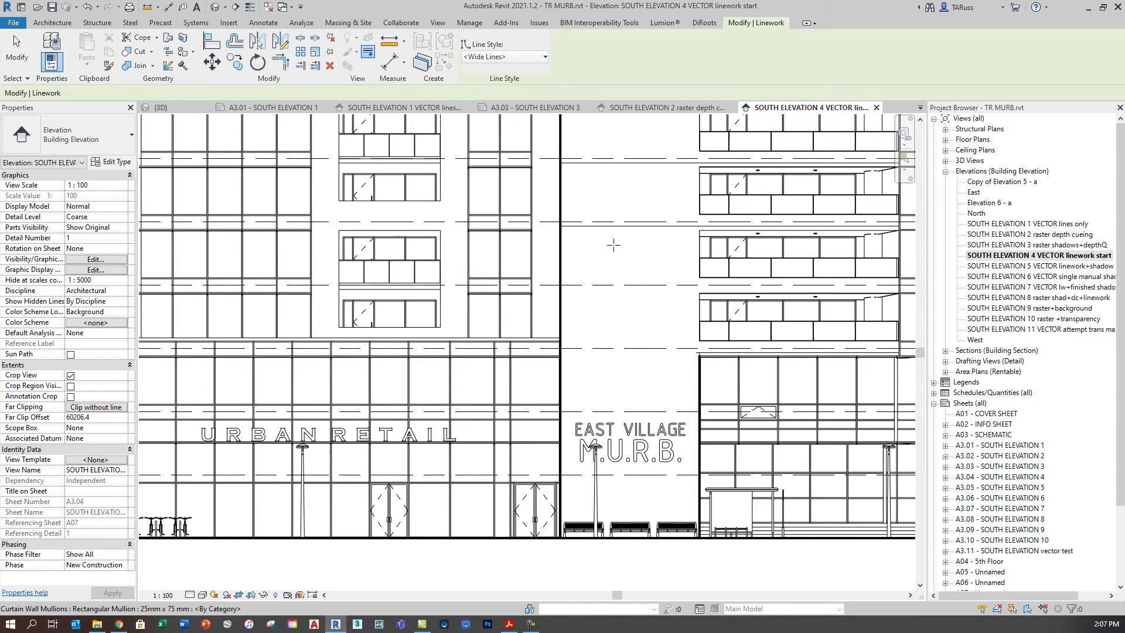
middle_drag(612, 177, 638, 424)
middle_drag(645, 228, 615, 353)
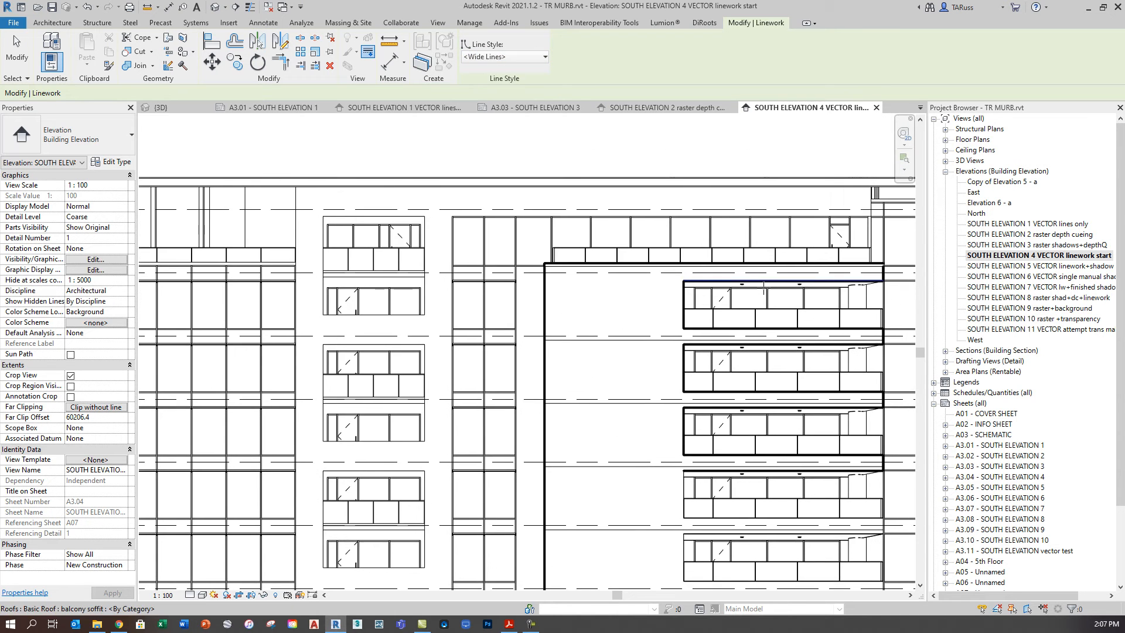
middle_drag(665, 432, 632, 209)
scroll(632, 209, up, 8)
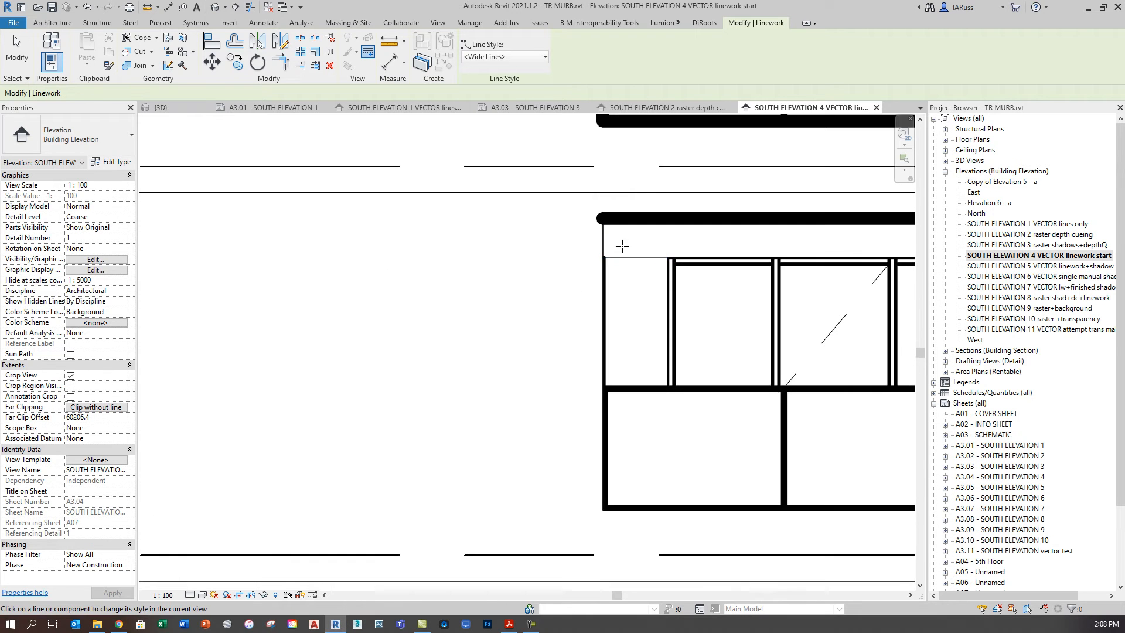
scroll(502, 239, down, 2)
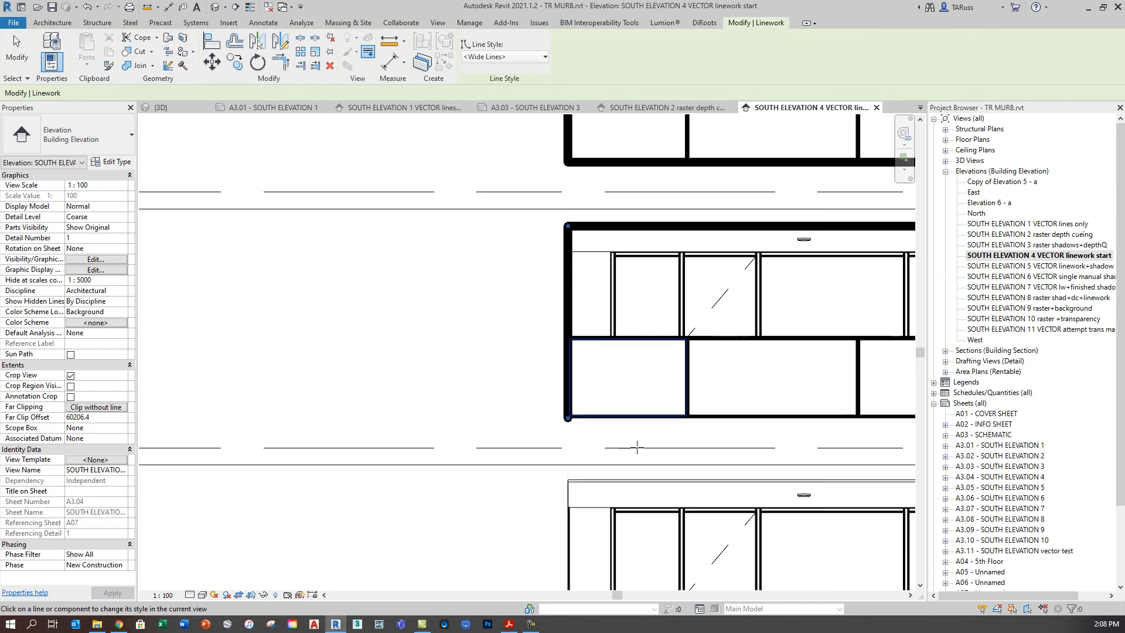
scroll(660, 454, up, 1)
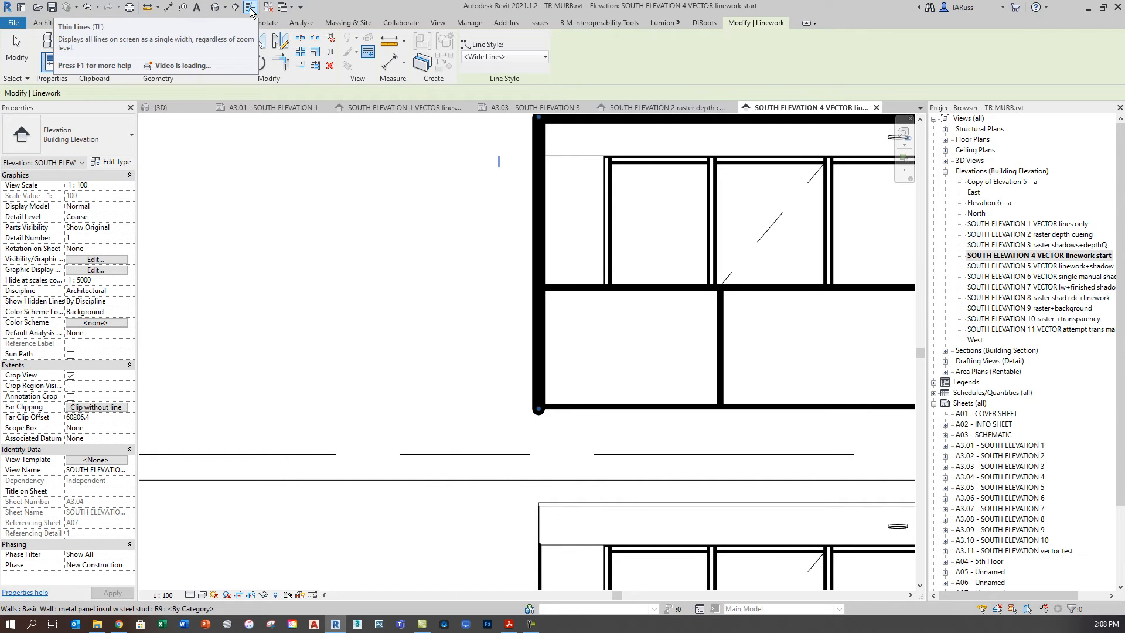
Step: Apply <Wide Lines> to the fourth balcony's bottom edge and outline the slab band below it, down to the fifth balcony's top edge
scroll(416, 316, down, 2)
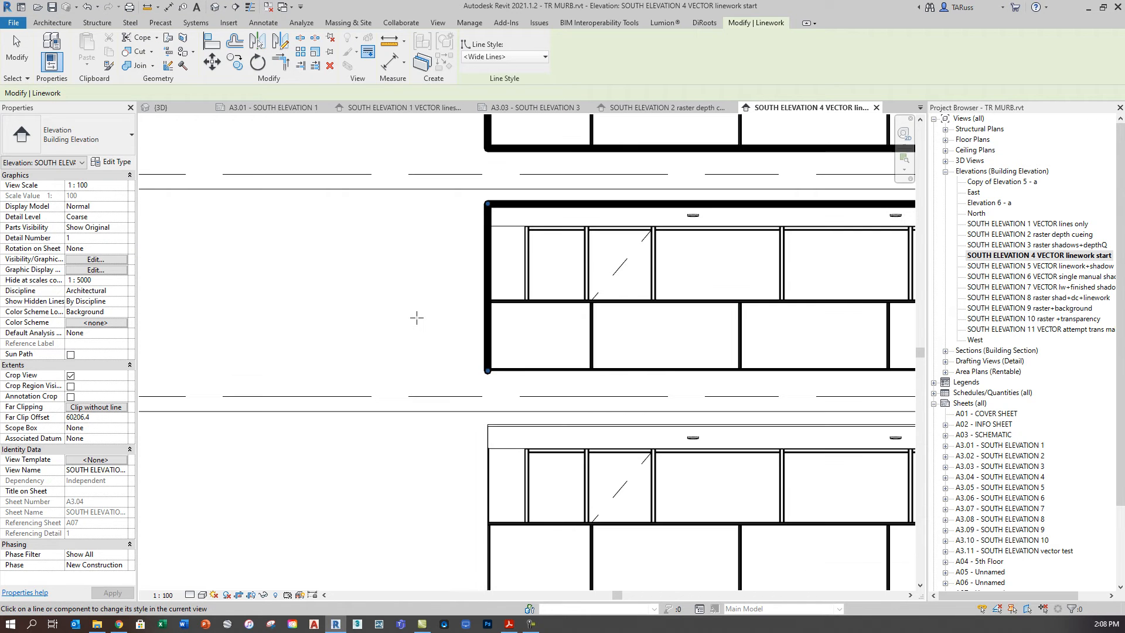
middle_drag(441, 355, 253, 338)
click(328, 351)
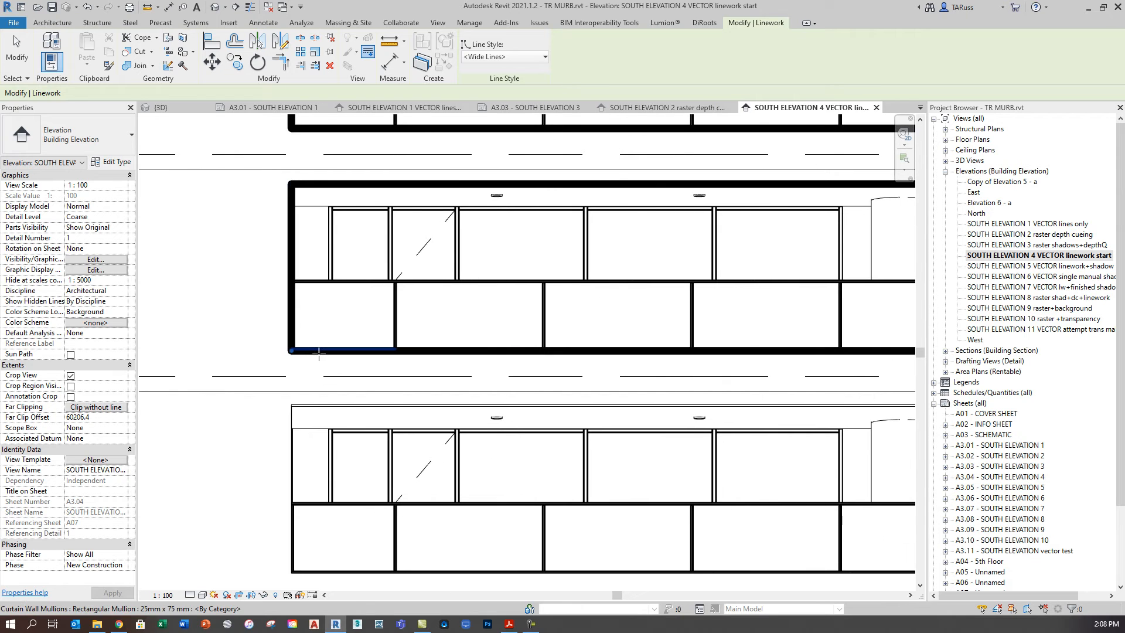
scroll(430, 329, down, 1)
scroll(806, 367, up, 4)
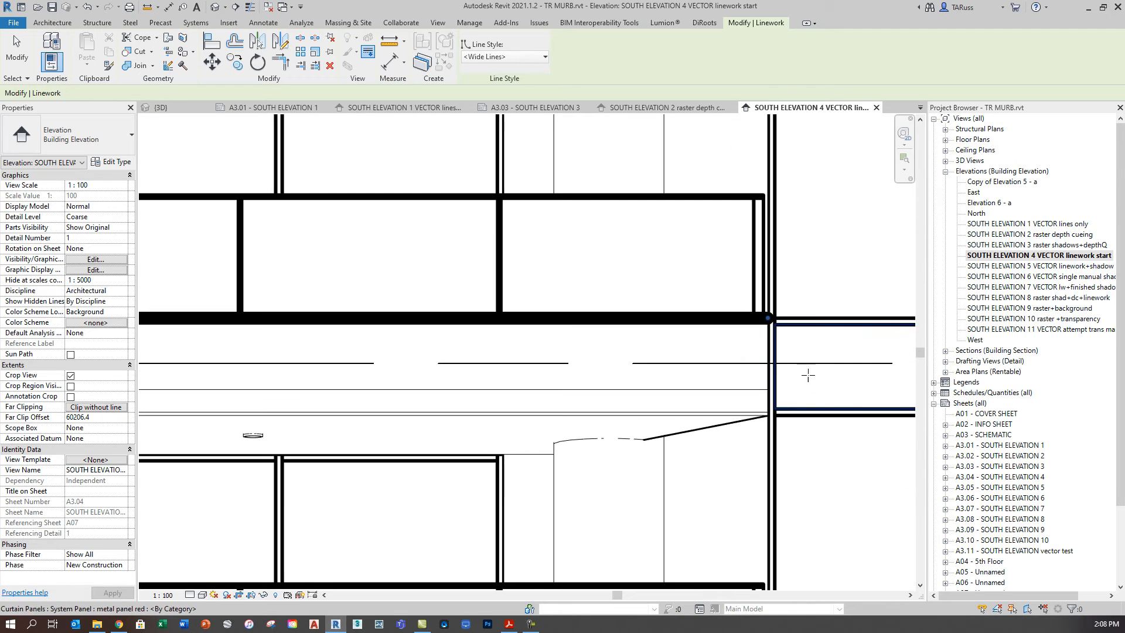
click(768, 351)
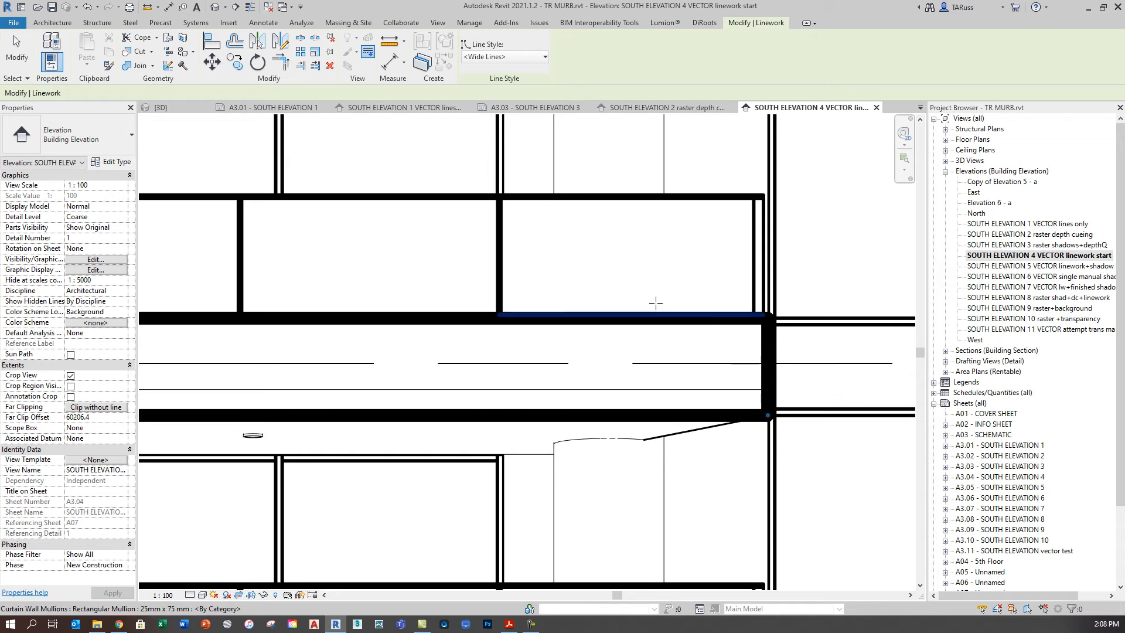
Step: Apply <Wide Lines> to the left vertical edge of the fifth balcony opening from the top
scroll(653, 301, down, 3)
middle_drag(769, 365, 835, 361)
scroll(369, 334, up, 4)
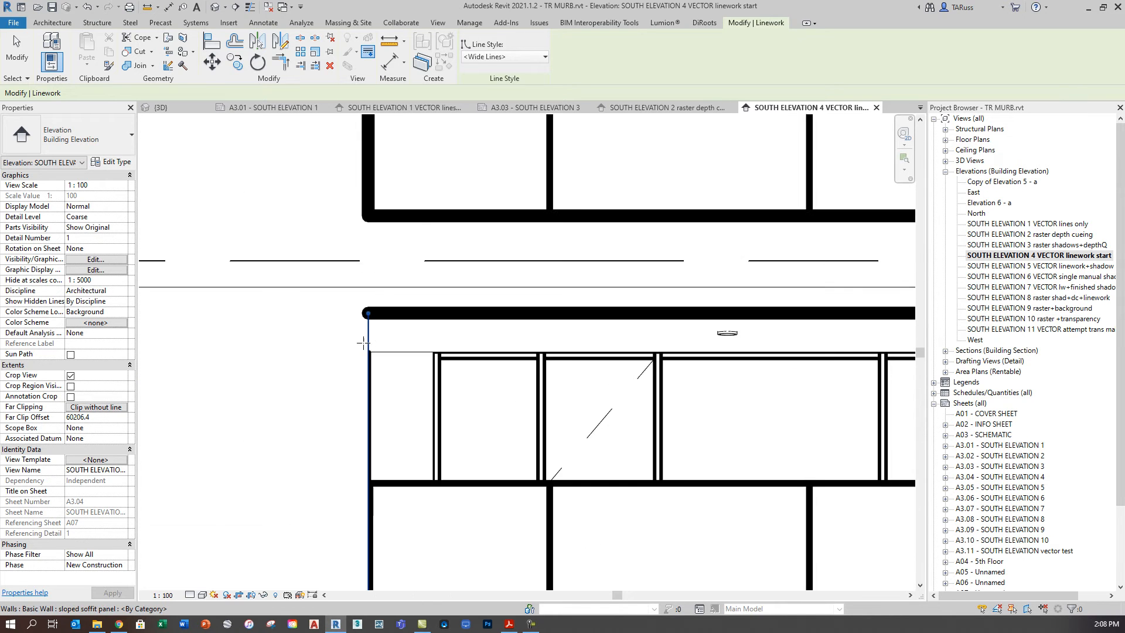
scroll(381, 243, down, 2)
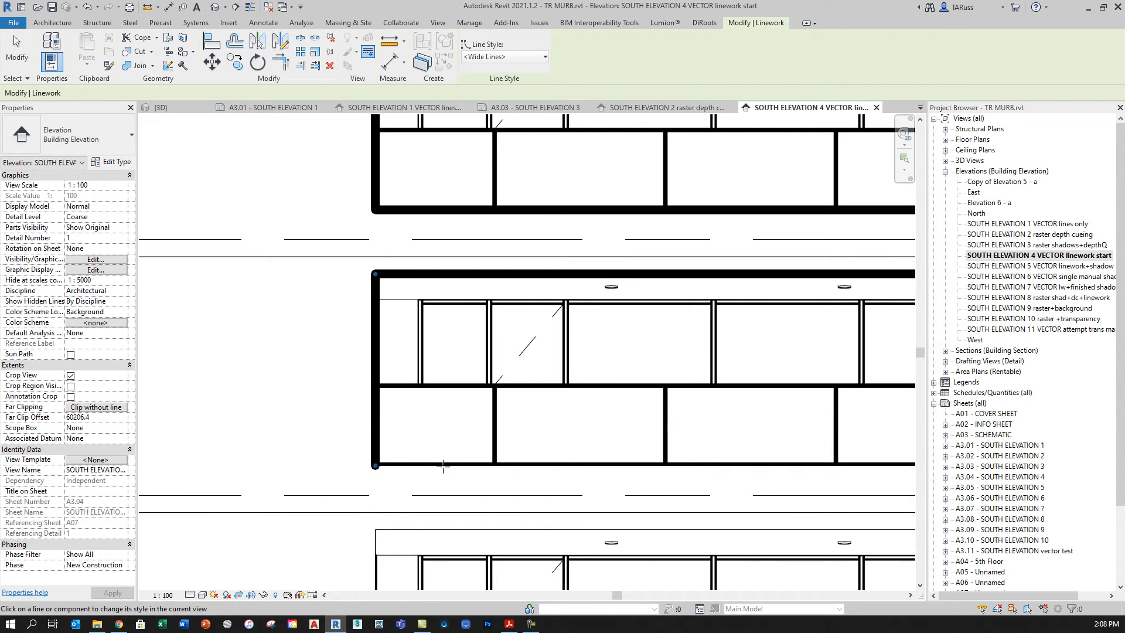
Step: Try shortening the wide line on the fifth balcony's left edge by its lower end point, and undo the change
scroll(380, 381, up, 1)
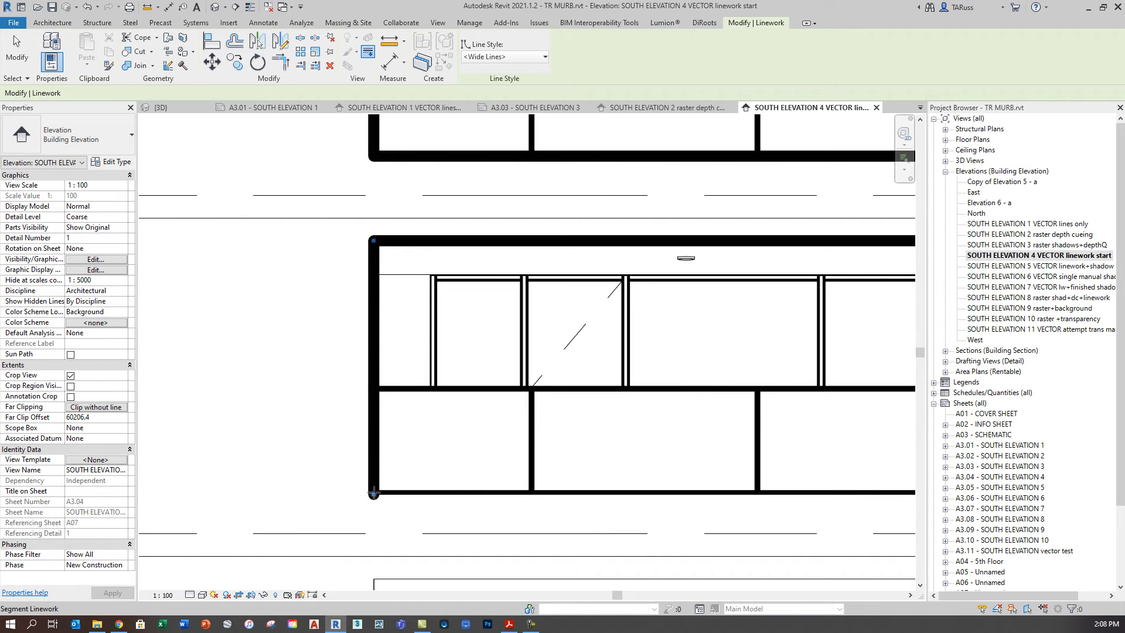
drag(374, 494, 373, 415)
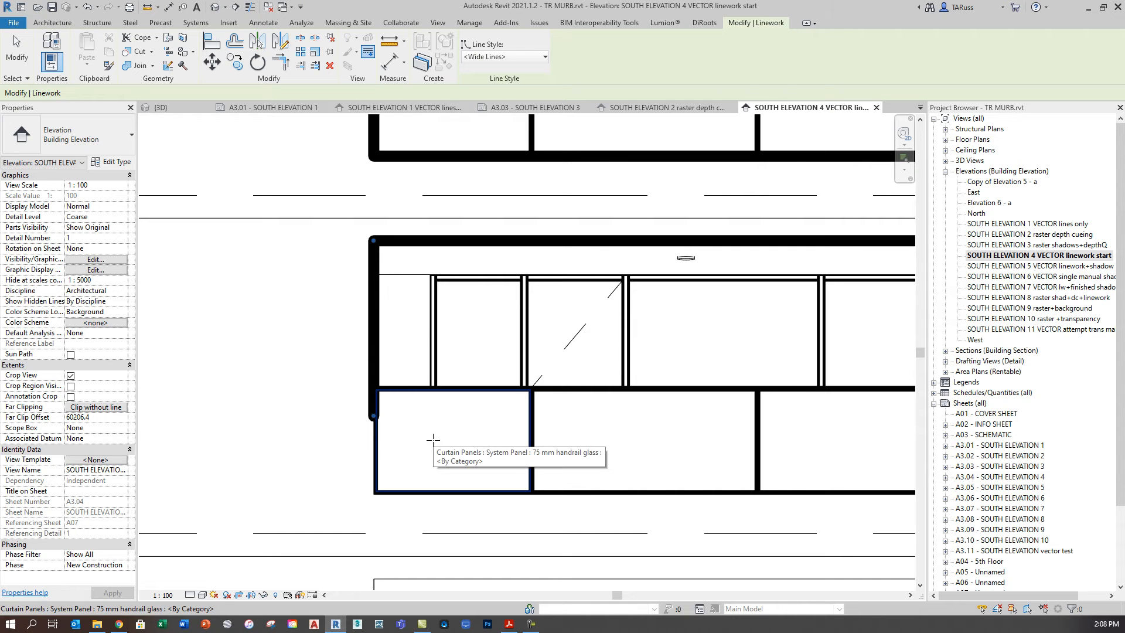
key(ctrl+z)
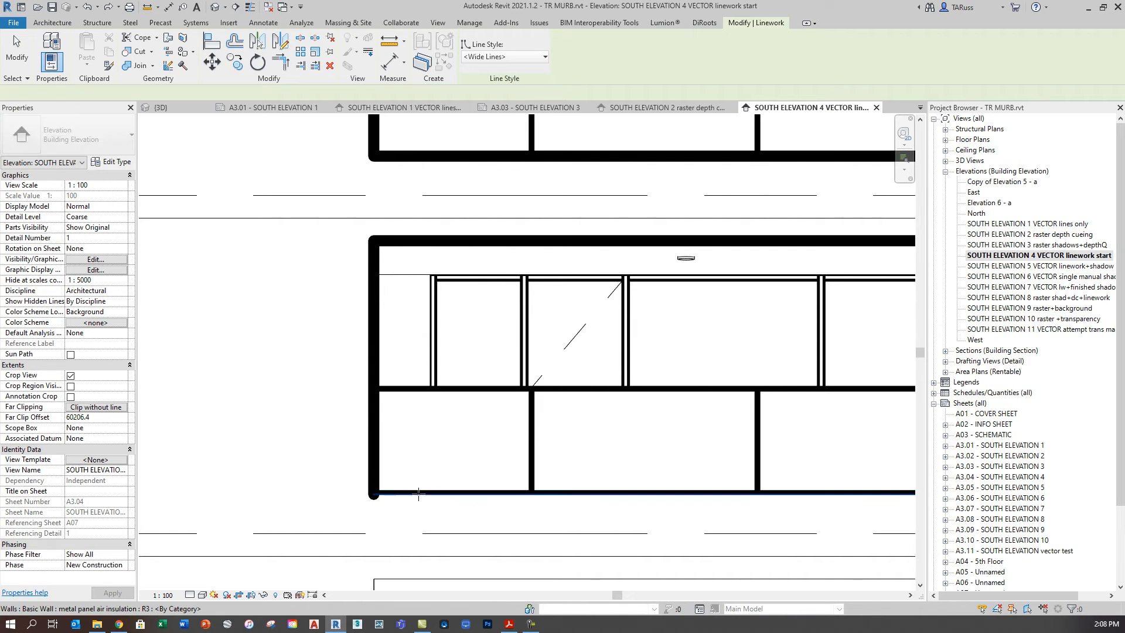
Step: Apply <Wide Lines> to the fifth balcony's bottom edge, the wall edge below its right end and the sixth balcony's top edge
scroll(352, 409, down, 5)
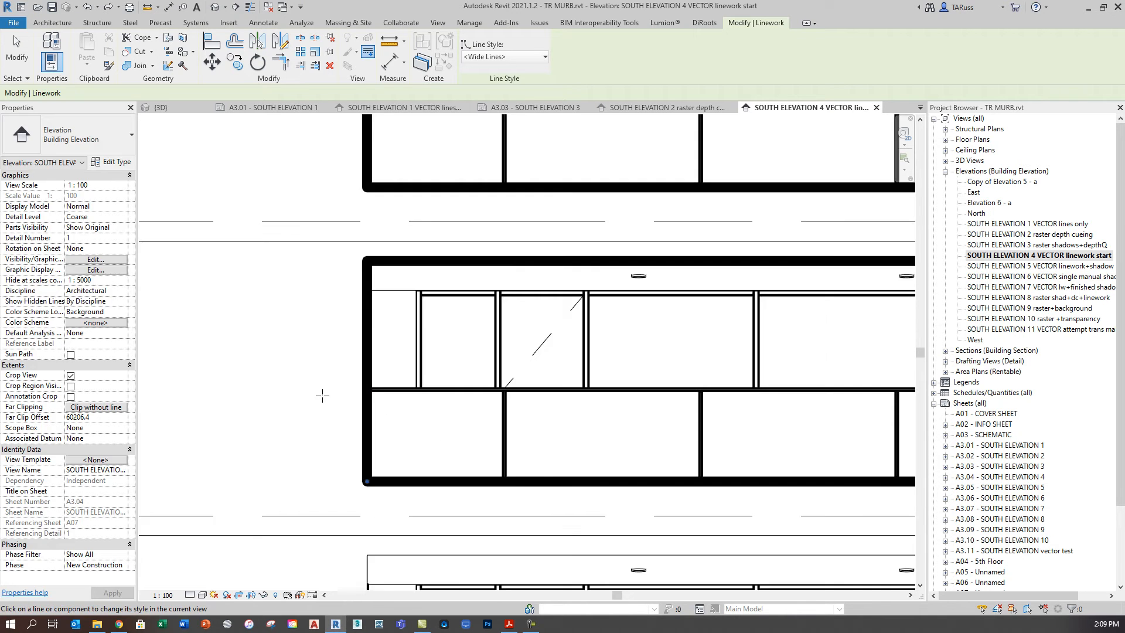
scroll(647, 424, up, 5)
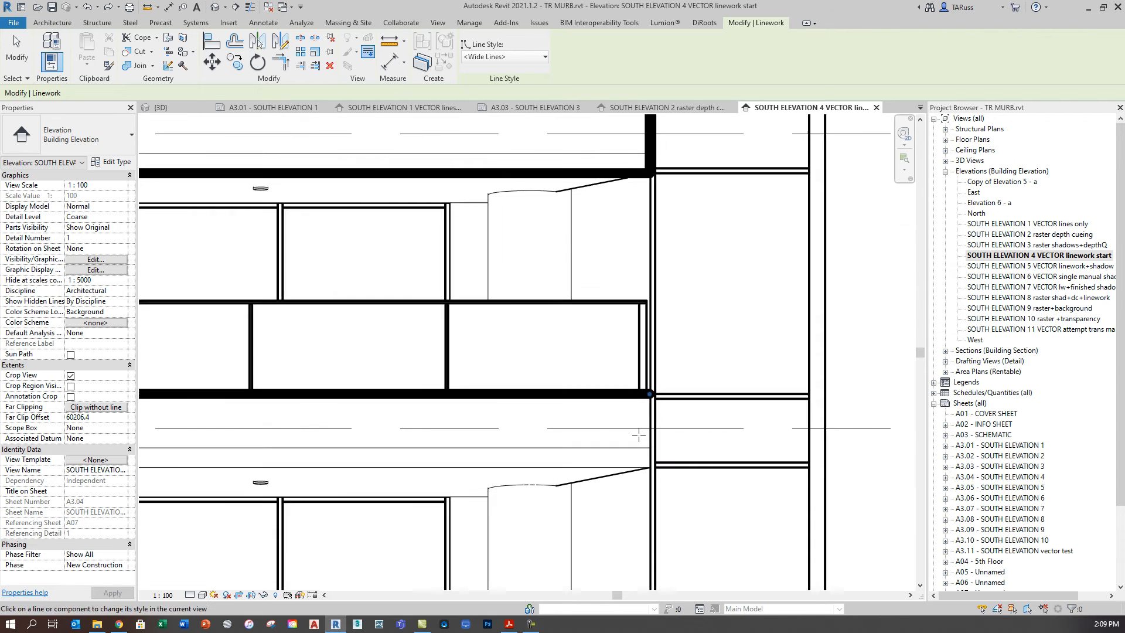
click(651, 413)
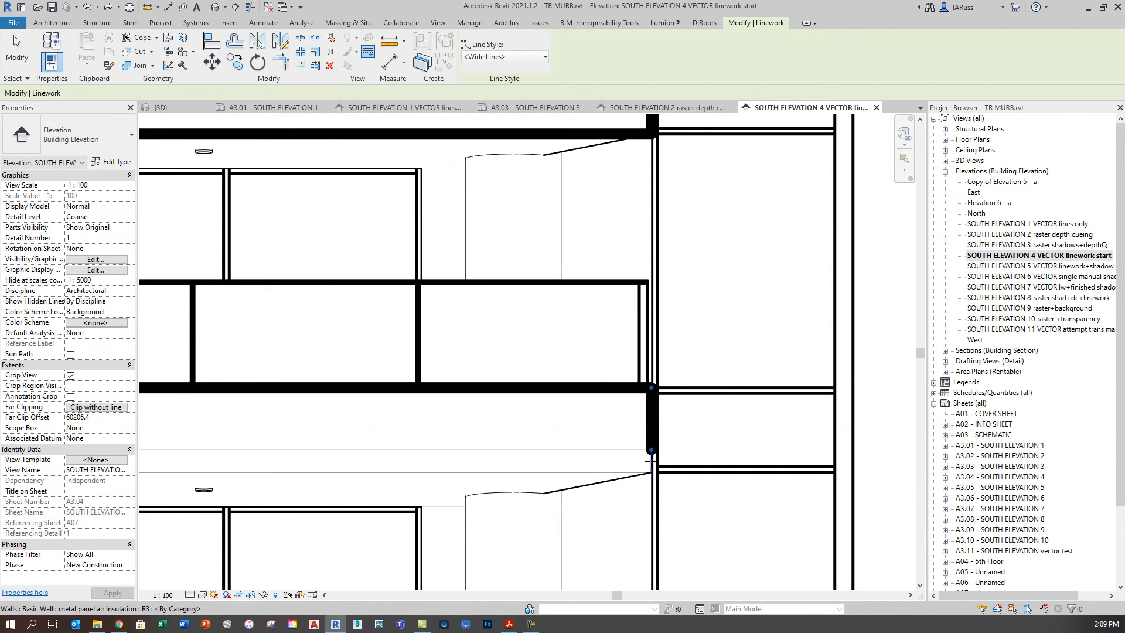
click(598, 471)
scroll(788, 424, down, 3)
scroll(371, 537, up, 1)
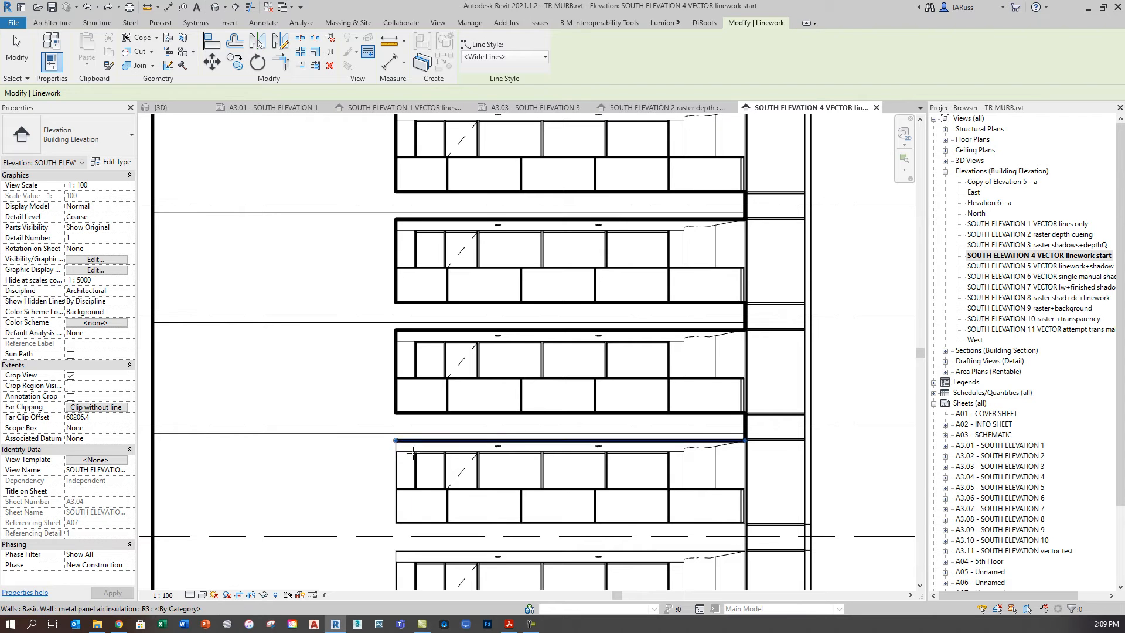
Step: Open the project's Line Styles settings and expand the Lines category to review its subcategories
click(498, 57)
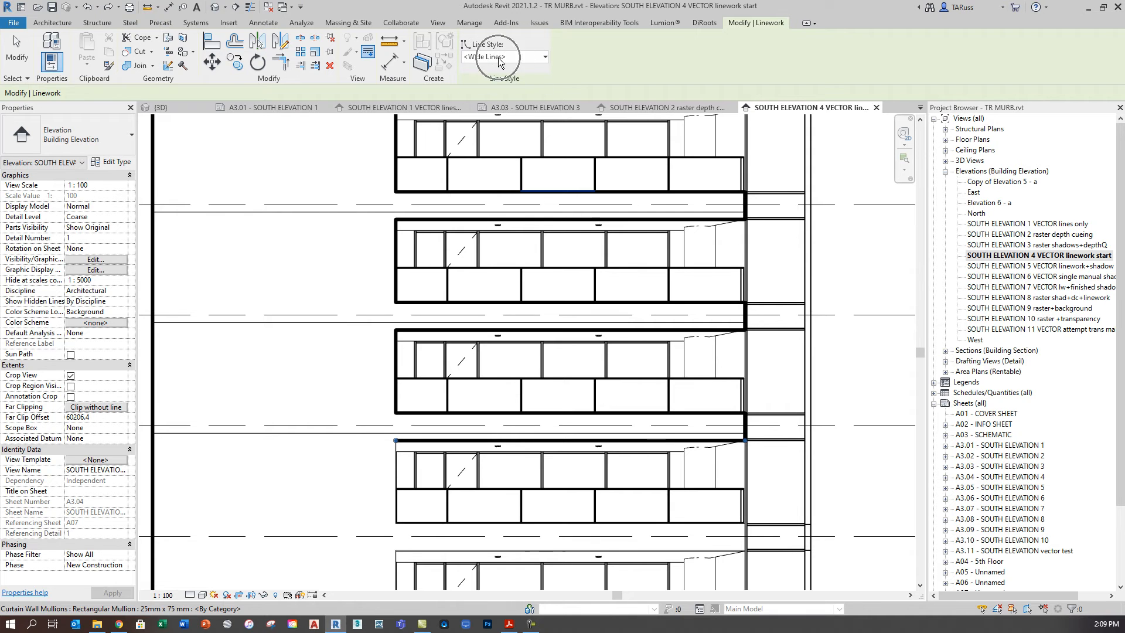
click(463, 26)
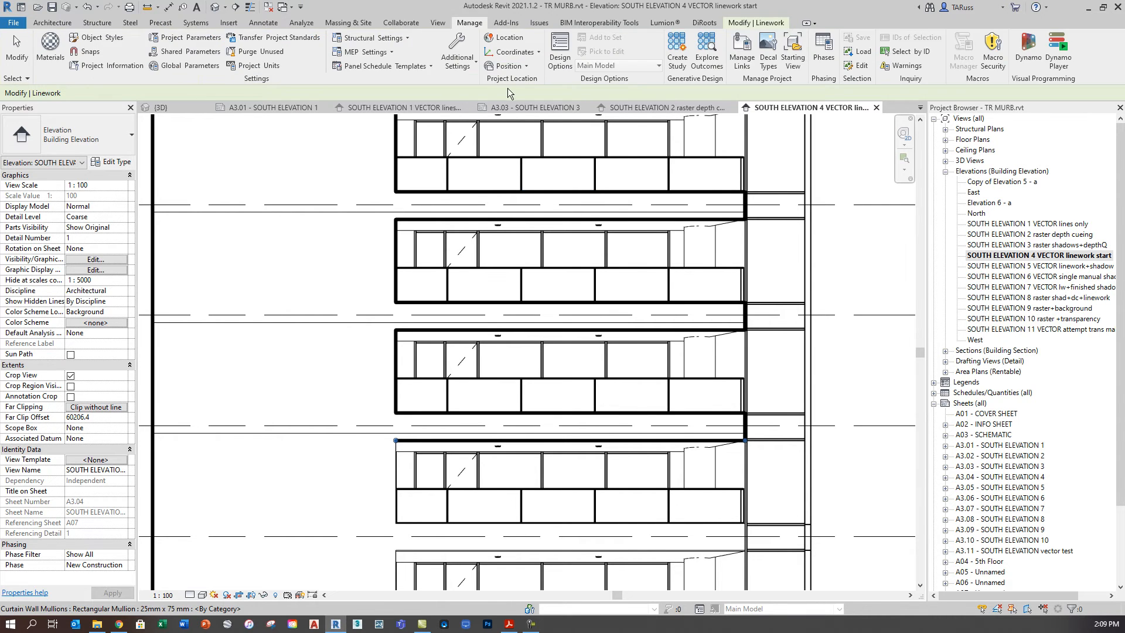
click(465, 69)
click(433, 185)
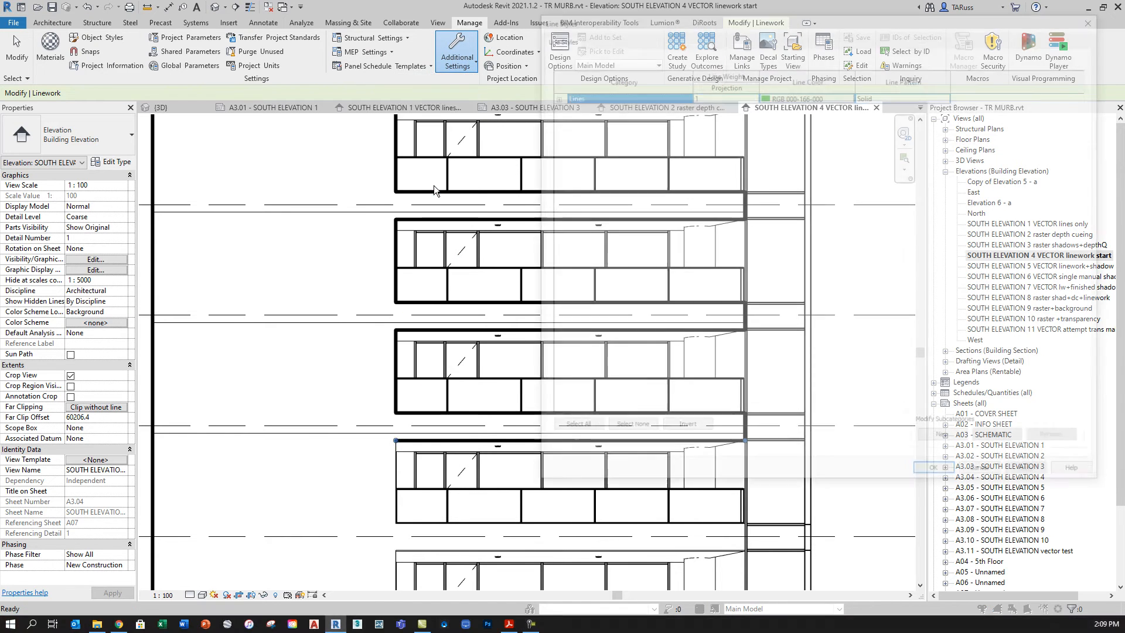
click(550, 95)
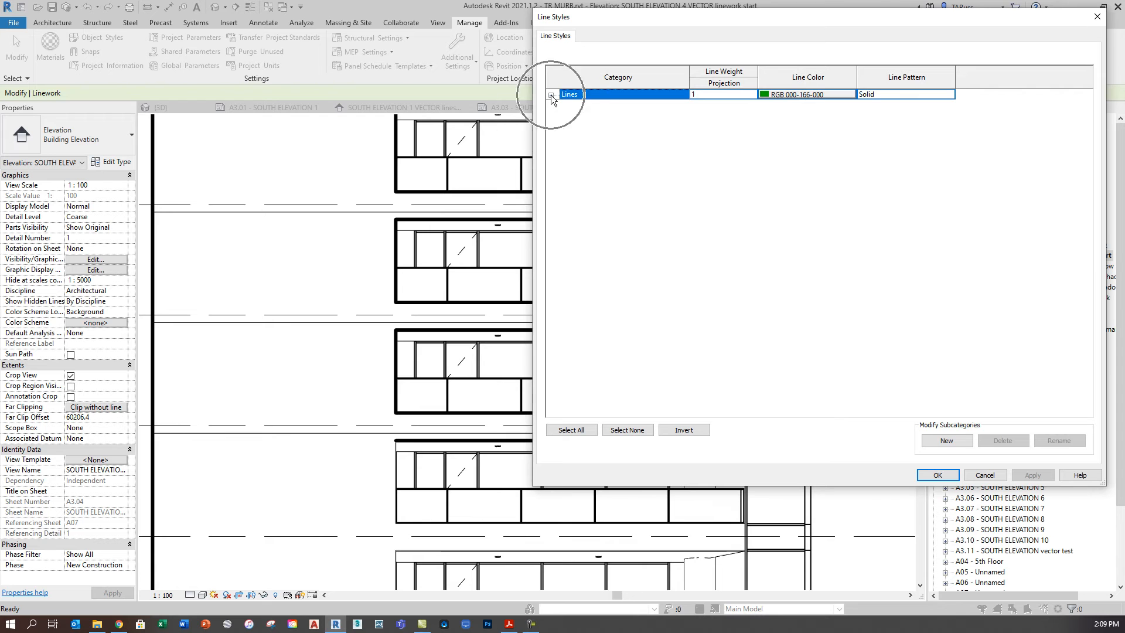
click(550, 95)
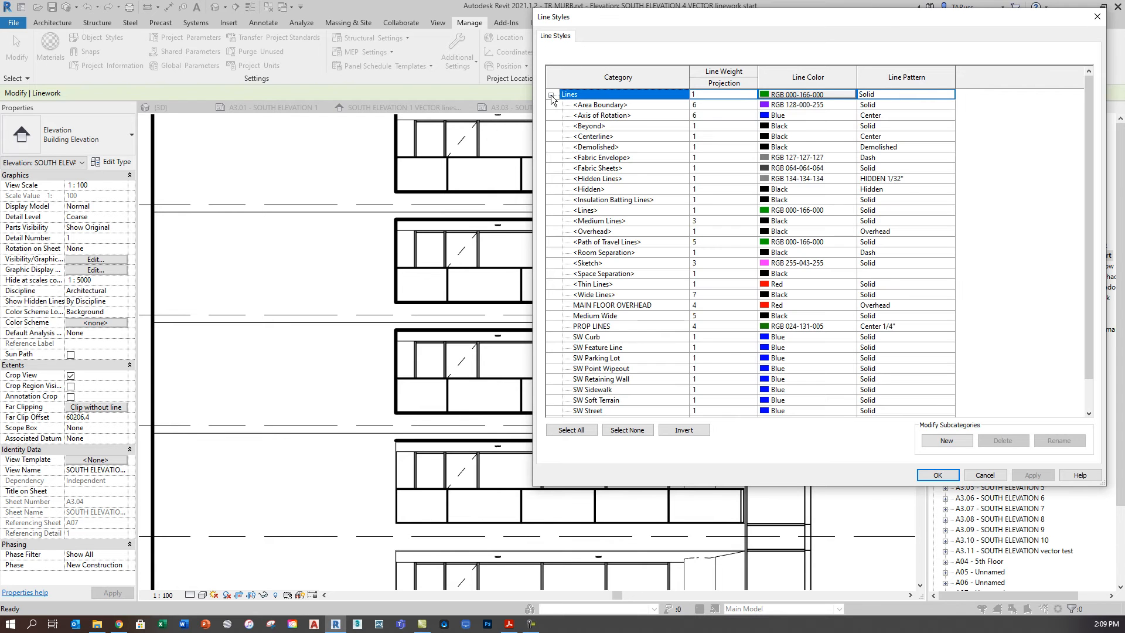
scroll(758, 300, down, 1)
scroll(758, 300, down, 1)
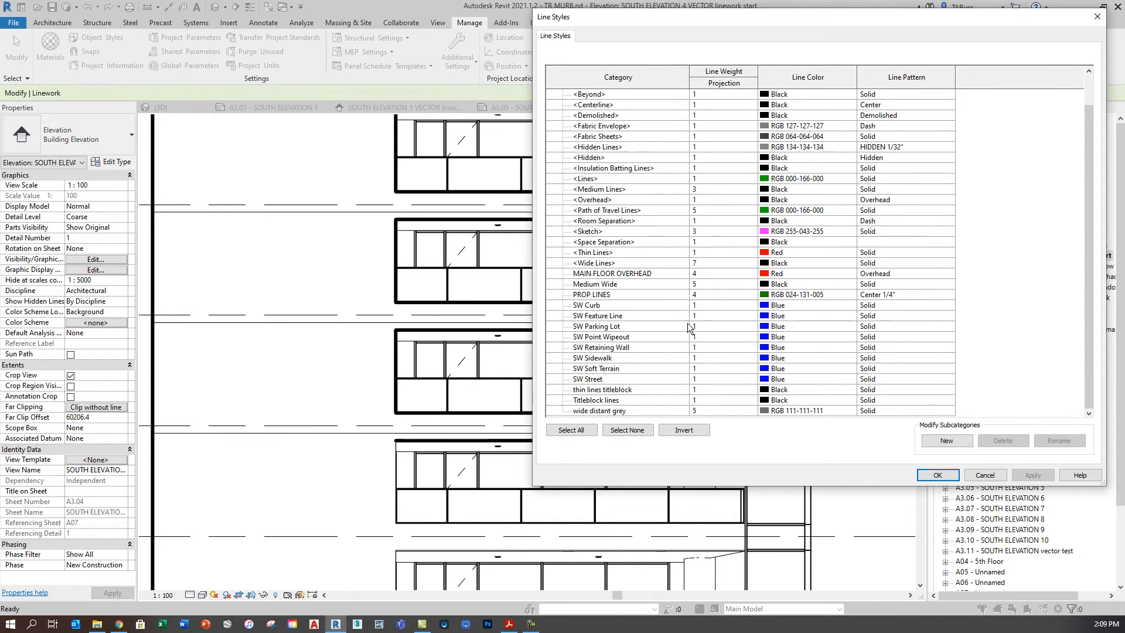
Step: Create a line style subcategory of Lines named "medium gray" and accept the line styles
click(950, 445)
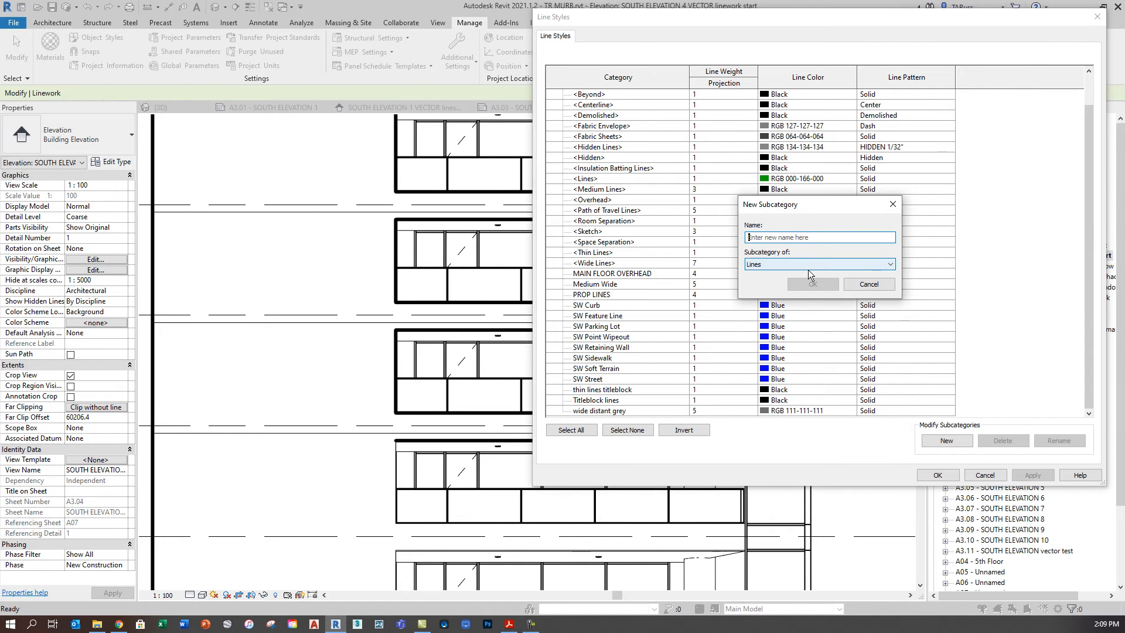
text(medium gray)
key(Return)
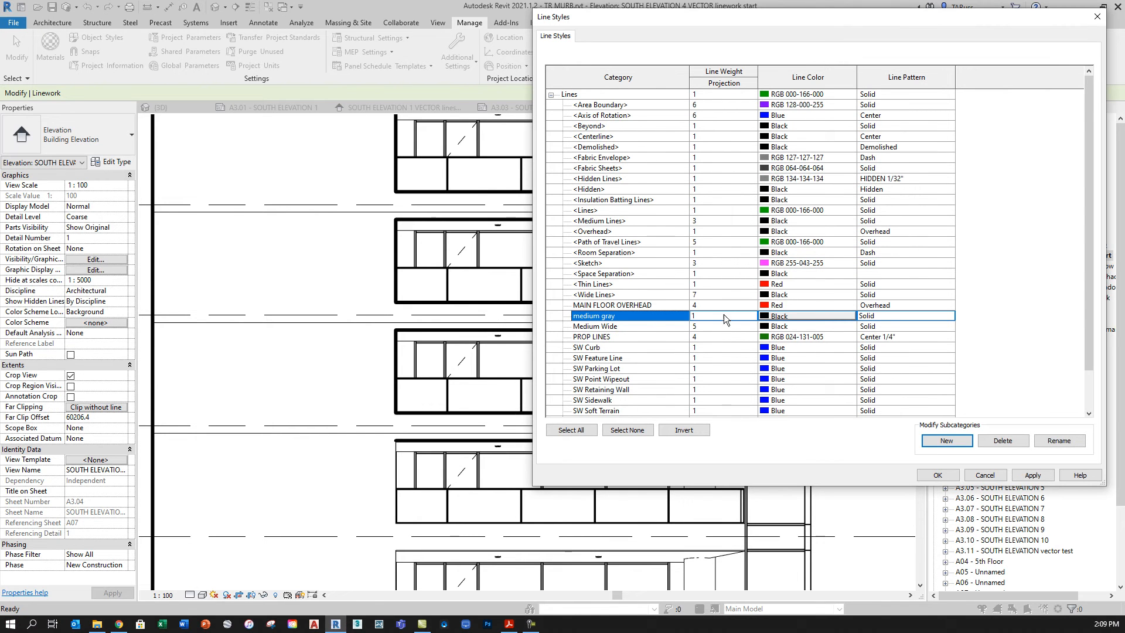
key(ctrl)
key(ctrl)
key(ctrl)
key(ctrl)
click(937, 474)
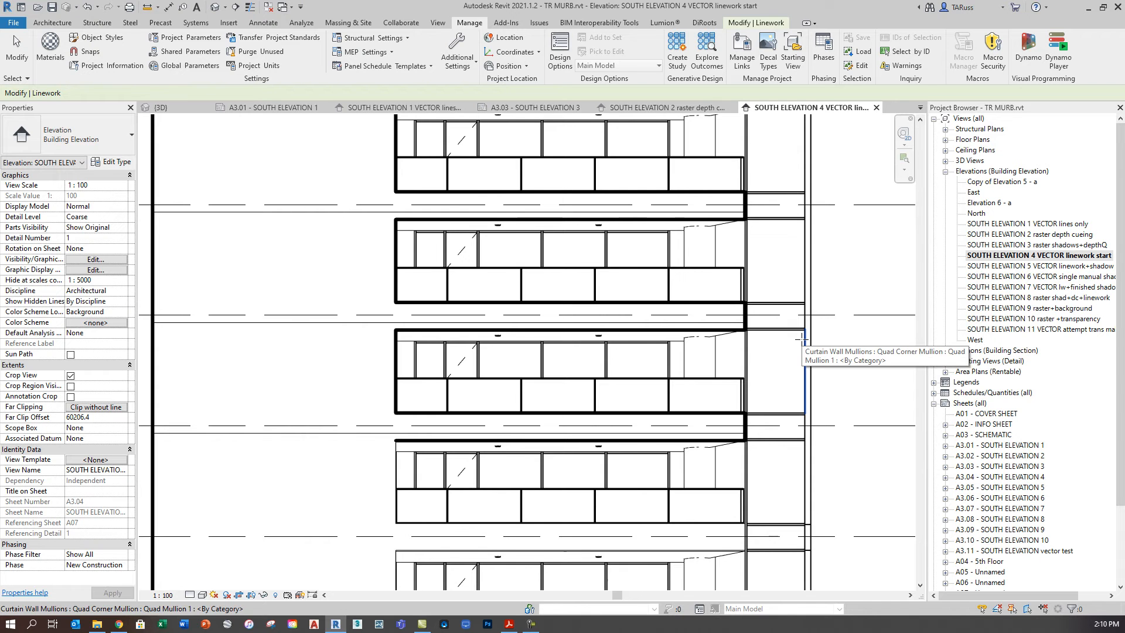
Step: Leave the Linework tool and open the SOUTH ELEVATION 5 VECTOR linework+shadows view
scroll(732, 401, down, 5)
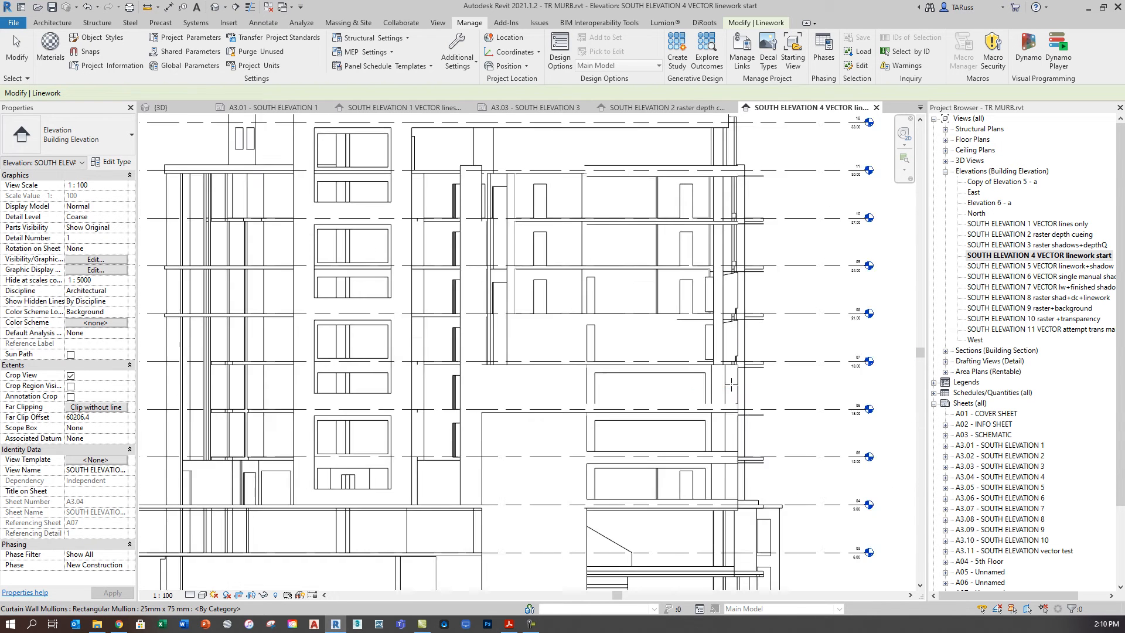
click(18, 57)
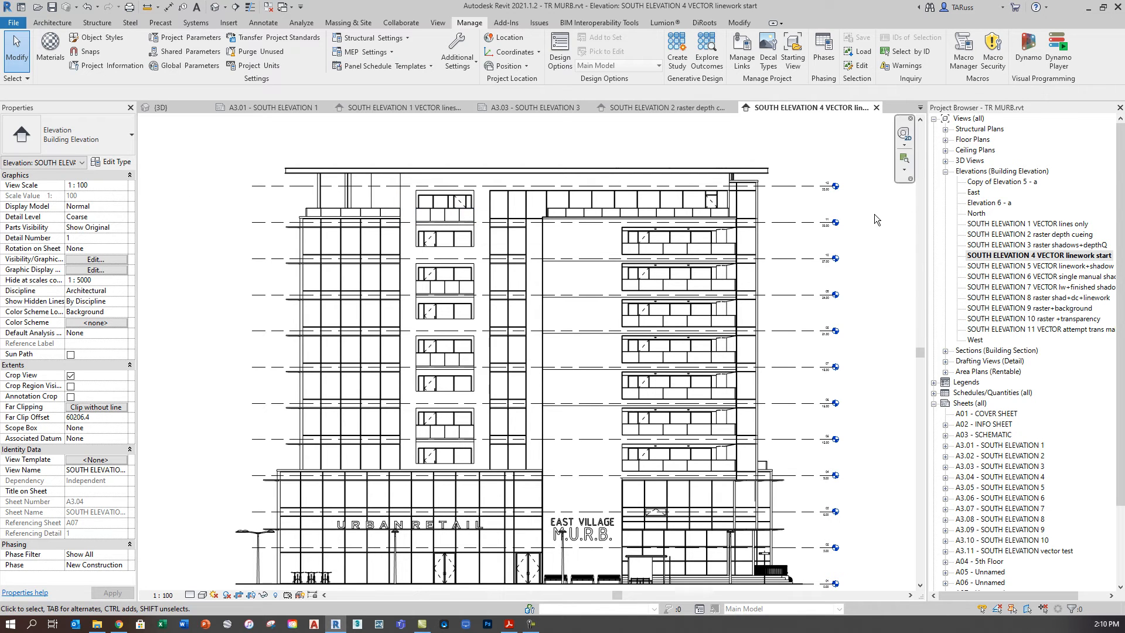
click(1036, 267)
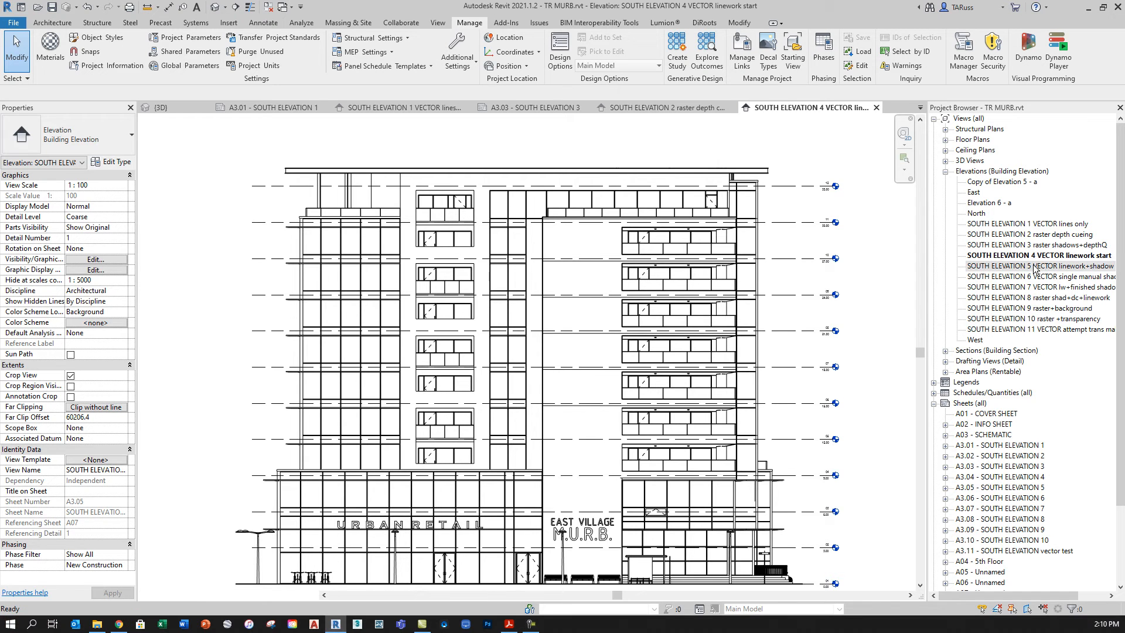
double_click(1035, 267)
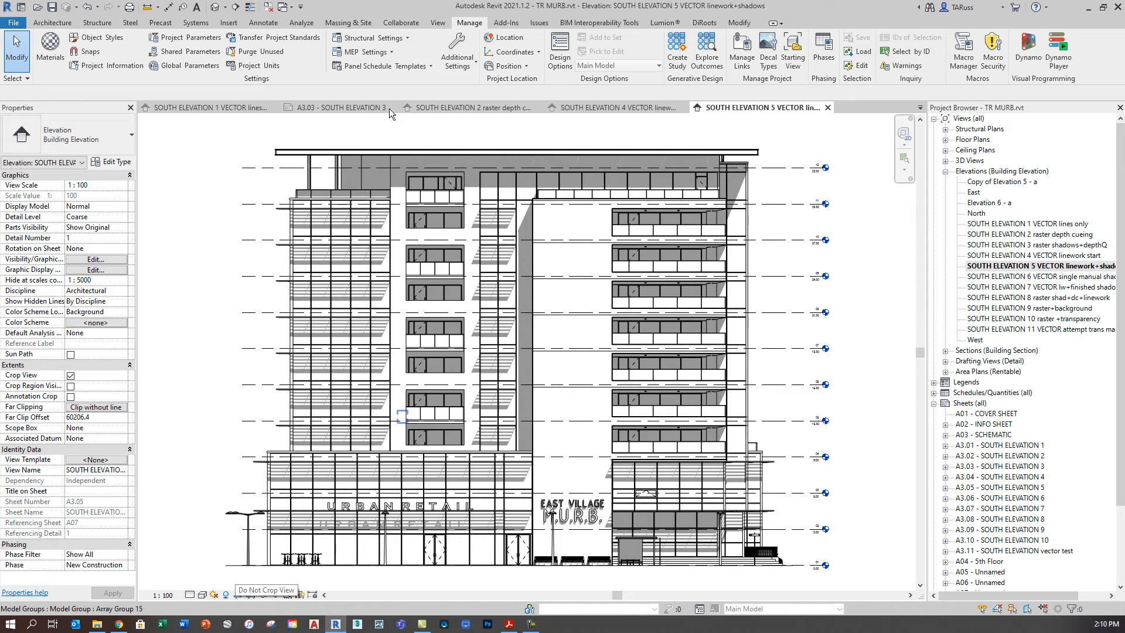
Step: Start a Solid Black filled region and sketch its slanted upper, left vertical and bottom edges along the tall wall shadow beside the balcony block
click(258, 23)
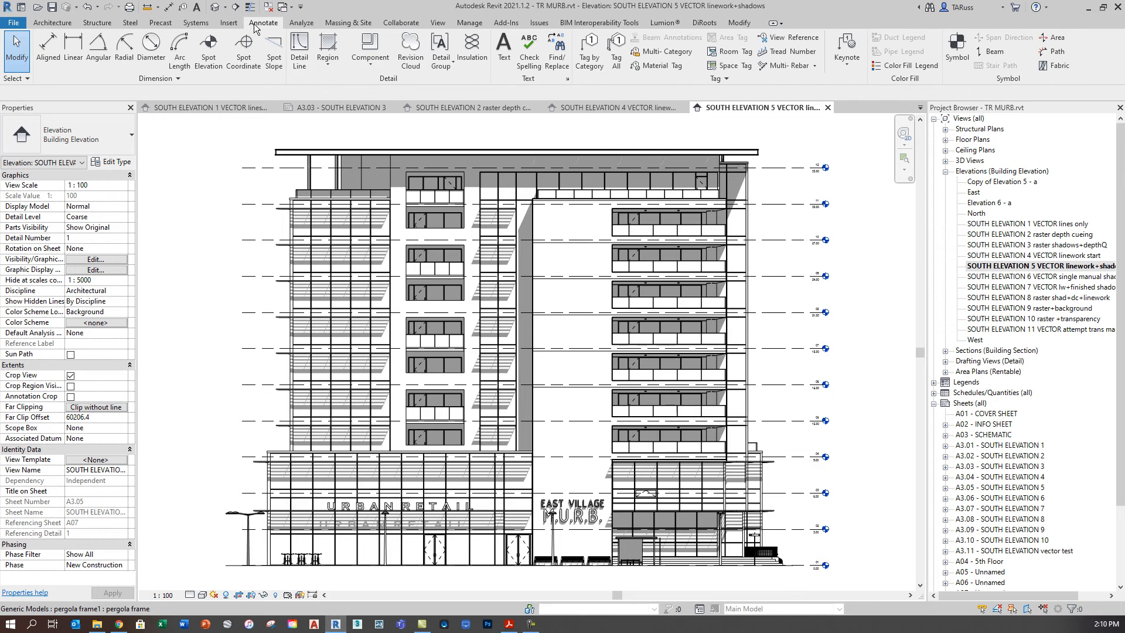
click(327, 64)
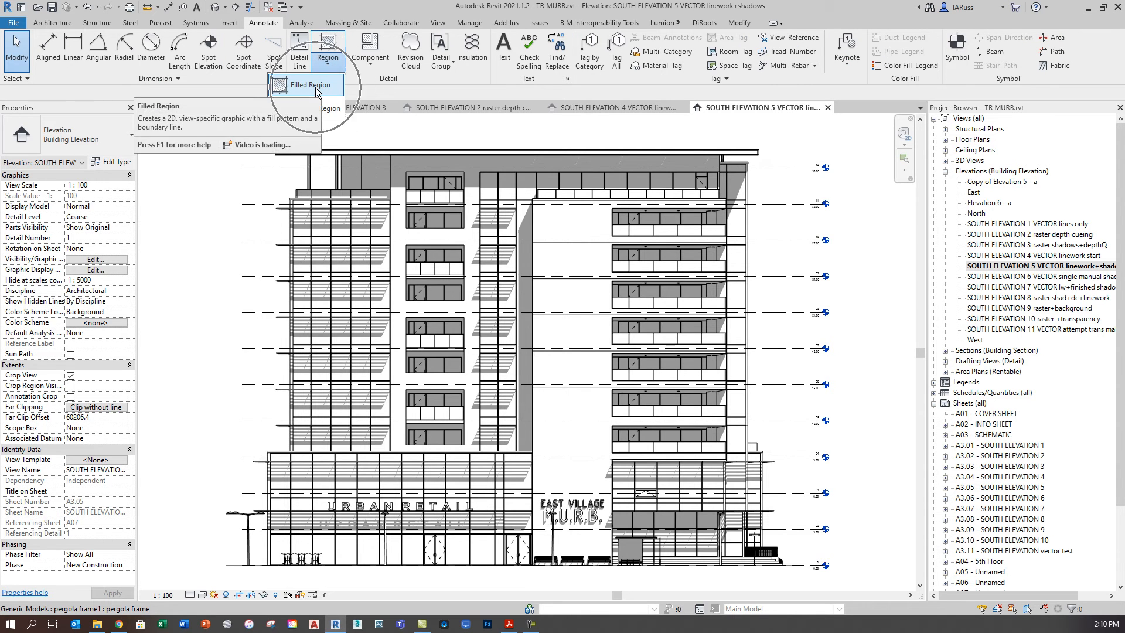
click(315, 87)
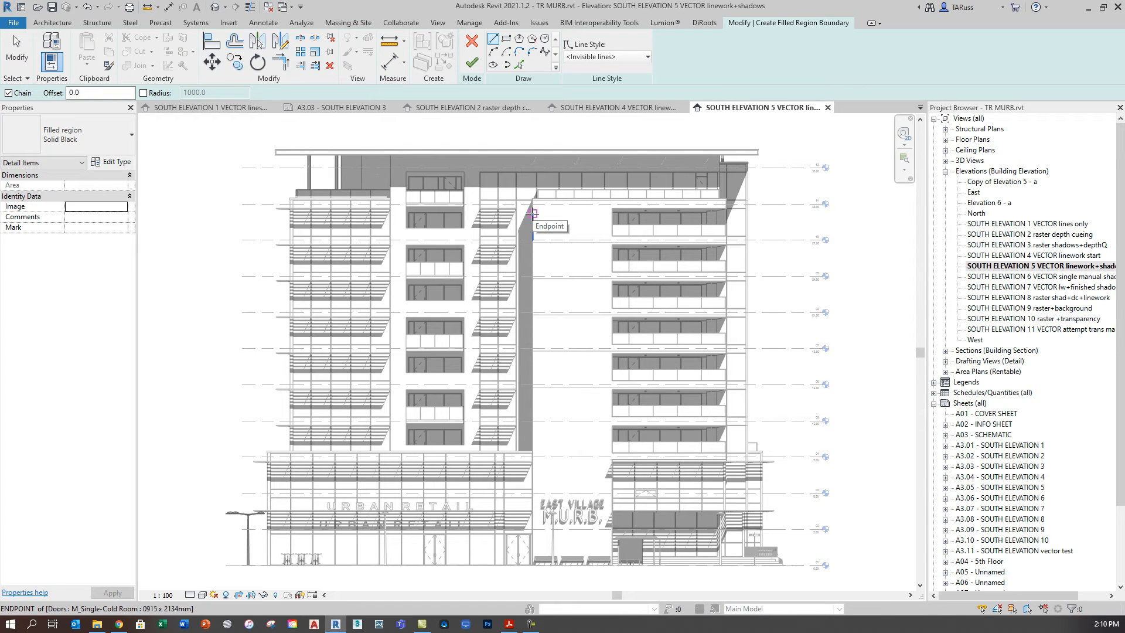
scroll(532, 213, up, 3)
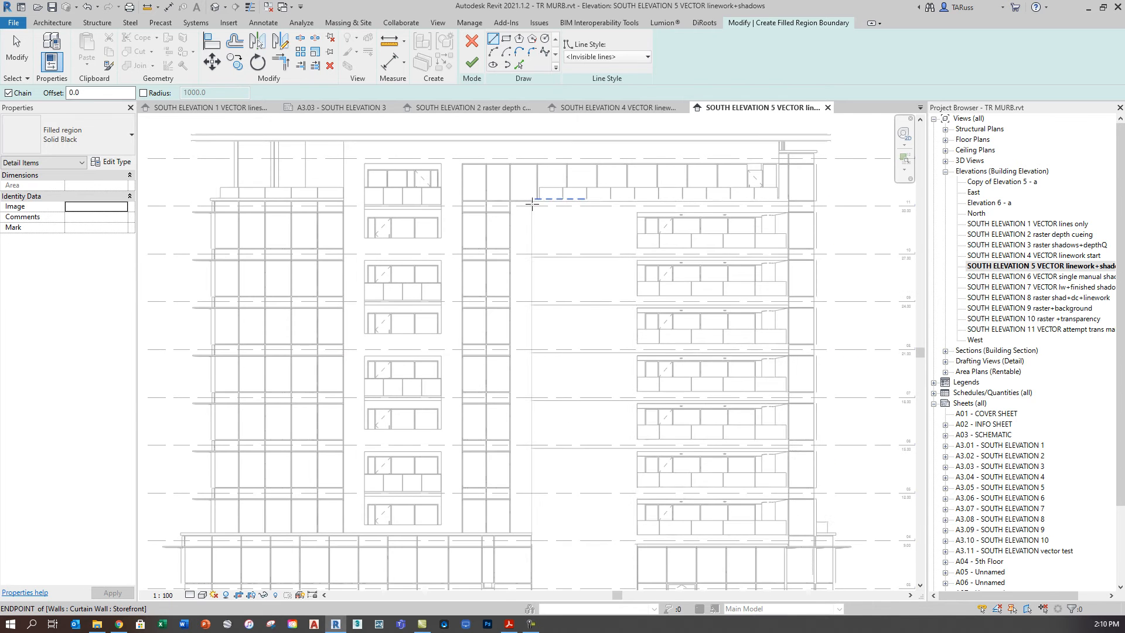
scroll(536, 203, up, 4)
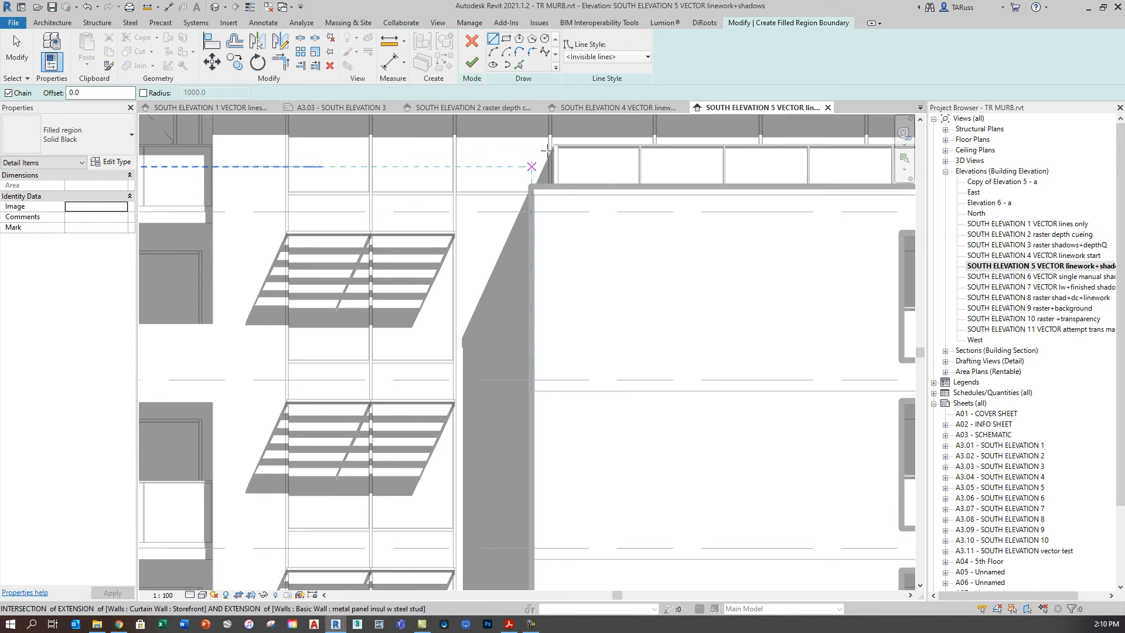
click(531, 186)
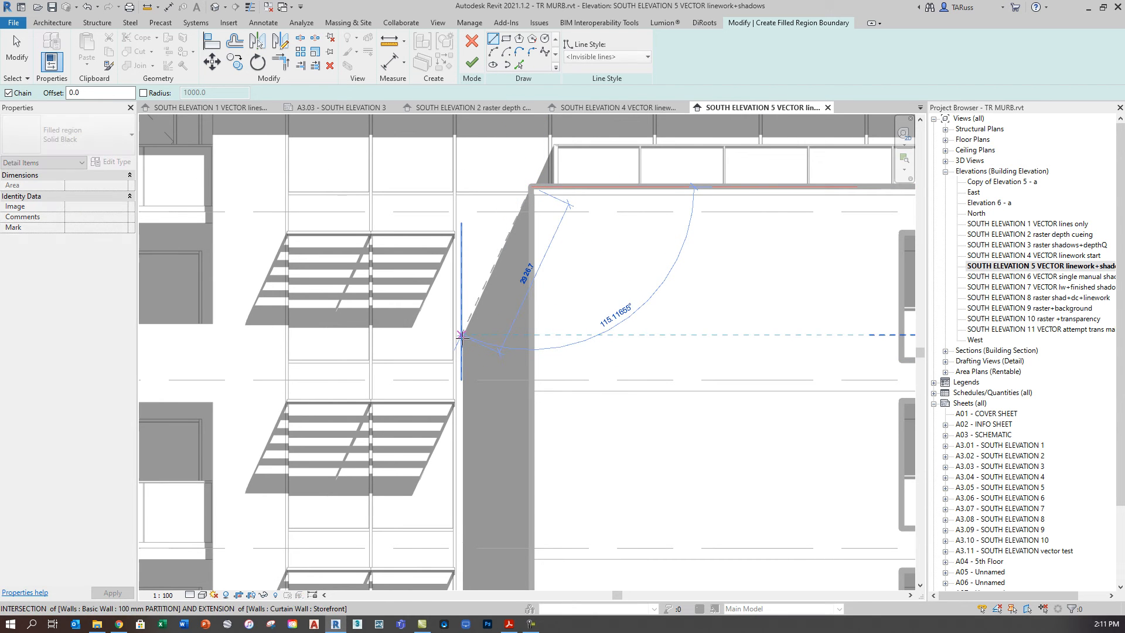
scroll(476, 264, down, 5)
middle_drag(512, 407, 565, 209)
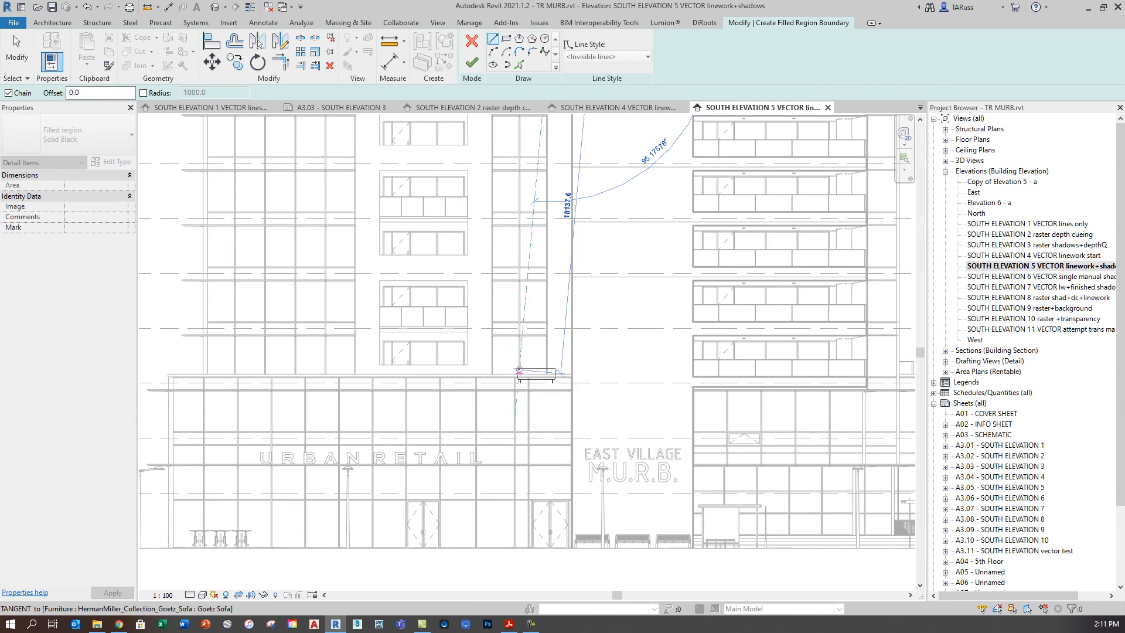
scroll(572, 358, up, 5)
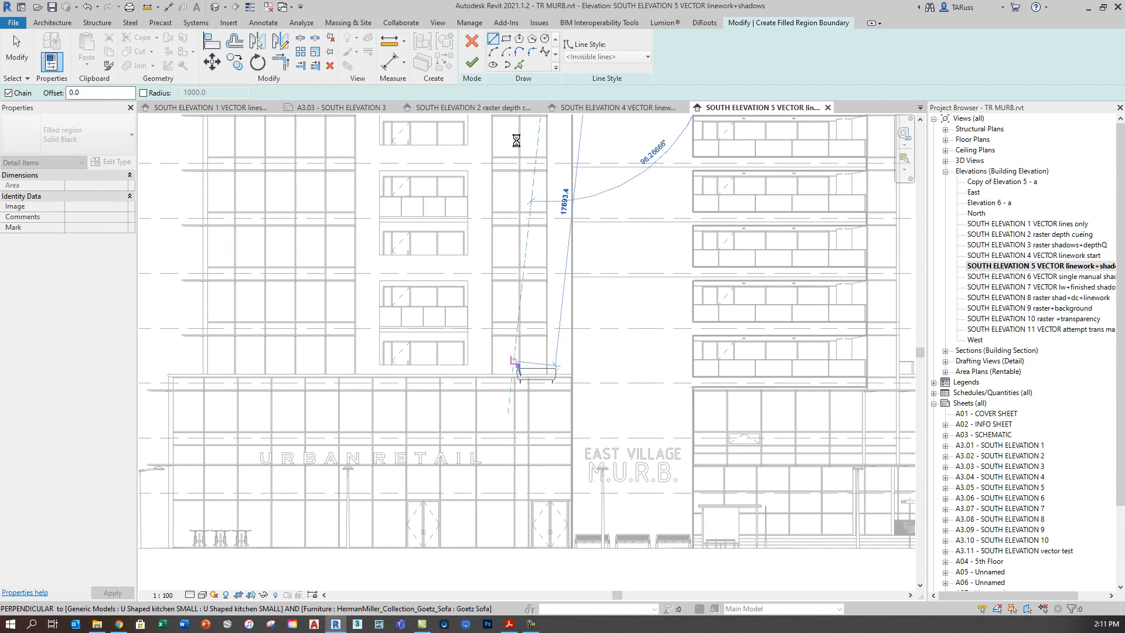
scroll(541, 345, up, 1)
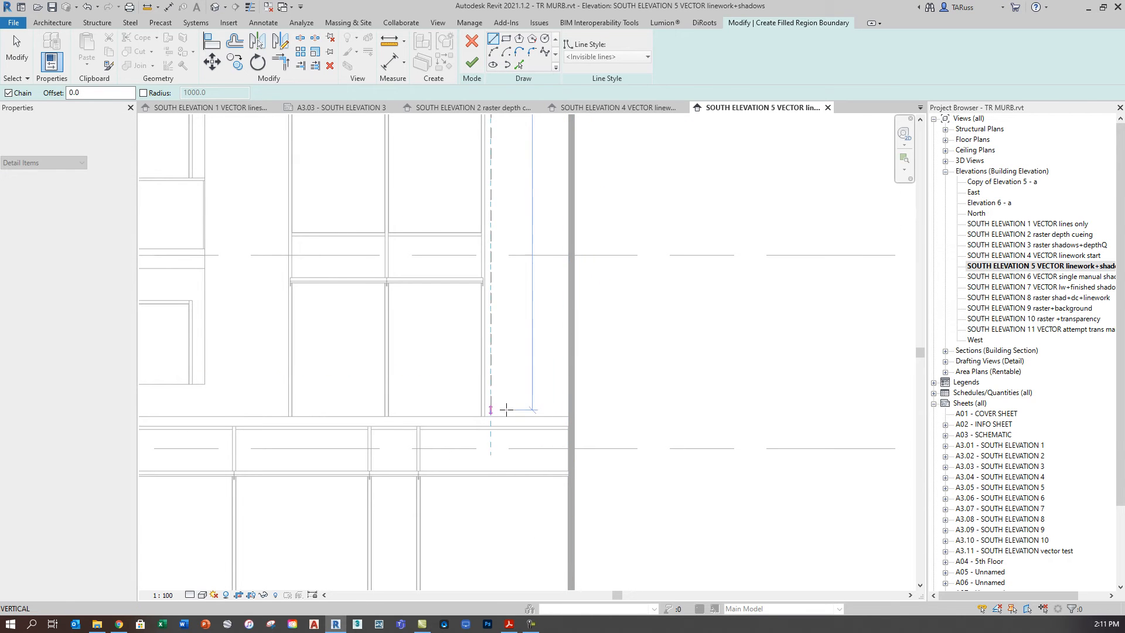
click(490, 416)
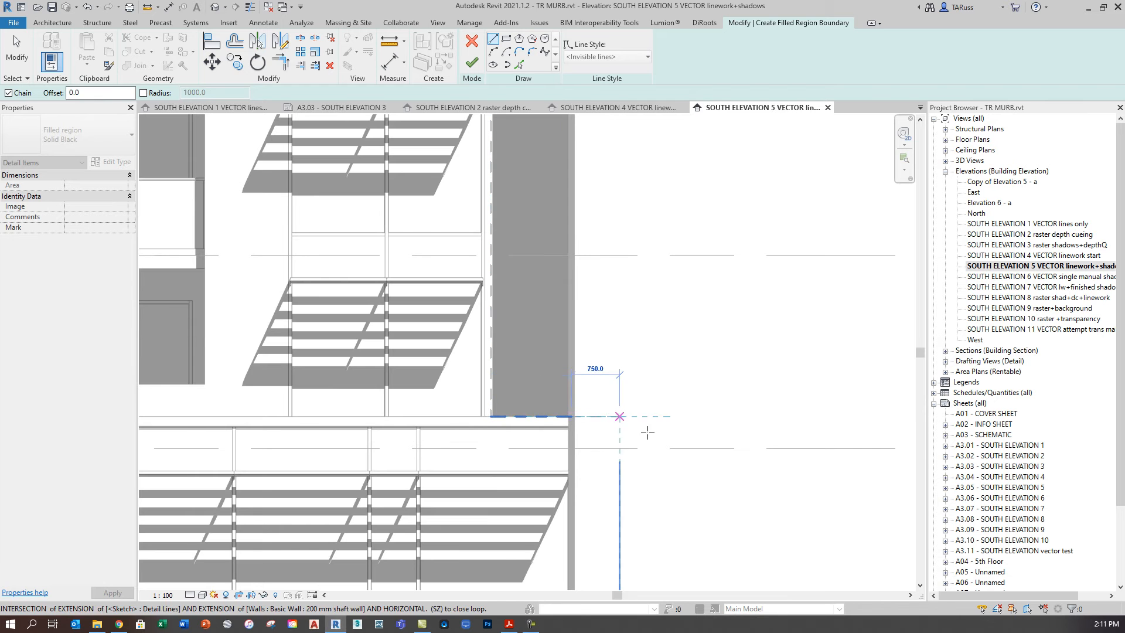
Step: Pick the vertical wall edge beside the shadow as the filled region's right boundary
click(519, 65)
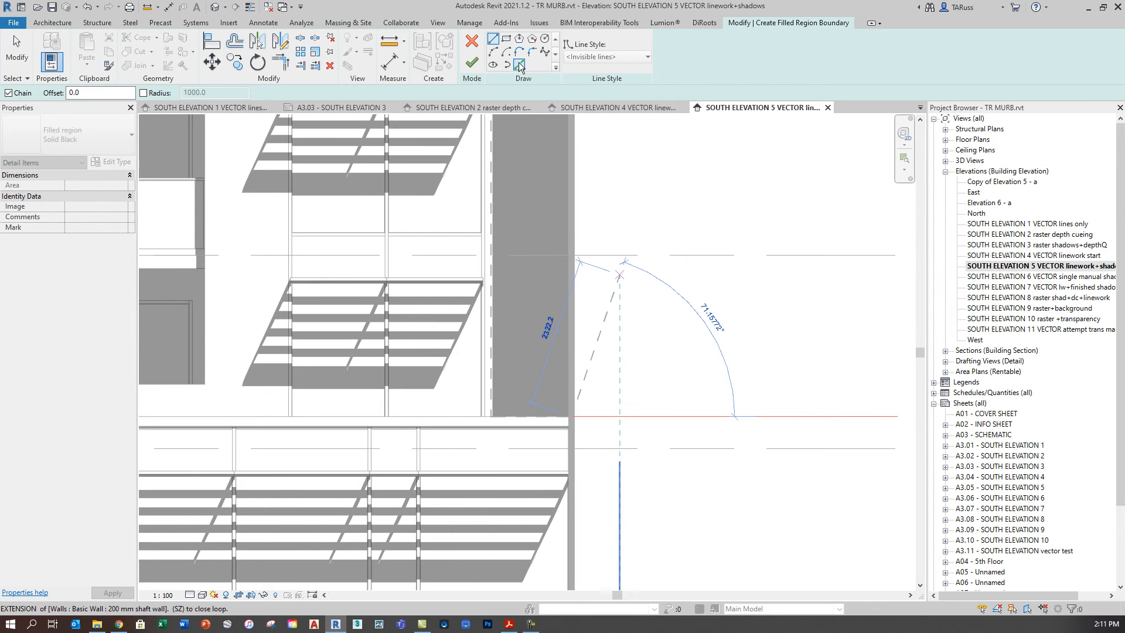
click(572, 230)
click(484, 176)
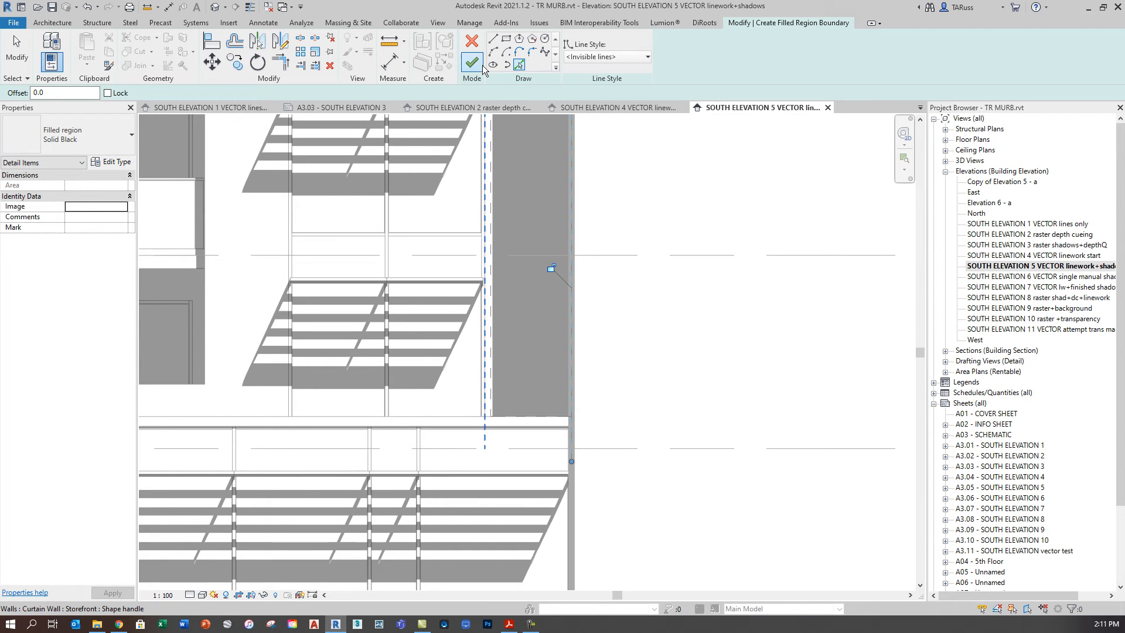
Step: Trim the region's right boundary to a corner with its bottom line and with its slanted upper line
click(280, 62)
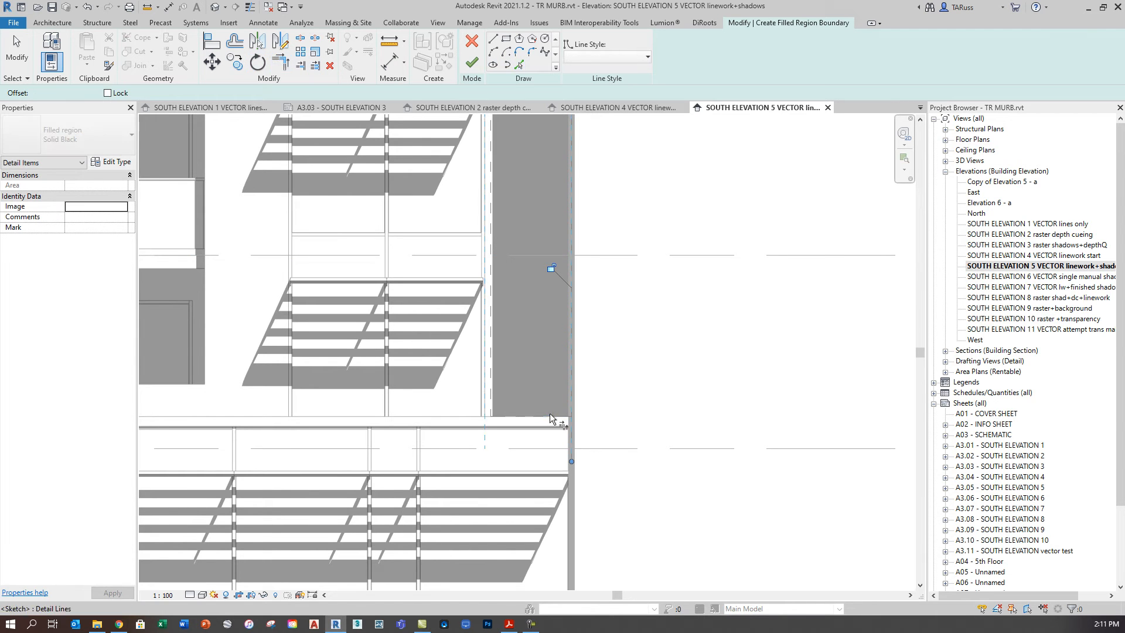
scroll(621, 513, down, 4)
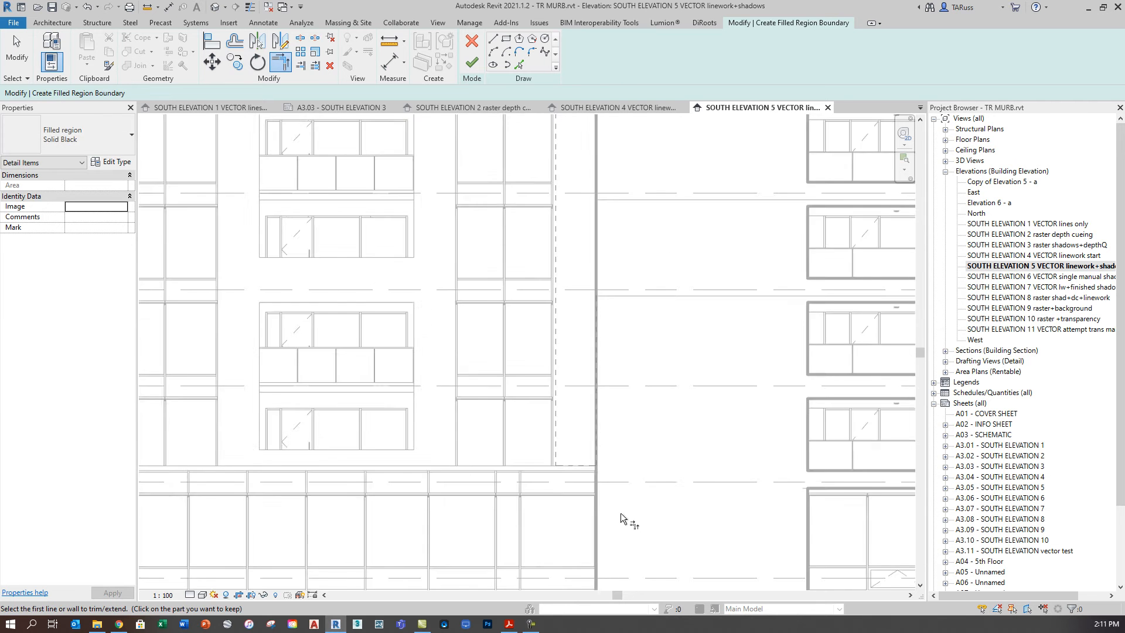
scroll(637, 293, down, 2)
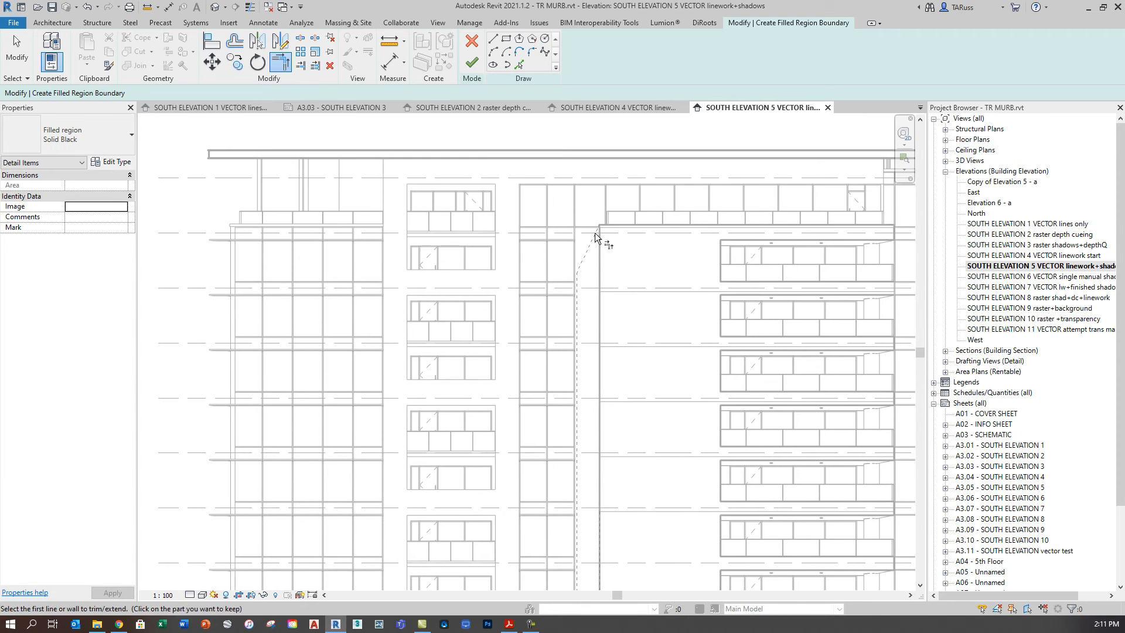
scroll(603, 231, up, 5)
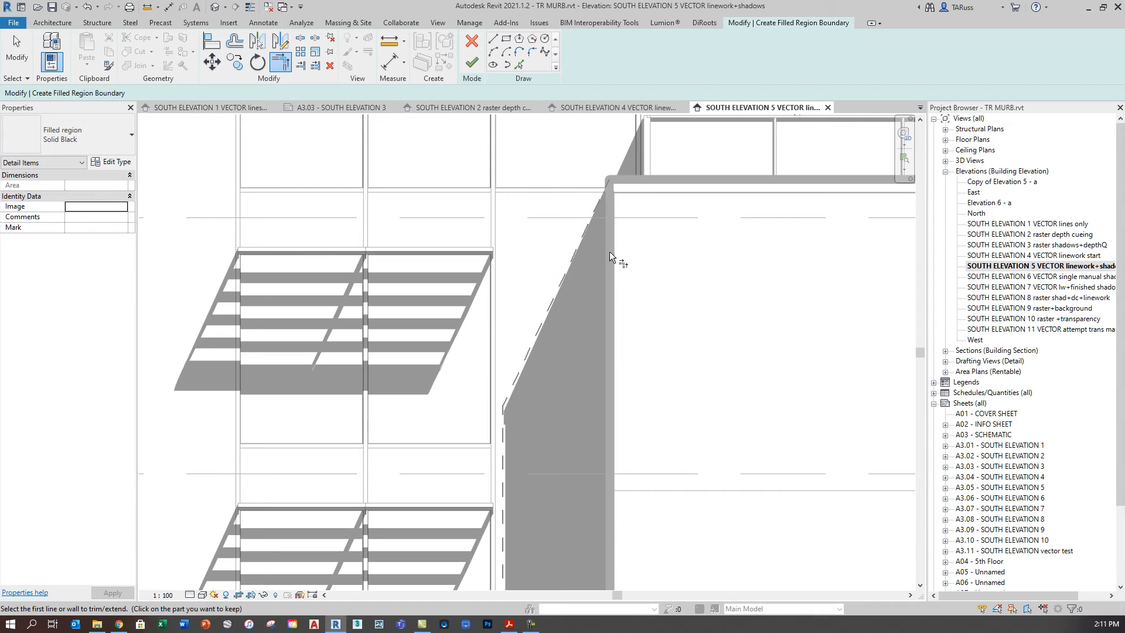
click(596, 171)
scroll(596, 171, down, 3)
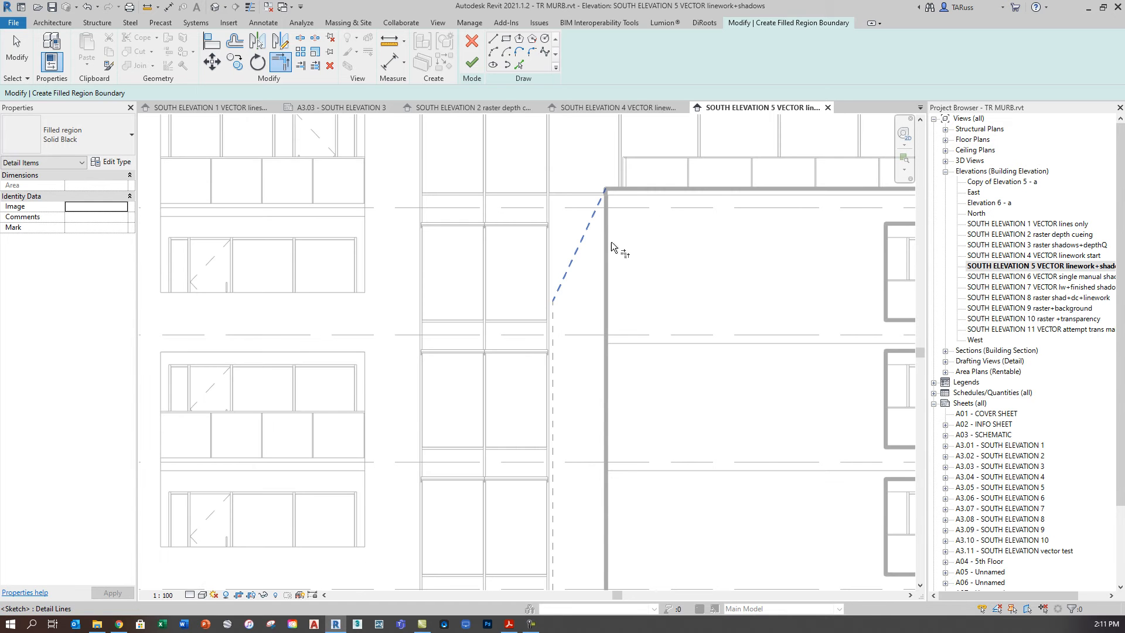
scroll(650, 386, down, 2)
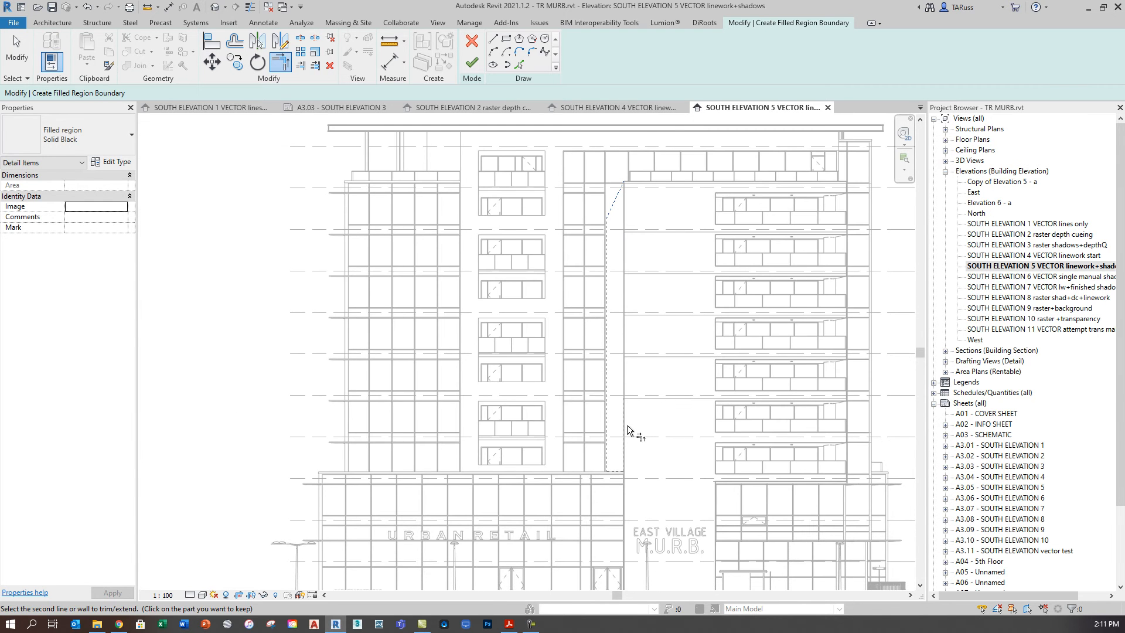
click(624, 458)
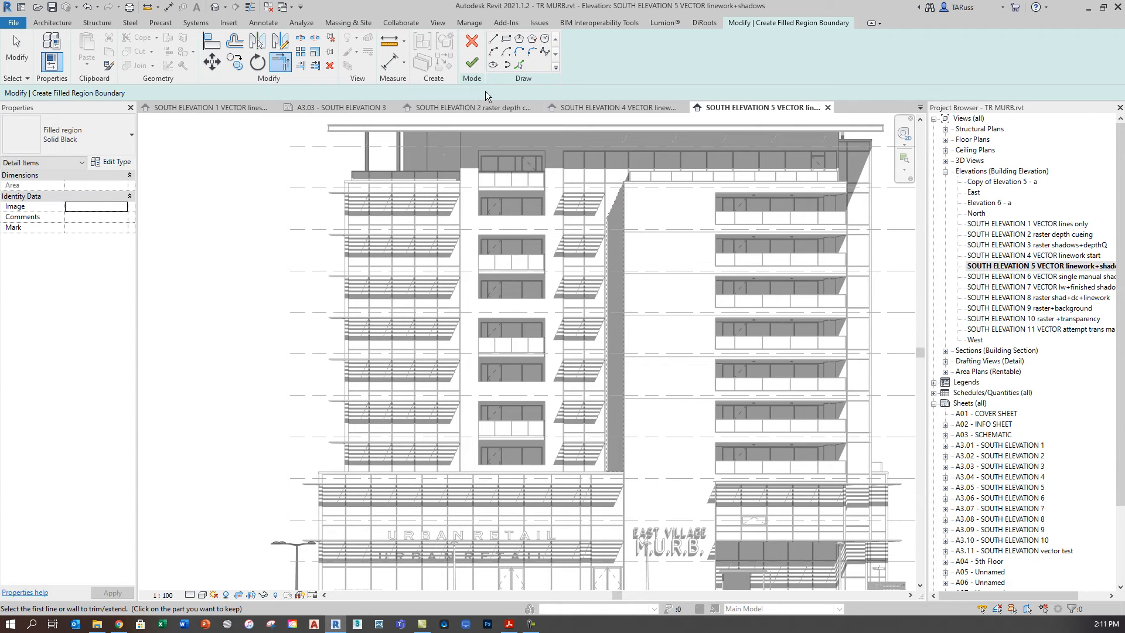
Step: Finish the filled region over the wall shadow, dismiss the save reminder without saving, and deselect the region
click(472, 66)
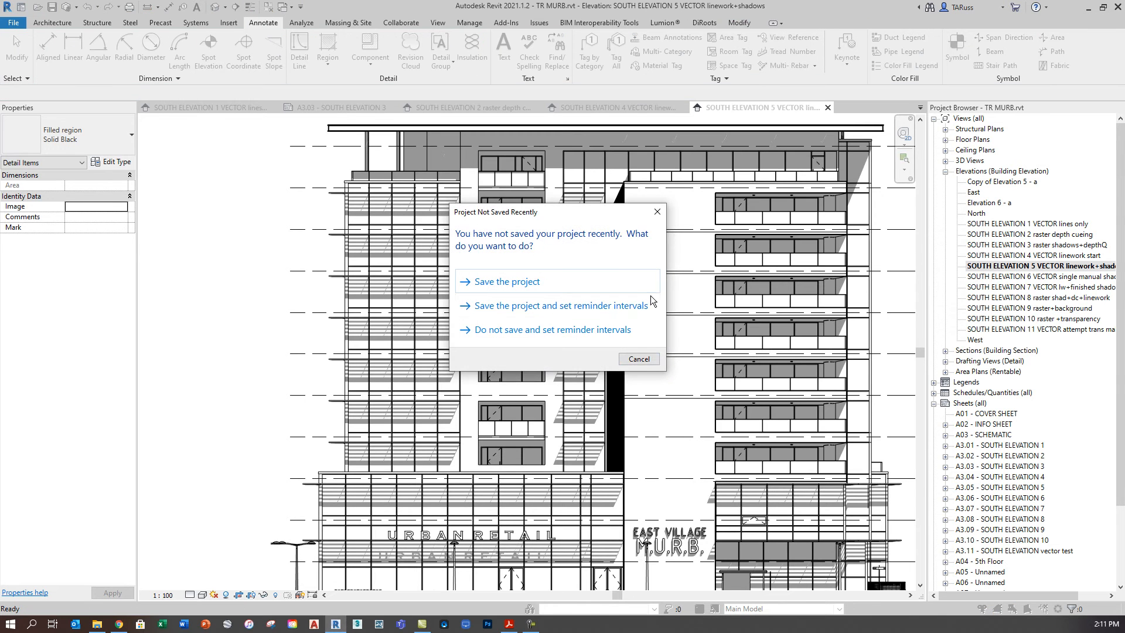
click(639, 358)
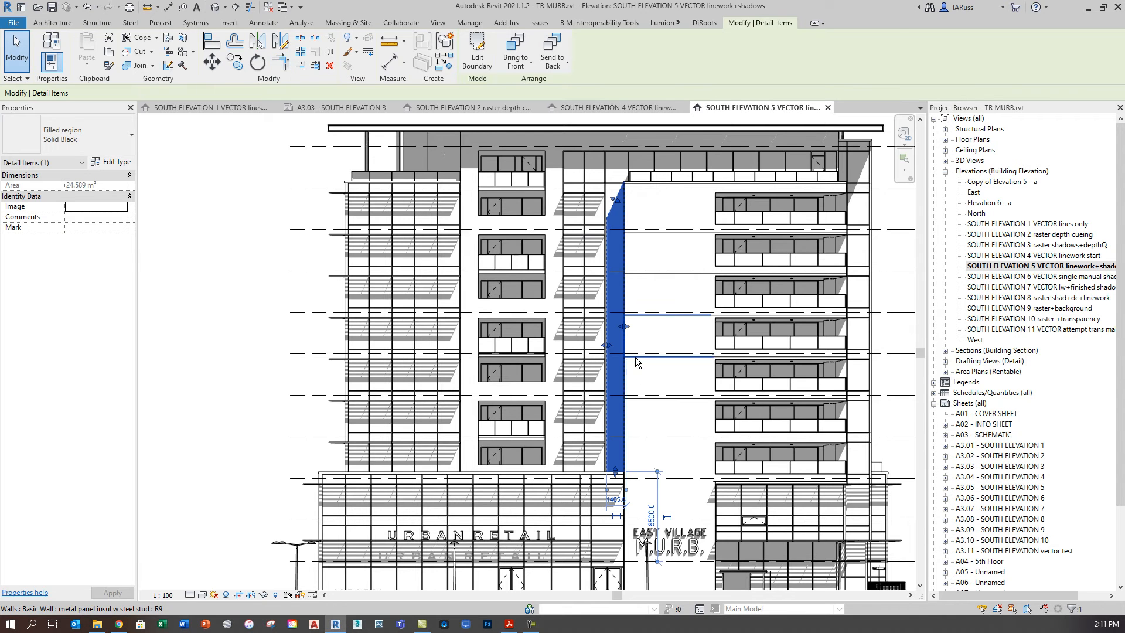
click(234, 316)
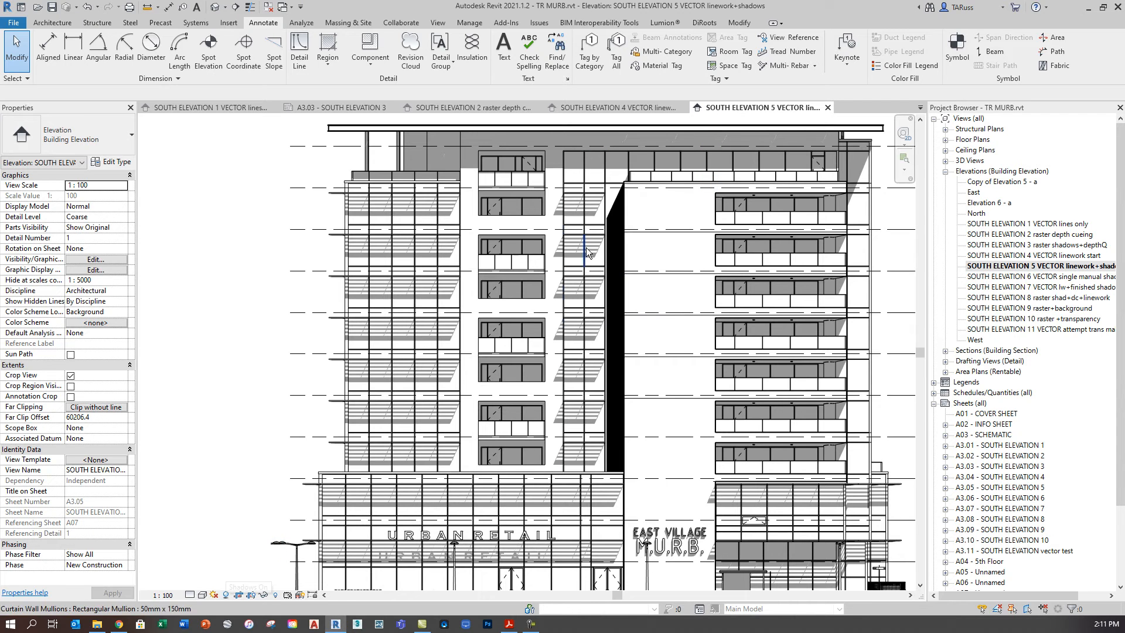
Step: Turn off the elevation's shadows and override the wall shadow's filled region in this view to a surface transparency of 60
click(236, 595)
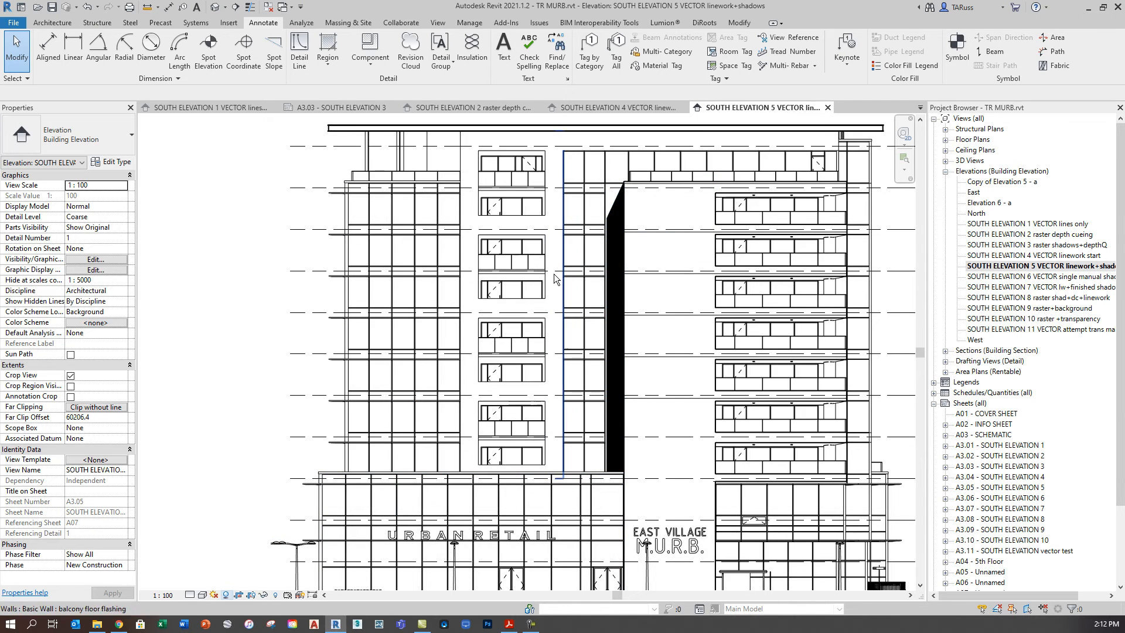
click(616, 204)
right_click(617, 205)
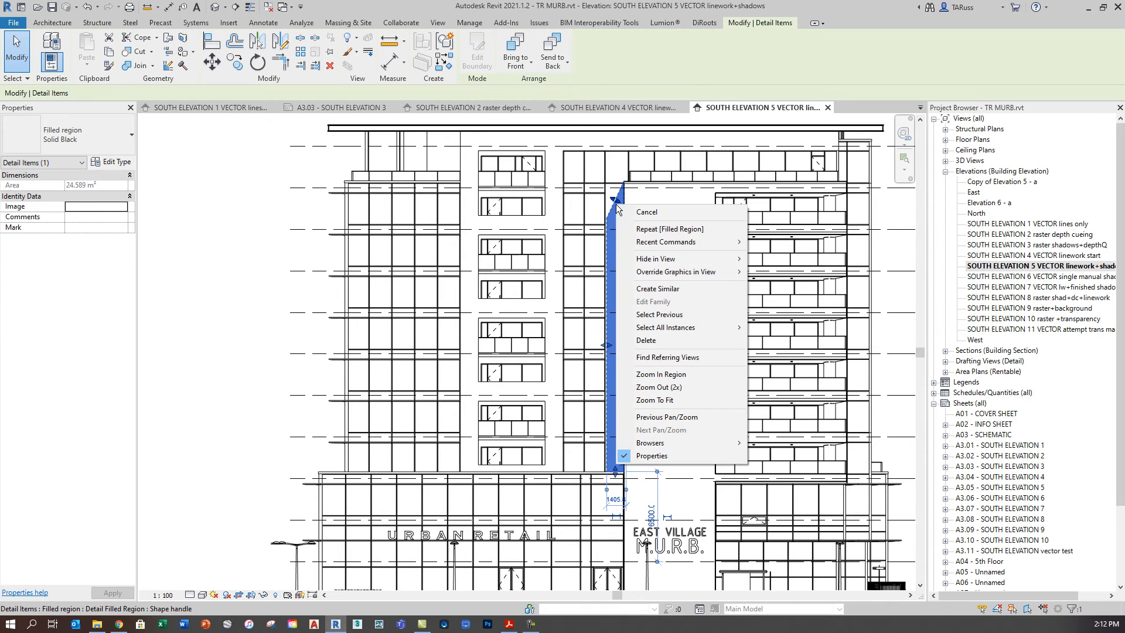
mouse_move(706, 274)
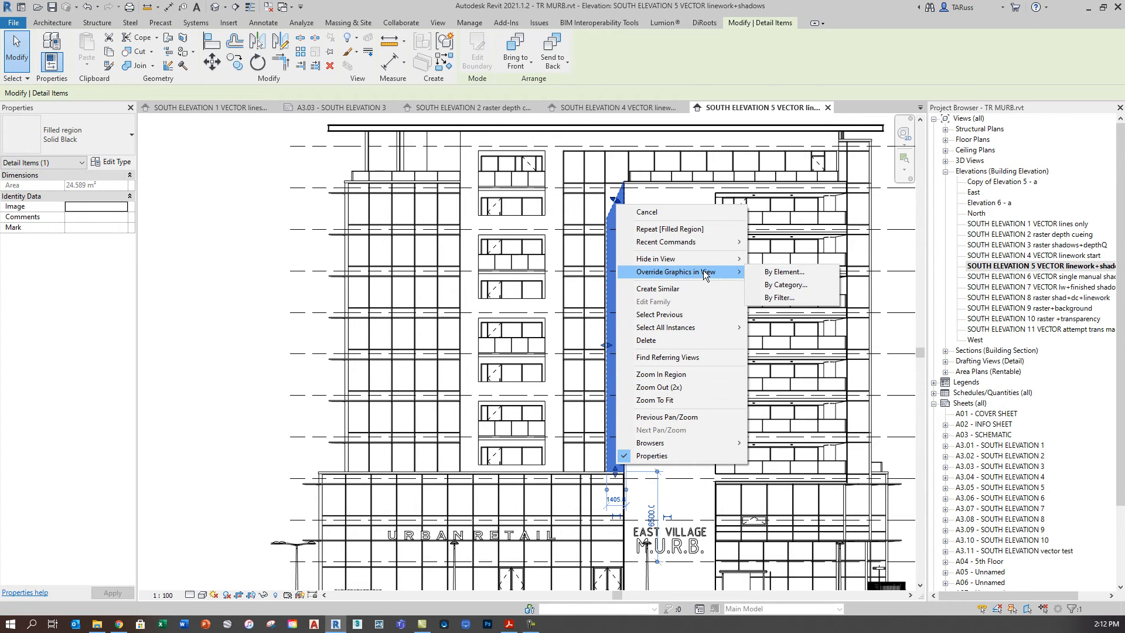
click(791, 274)
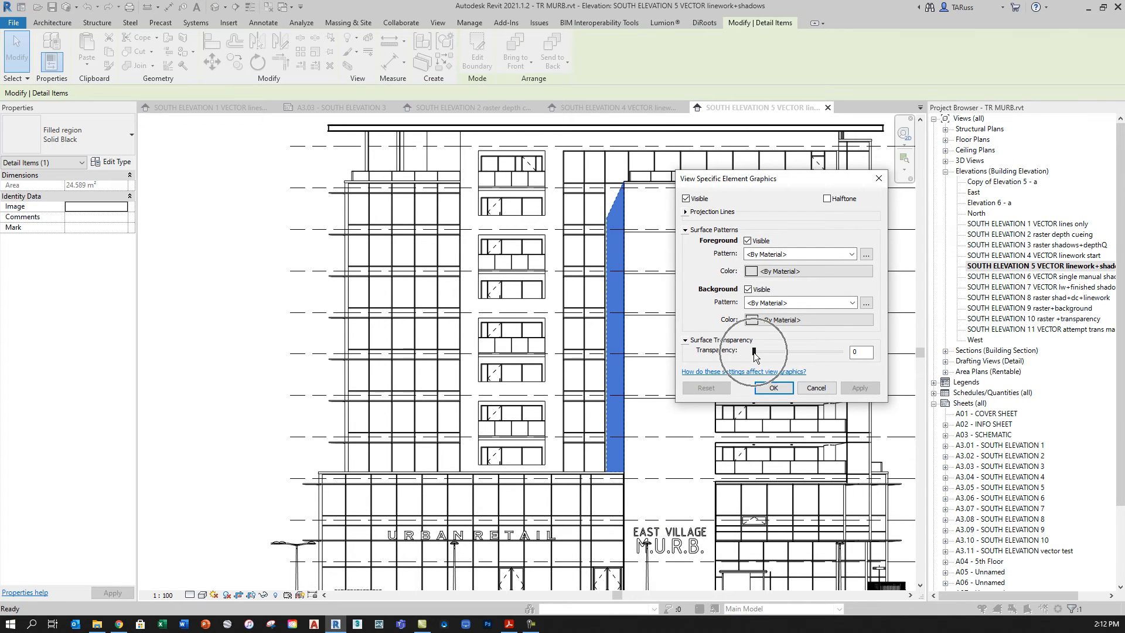
drag(754, 352, 806, 351)
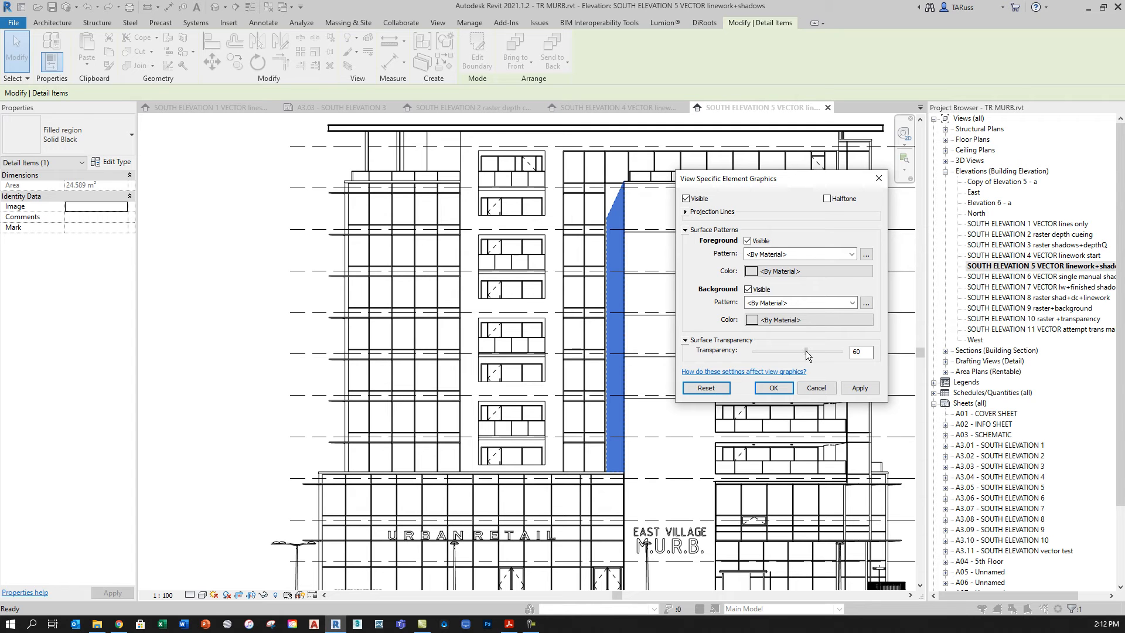
click(860, 388)
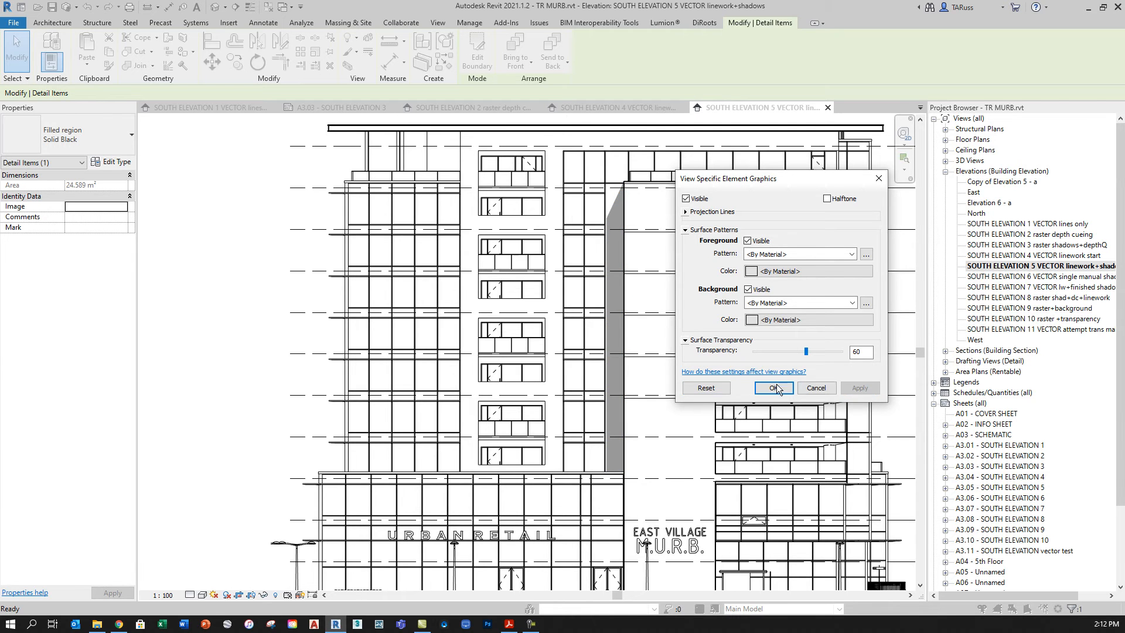
click(802, 388)
click(270, 282)
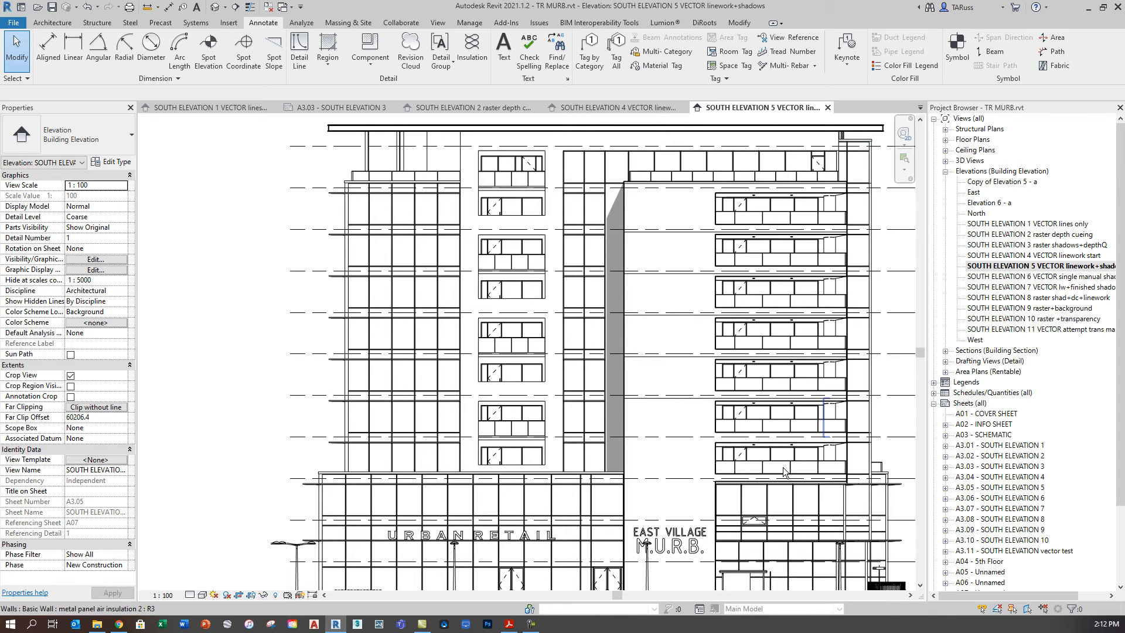
Step: Switch to the elevation tests PDF in Acrobat, go to page 5 and examine its heavy profile lines around the wall and balconies
click(509, 625)
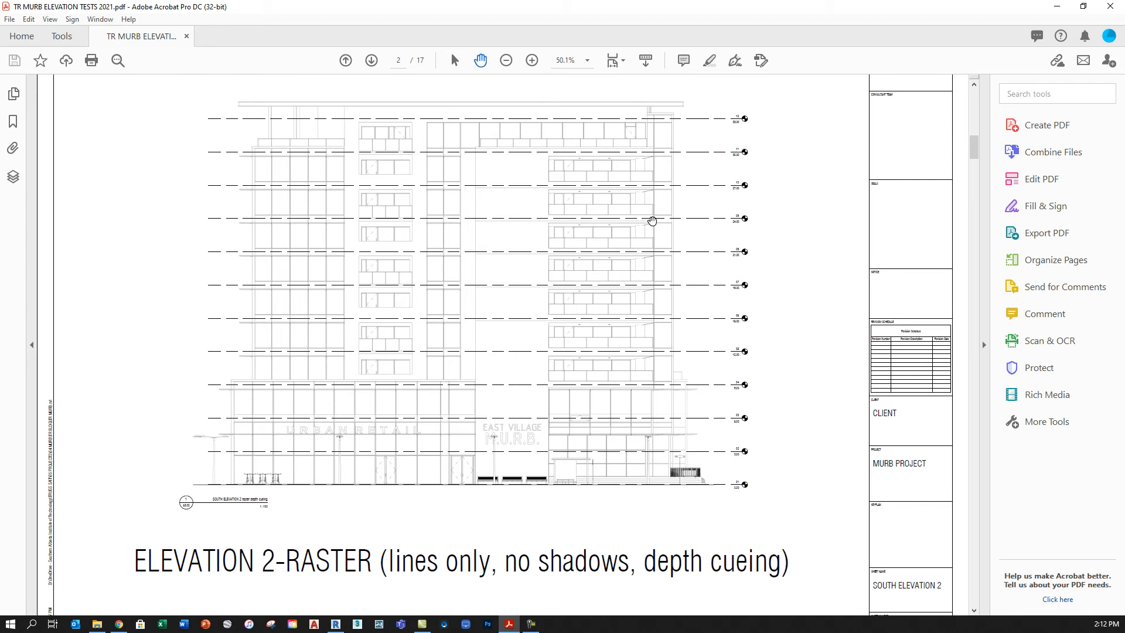
click(373, 61)
click(371, 60)
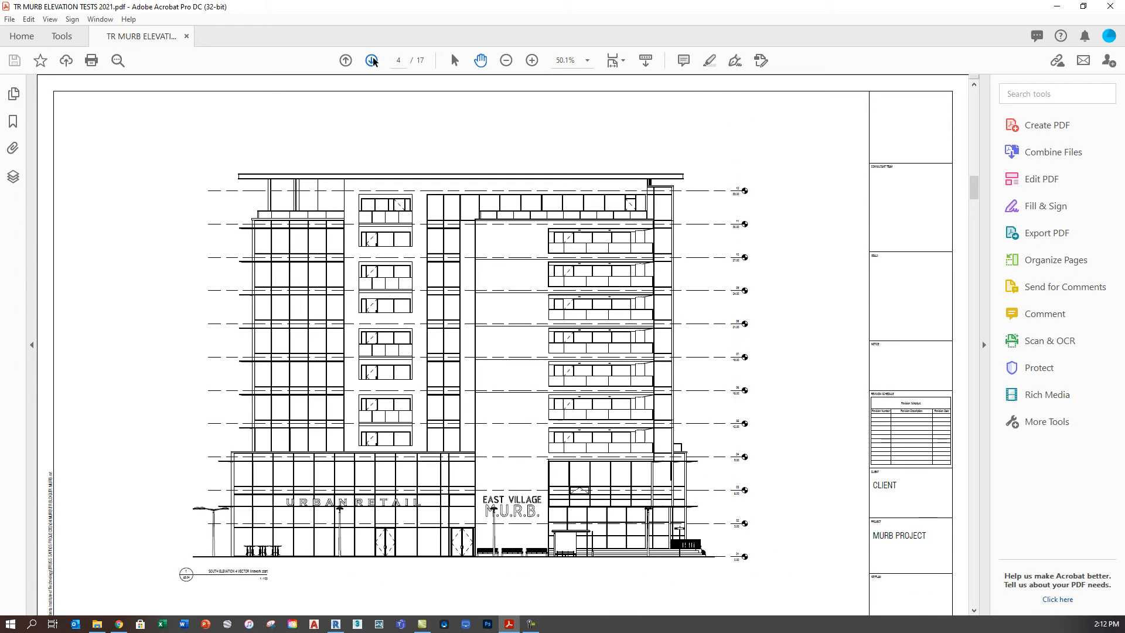
click(371, 60)
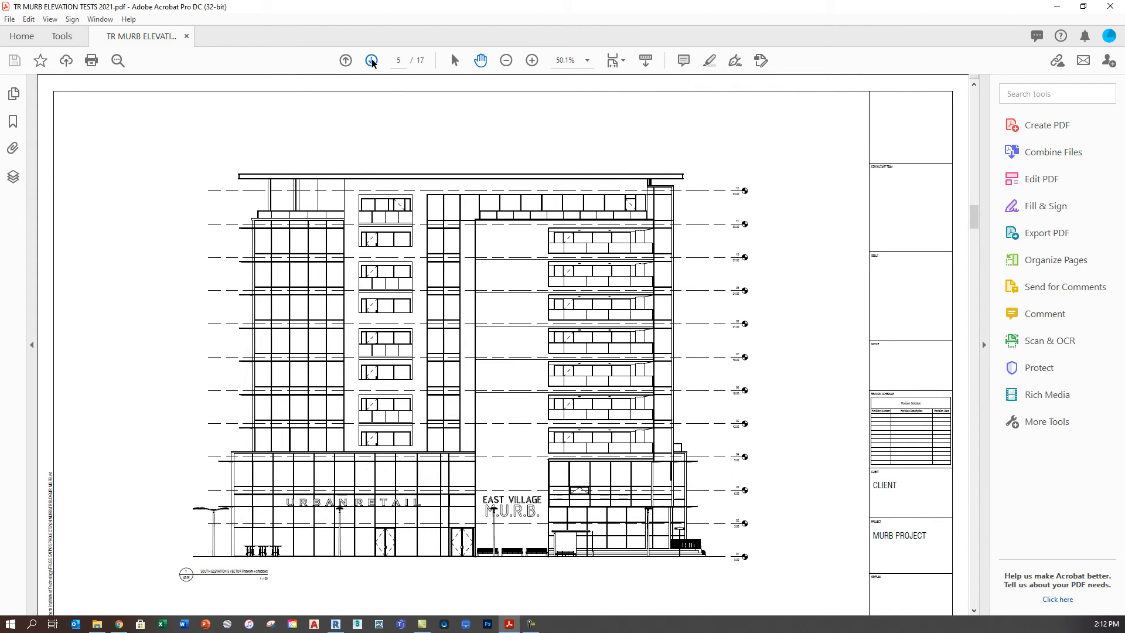
ctrl+scroll(470, 231, up, 6)
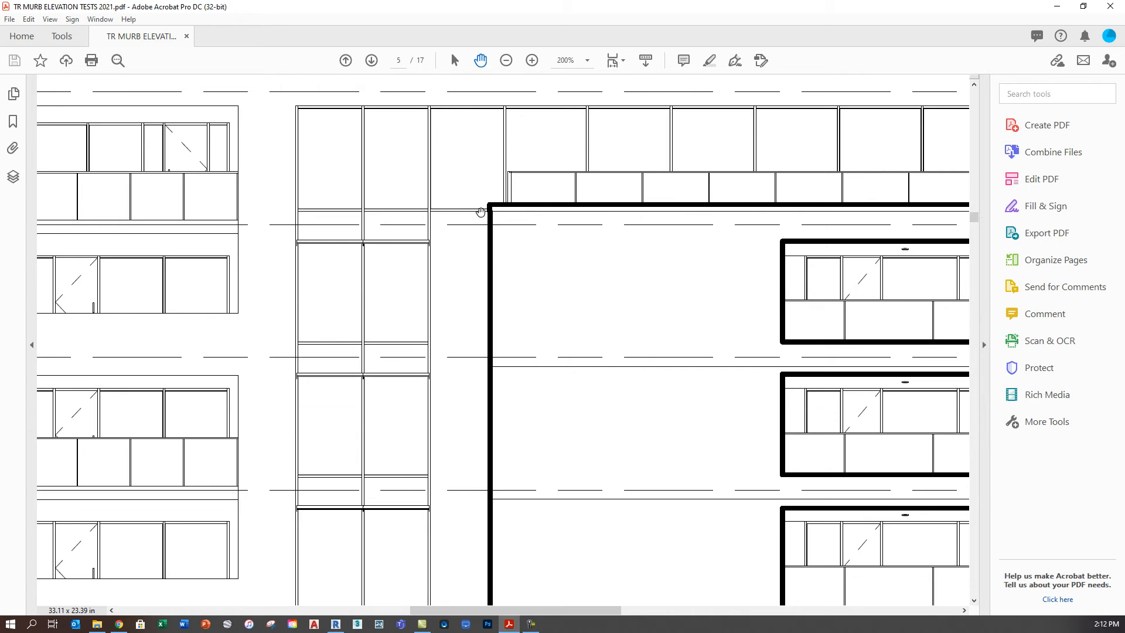
ctrl+scroll(491, 262, up, 5)
ctrl+scroll(491, 262, down, 9)
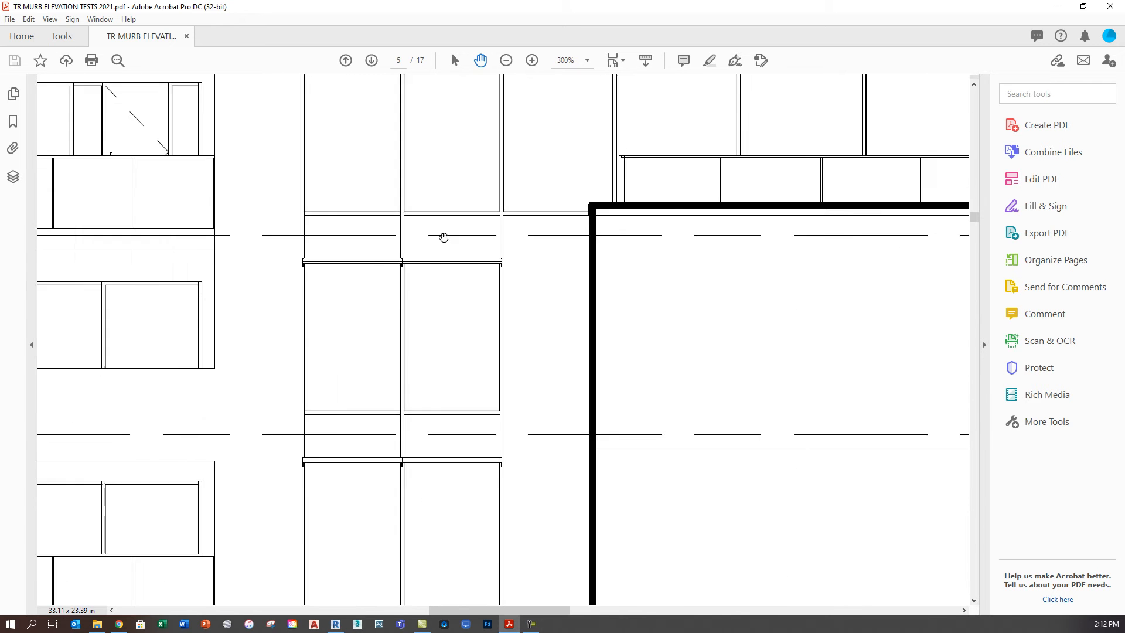
Step: Examine the manual wall shadow on page 6 of the PDF up close and compare the page with page 5
click(372, 60)
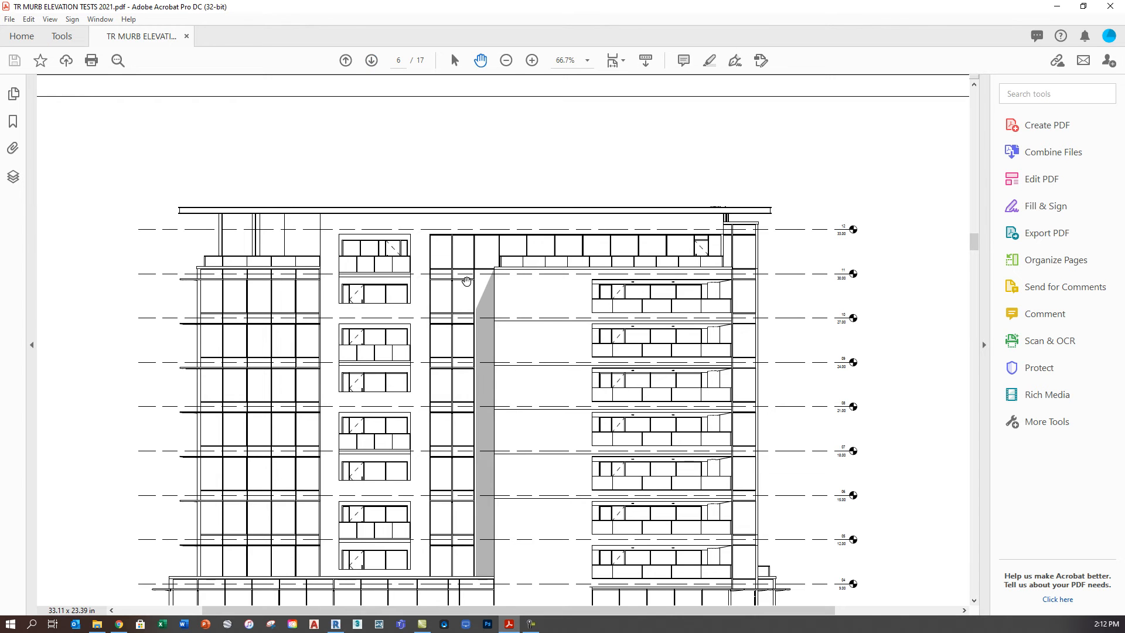
ctrl+scroll(469, 288, up, 9)
ctrl+scroll(512, 235, down, 5)
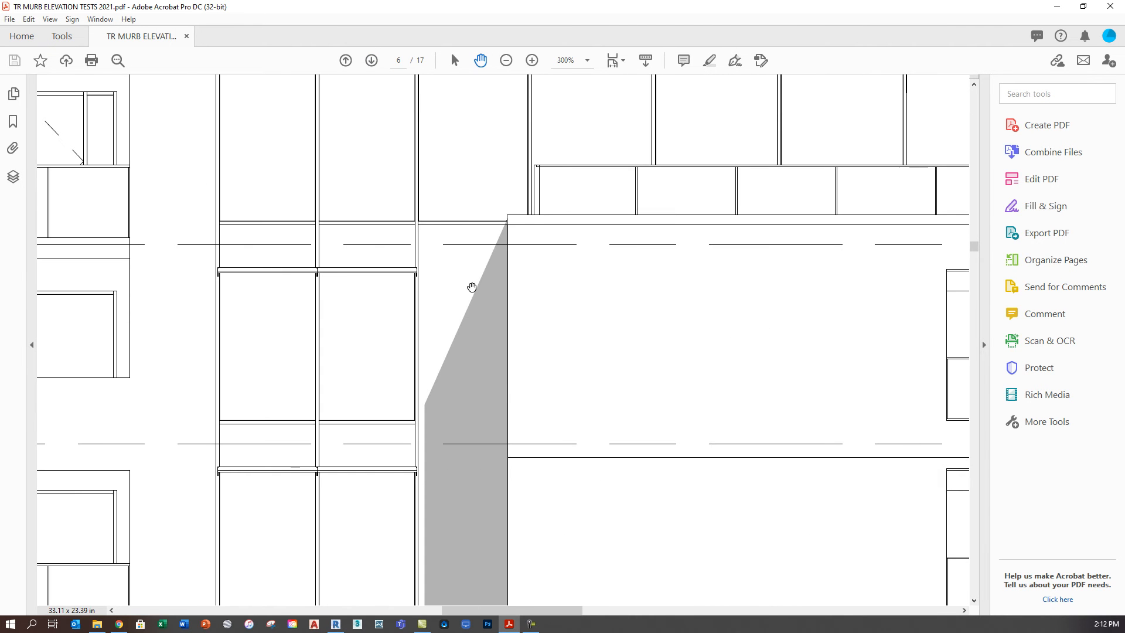
ctrl+scroll(554, 241, down, 3)
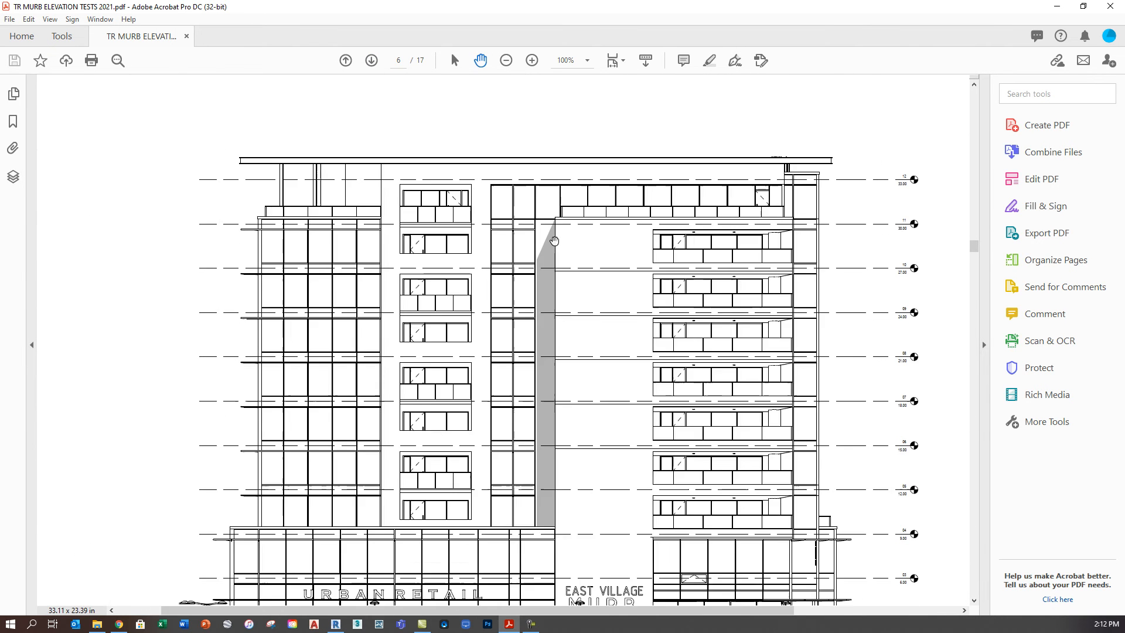
ctrl+scroll(537, 281, down, 2)
ctrl+scroll(490, 287, up, 1)
click(345, 60)
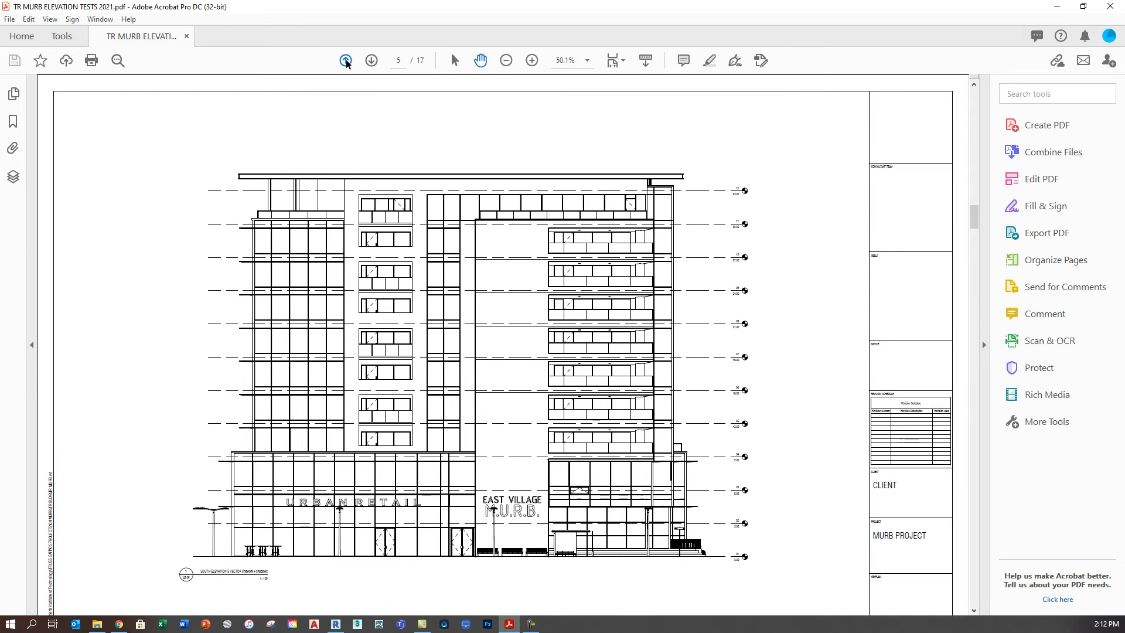
click(371, 61)
click(345, 60)
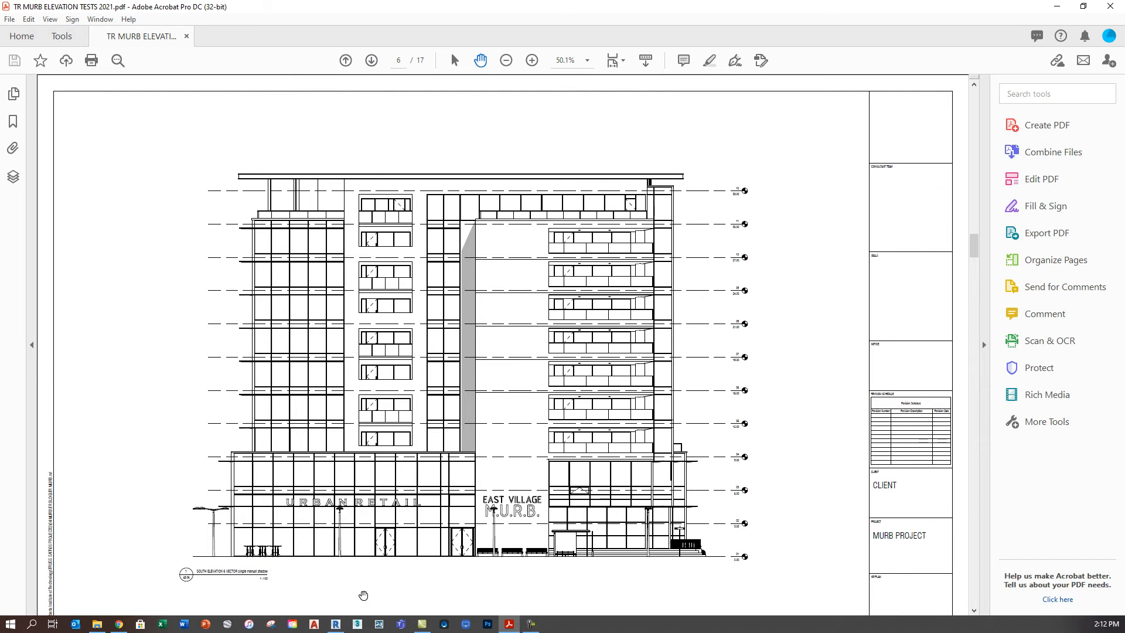
Step: Switch back to Revit and open the SOUTH ELEVATION 6 and SOUTH ELEVATION 7 vector elevation views in turn
click(335, 623)
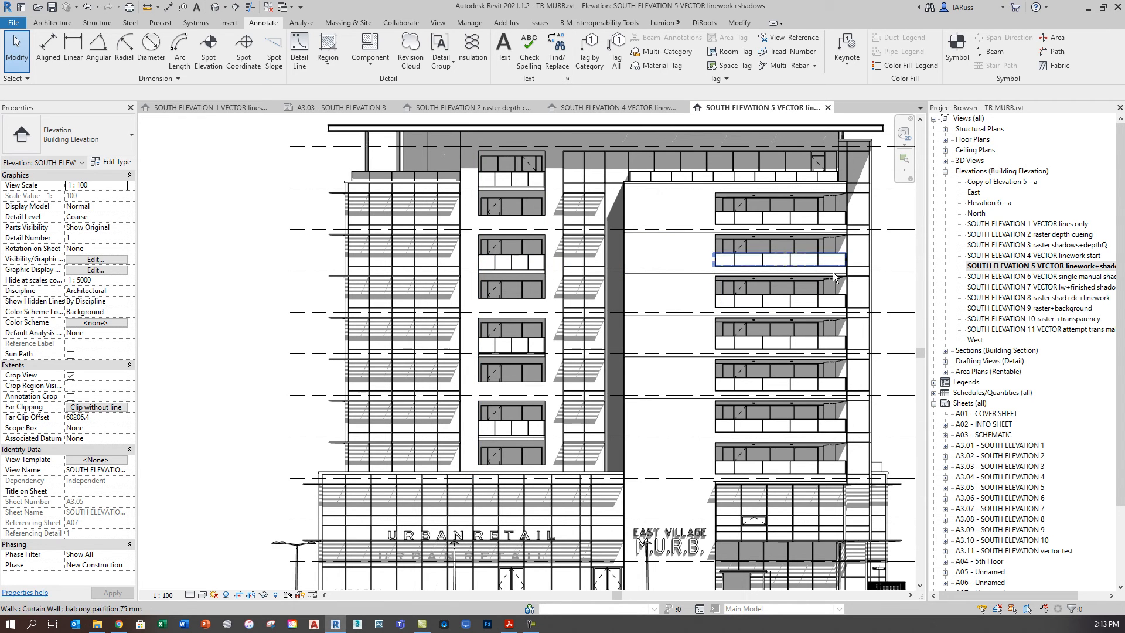
double_click(1035, 282)
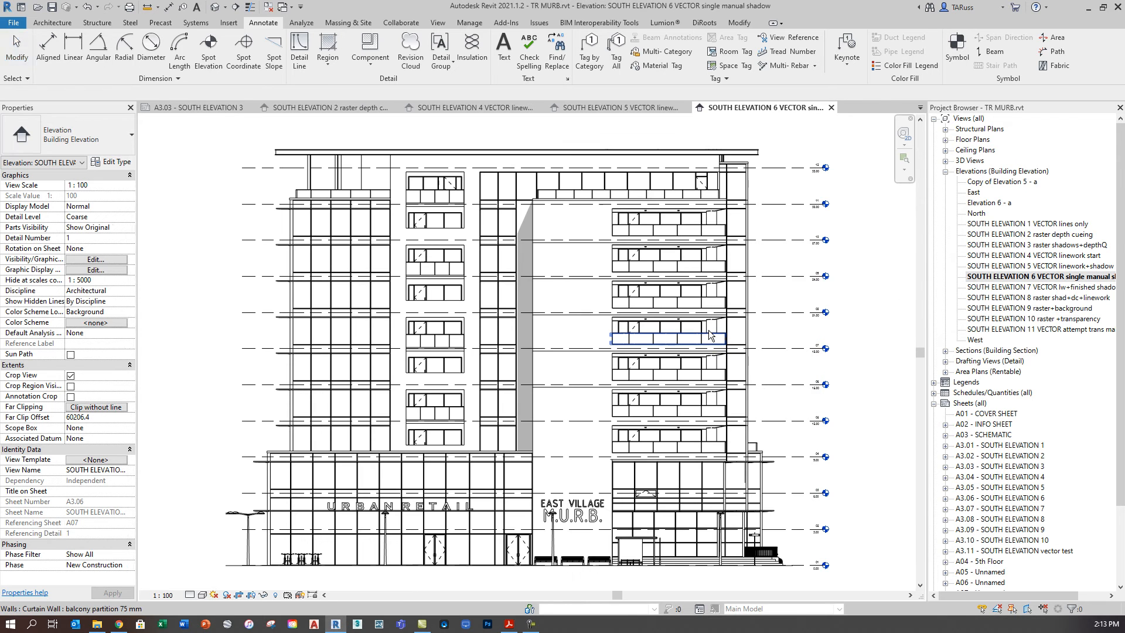
double_click(1016, 287)
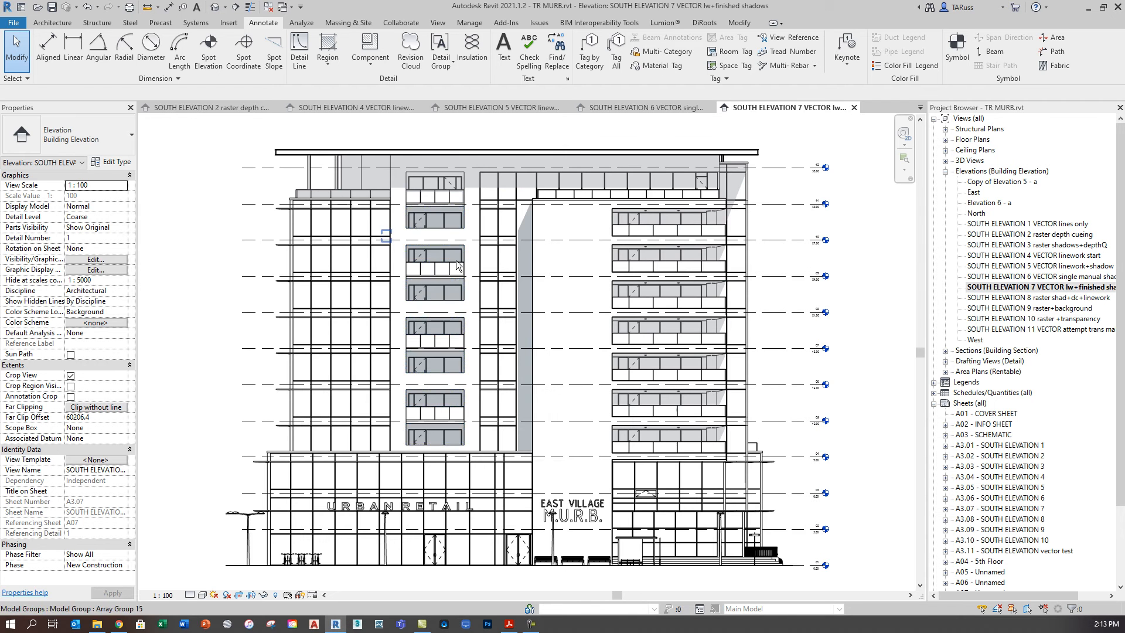
Step: Examine the wall shadow and curtain wall lines in South Elevation 7 and review the view's projection line overrides for curtain wall mullions and railings
scroll(527, 216, up, 5)
scroll(527, 216, up, 2)
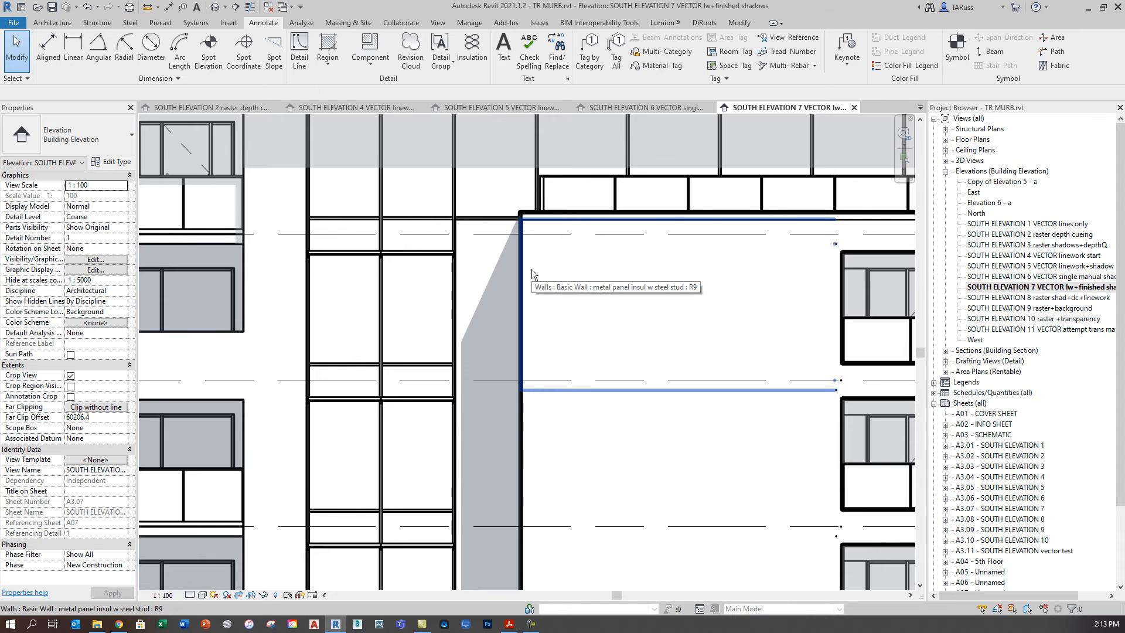
scroll(582, 248, down, 4)
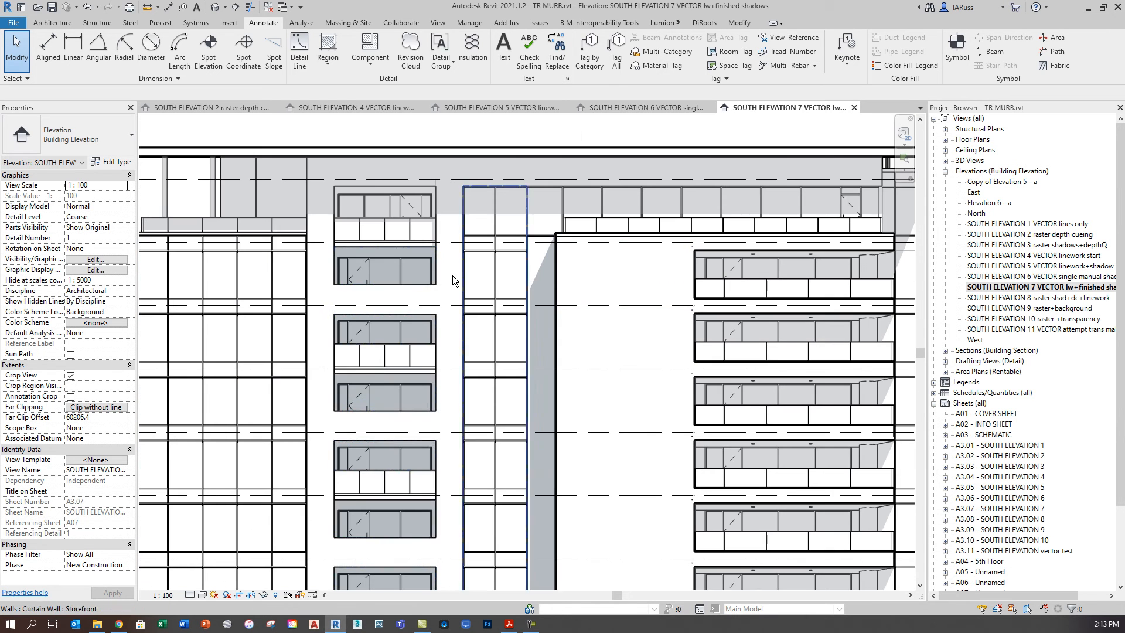
scroll(691, 231, up, 4)
scroll(409, 243, up, 1)
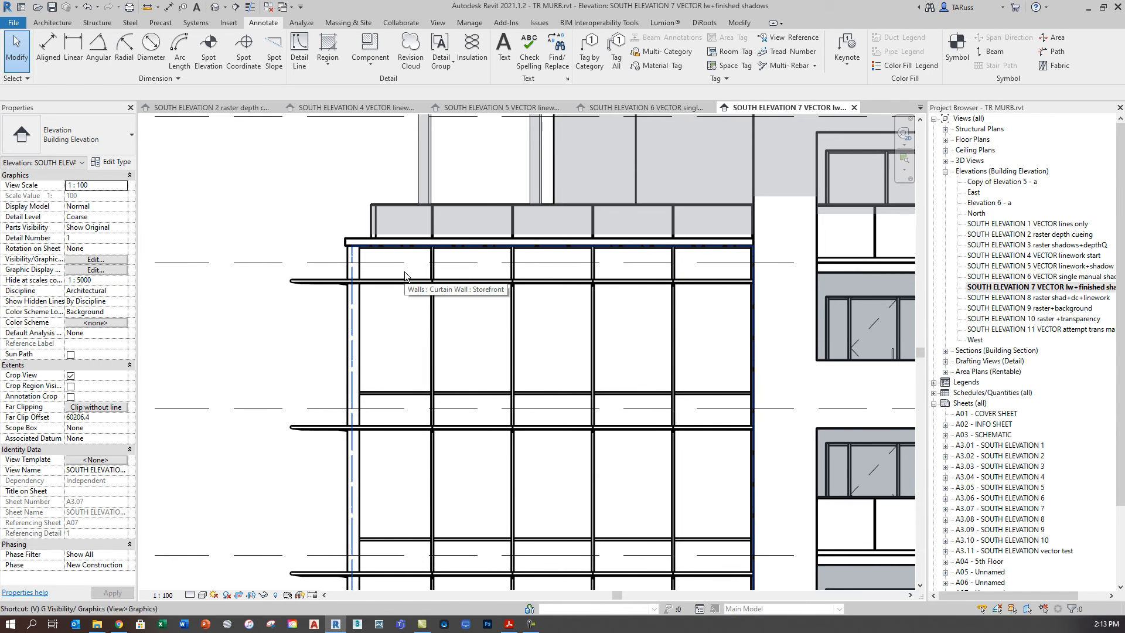
key(v)
key(g)
drag(438, 47, 645, 59)
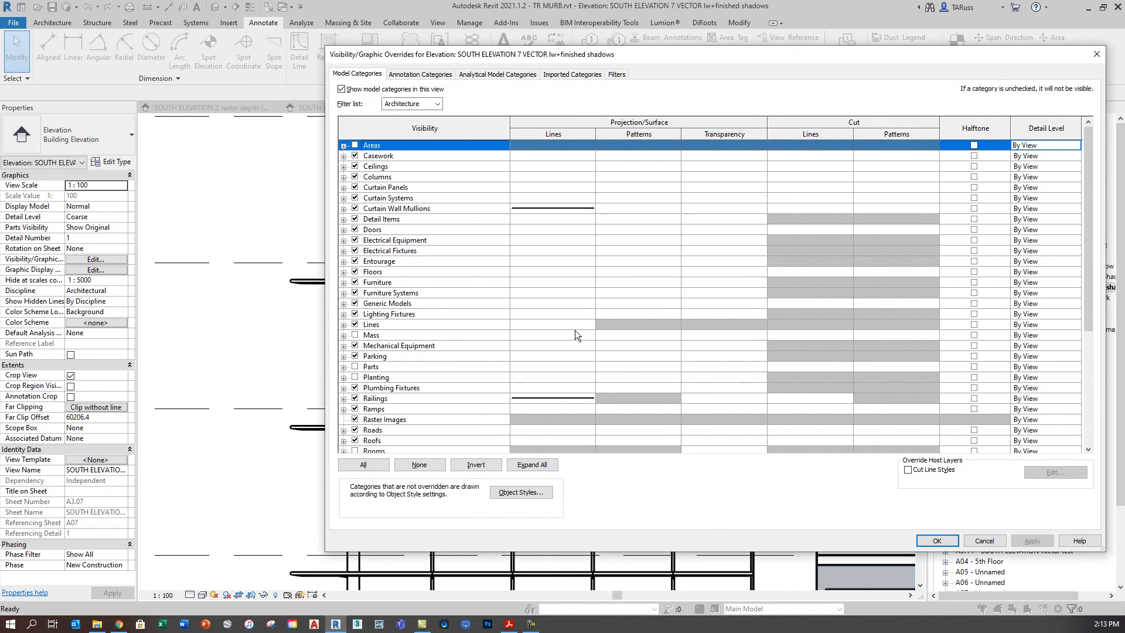
scroll(494, 238, down, 2)
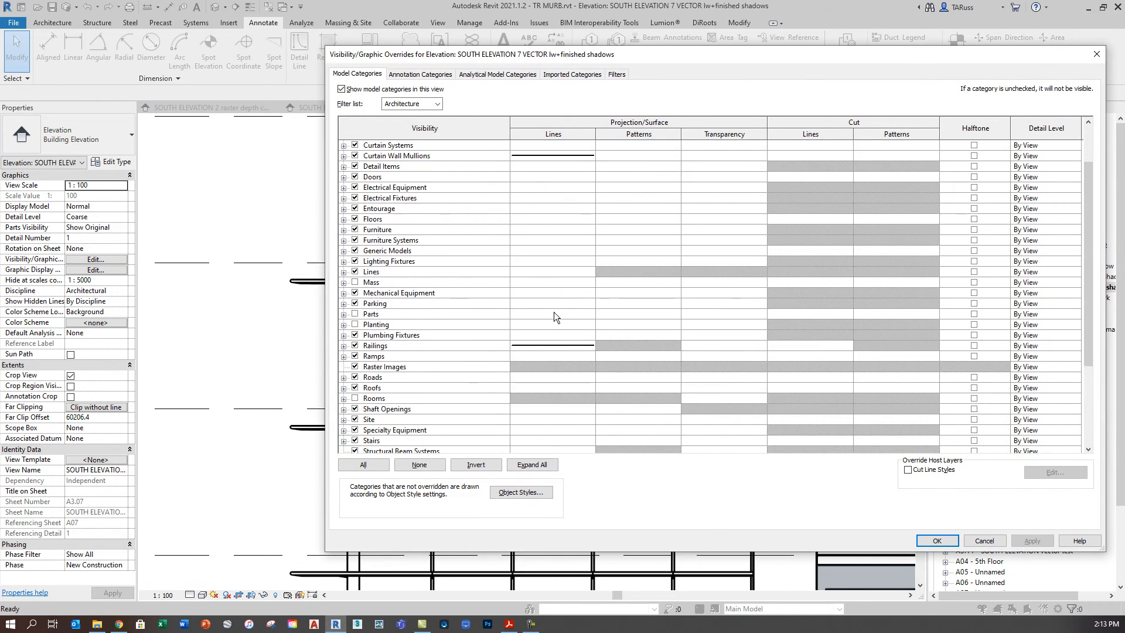
scroll(511, 249, up, 1)
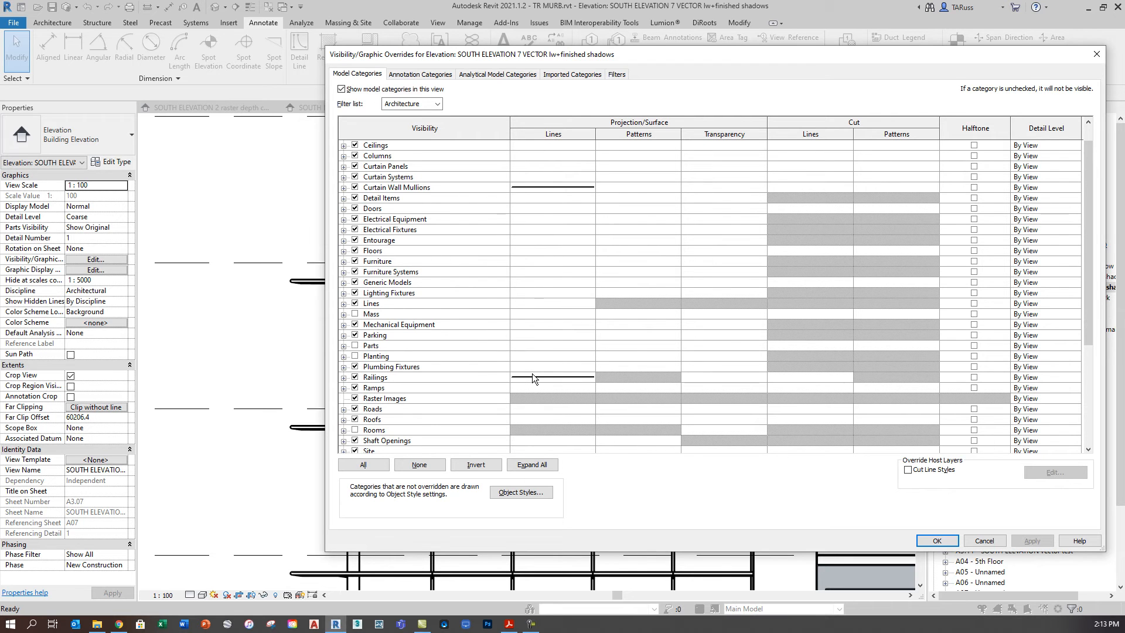
click(933, 543)
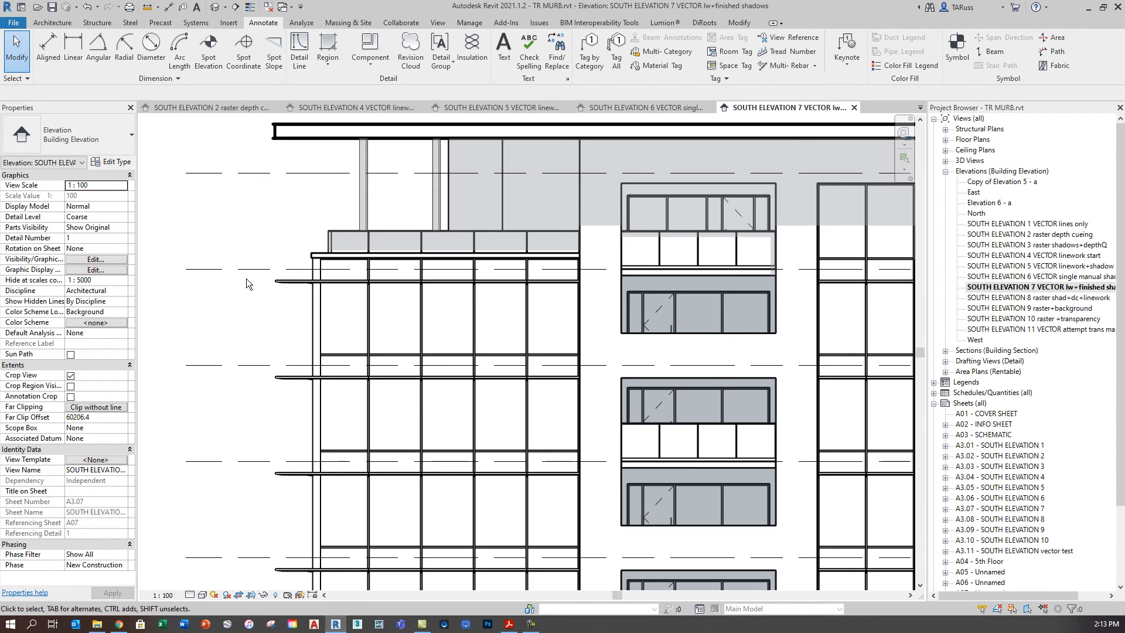
Step: Inspect the filled regions that form the tall wall shadow and the roof and balcony shadows in South Elevation 7
scroll(246, 281, up, 2)
scroll(721, 280, up, 4)
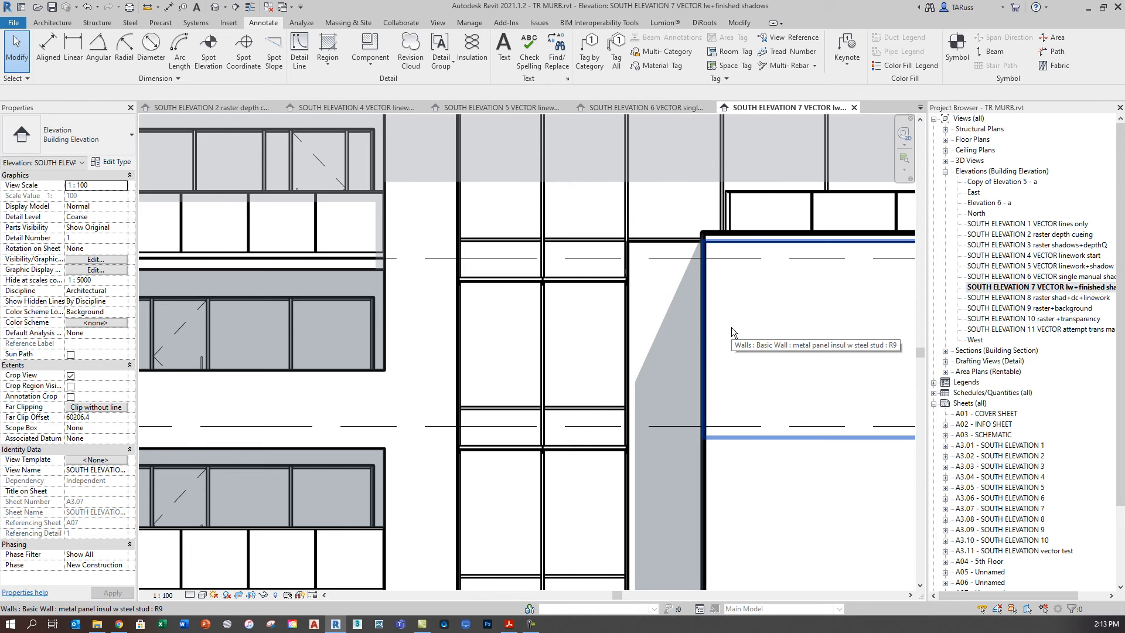
click(673, 310)
scroll(650, 264, down, 4)
scroll(655, 259, down, 2)
click(283, 255)
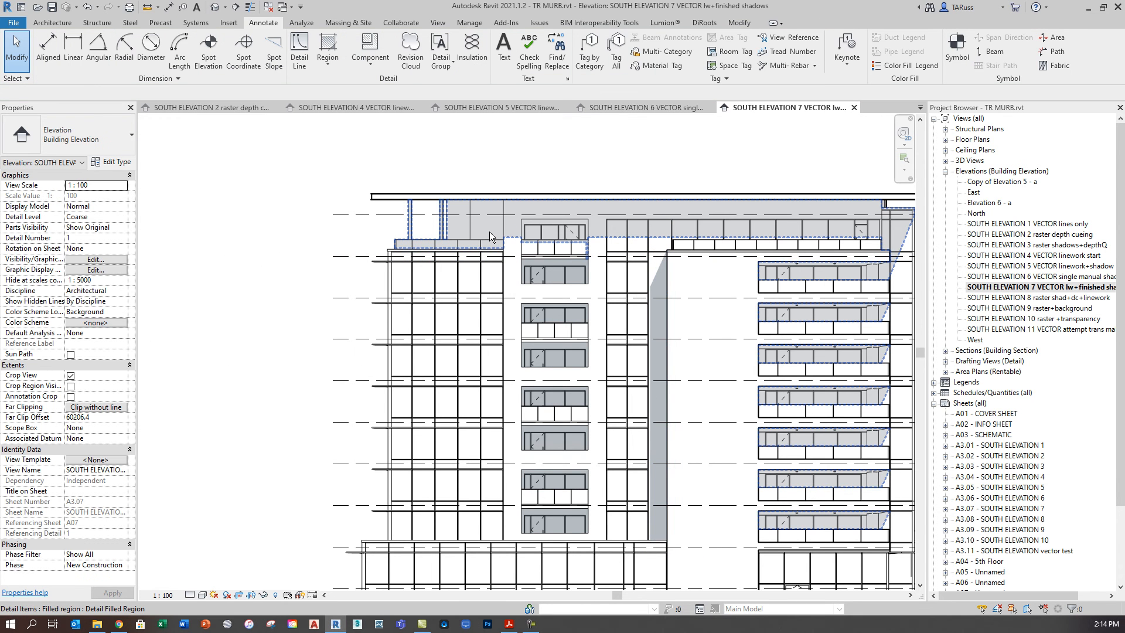
click(557, 315)
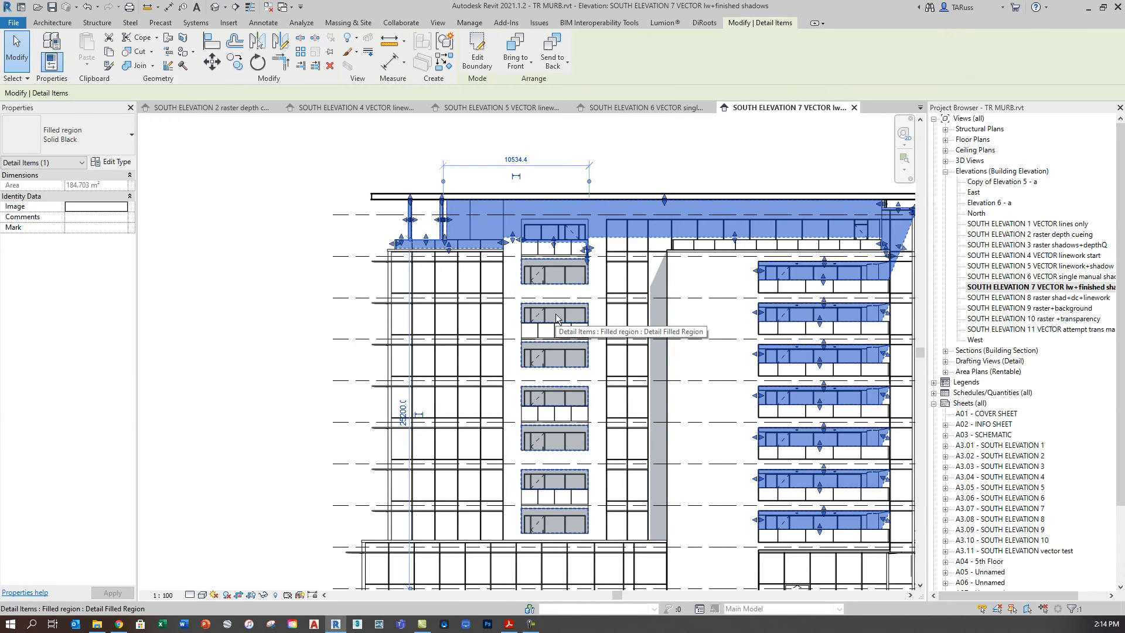
click(268, 253)
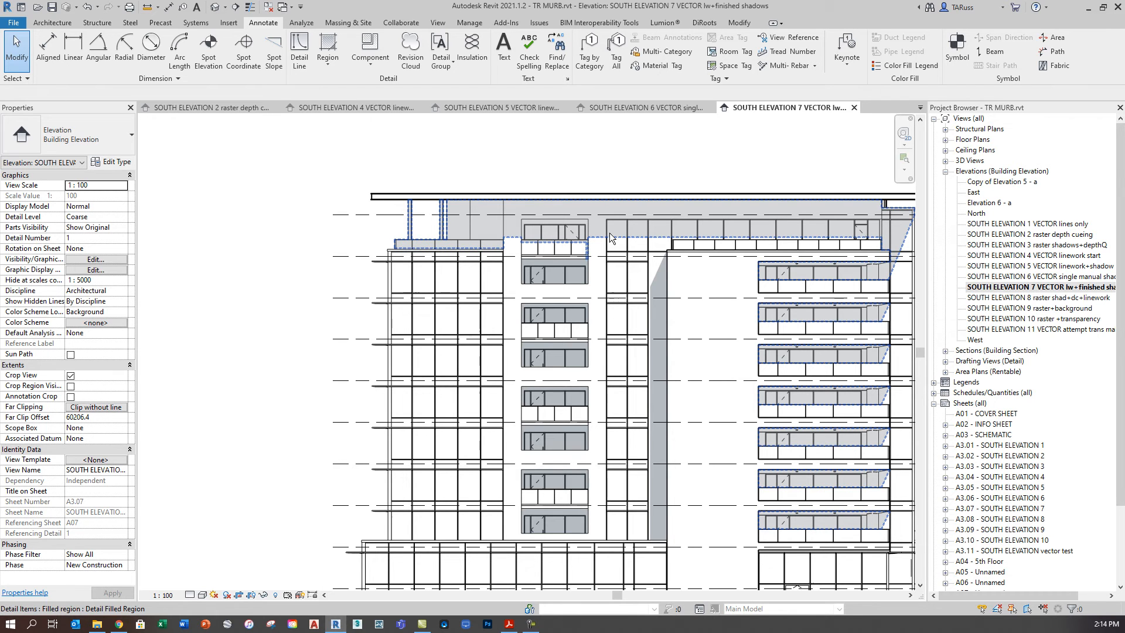
middle_drag(269, 227, 203, 199)
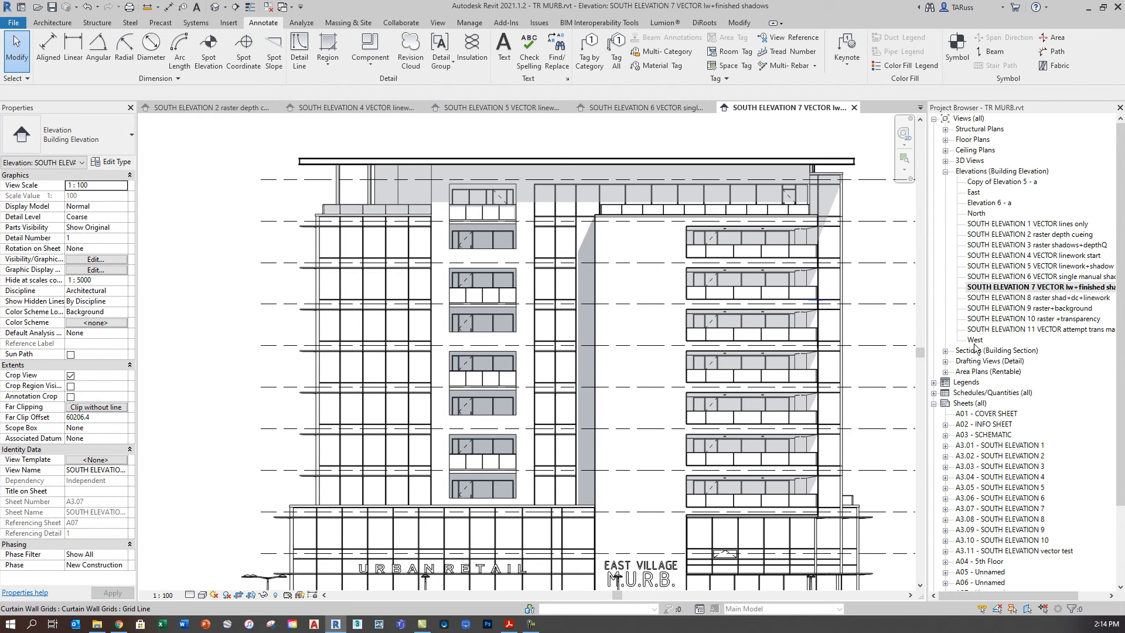
Step: Switch to the PDF in Acrobat and examine the finished shadows of the vector elevation on page 7 up close
click(509, 623)
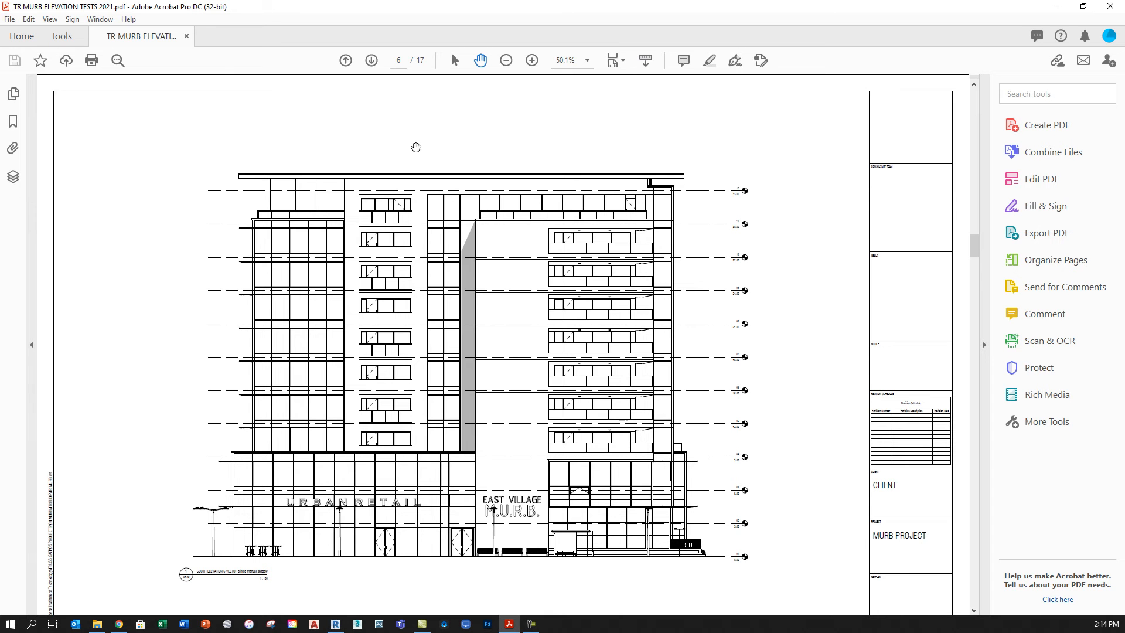
click(370, 62)
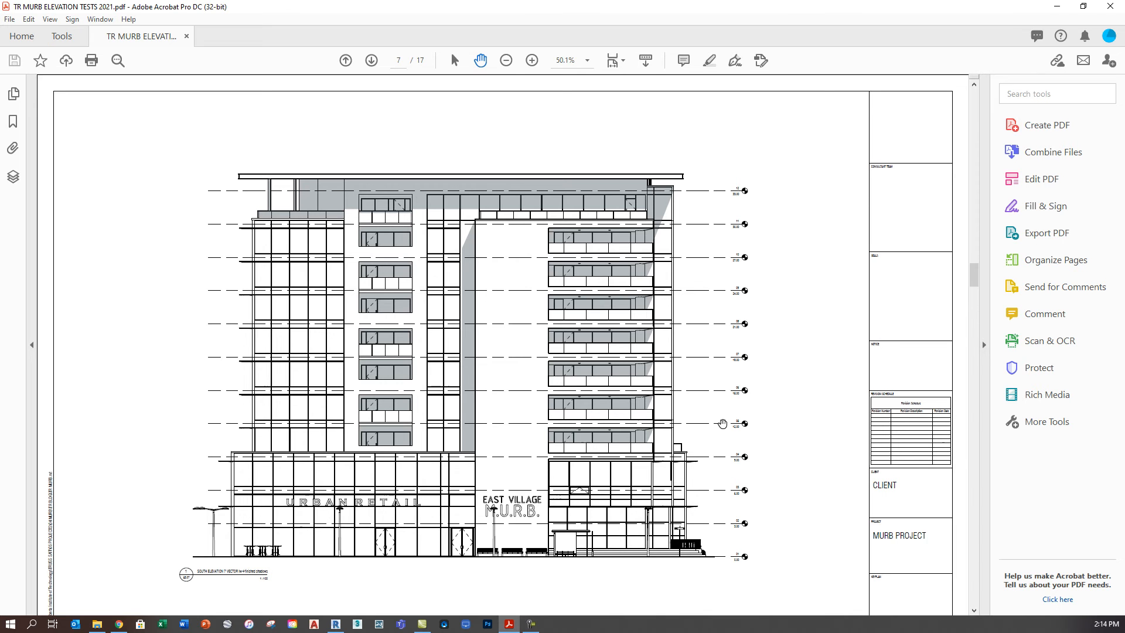
ctrl+scroll(234, 167, up, 5)
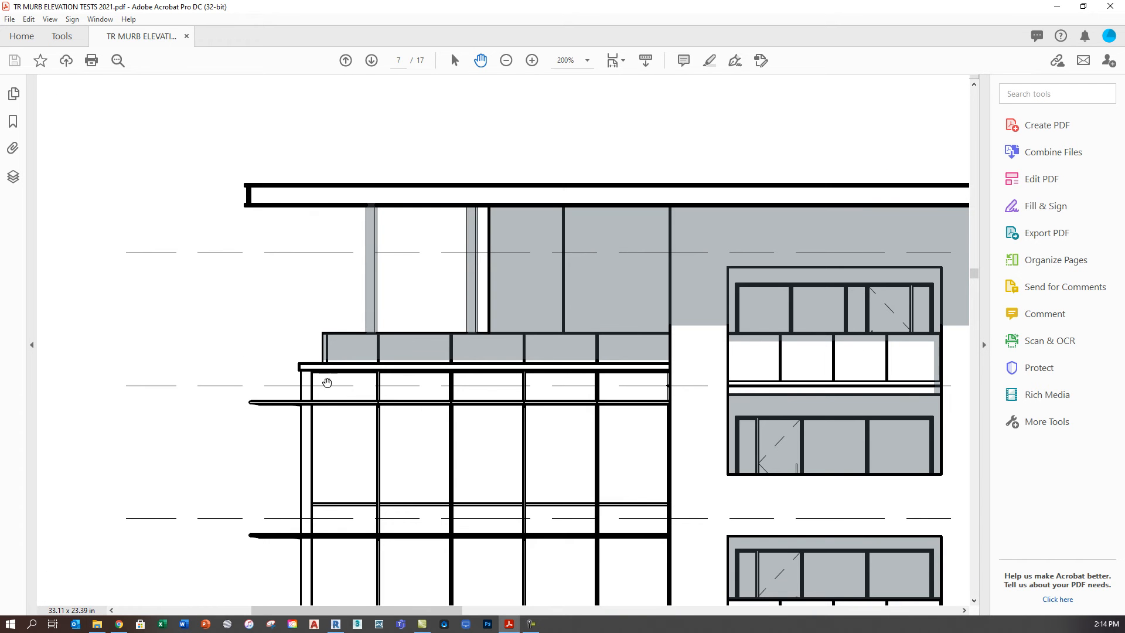
ctrl+scroll(294, 258, down, 4)
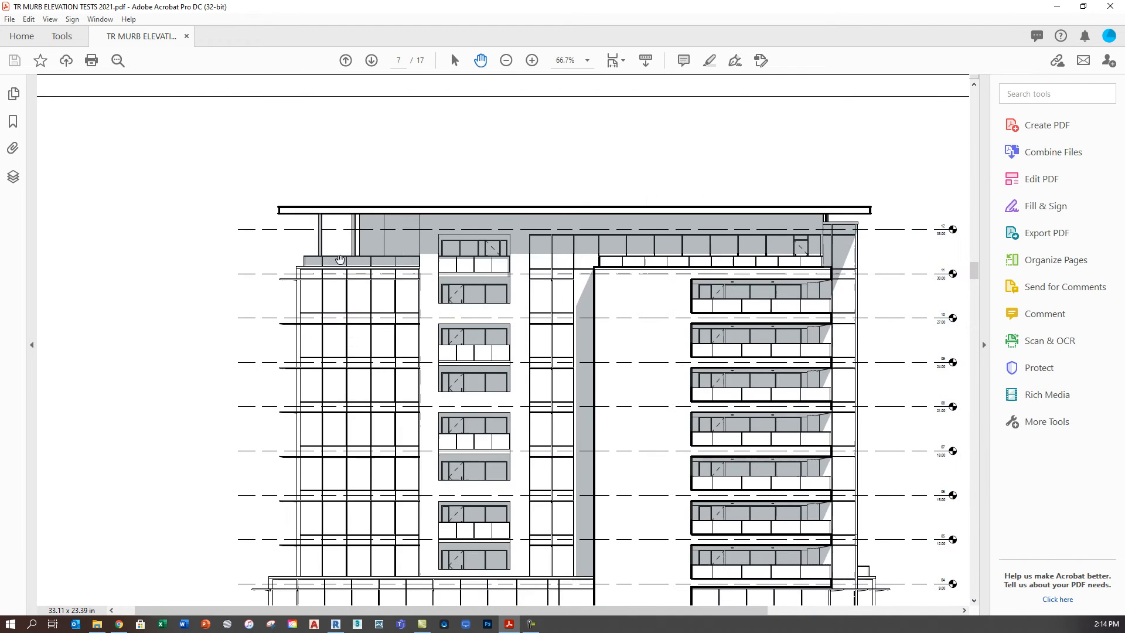
ctrl+scroll(521, 235, down, 1)
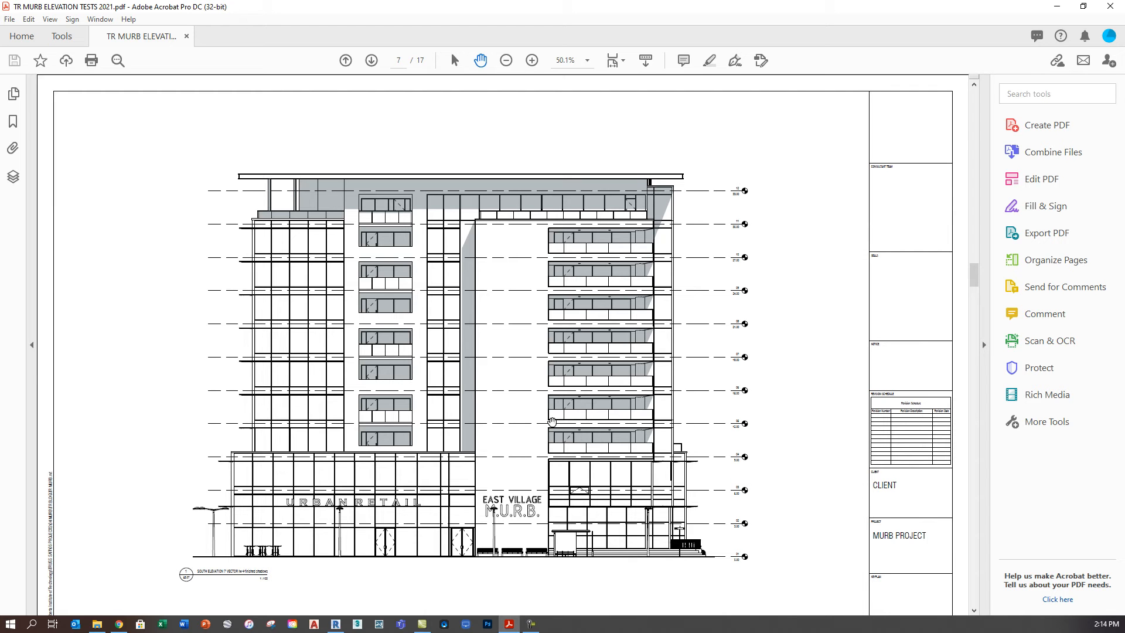
Step: Page back through the PDF to page 1 and forward to page 7 to compare the vector and raster elevations
click(346, 60)
click(345, 60)
click(346, 60)
click(345, 60)
click(346, 61)
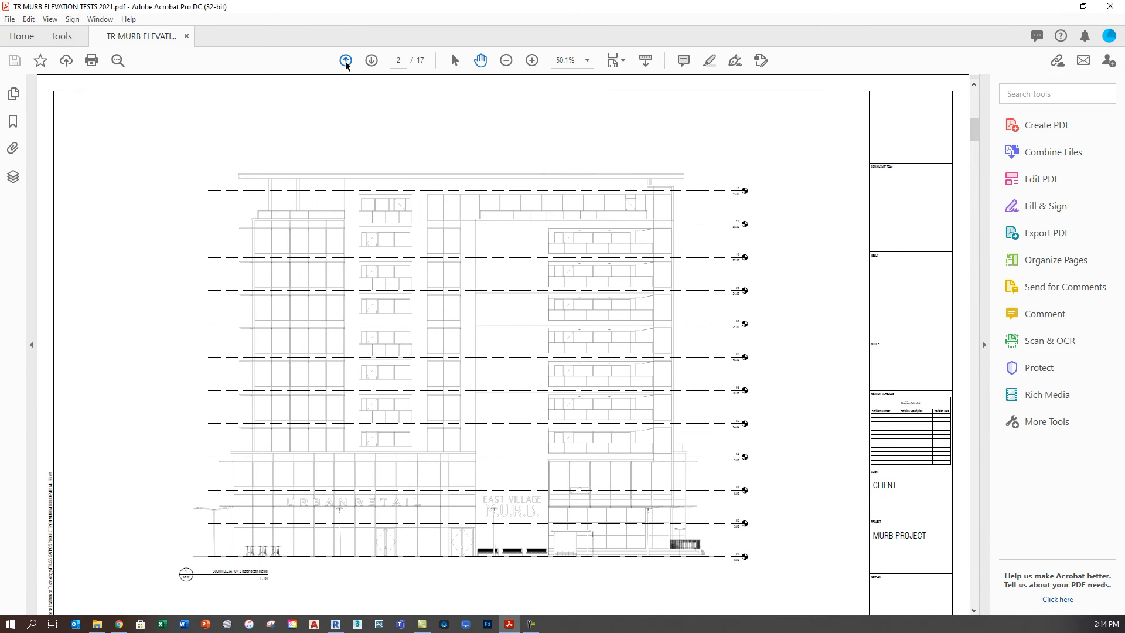
click(346, 60)
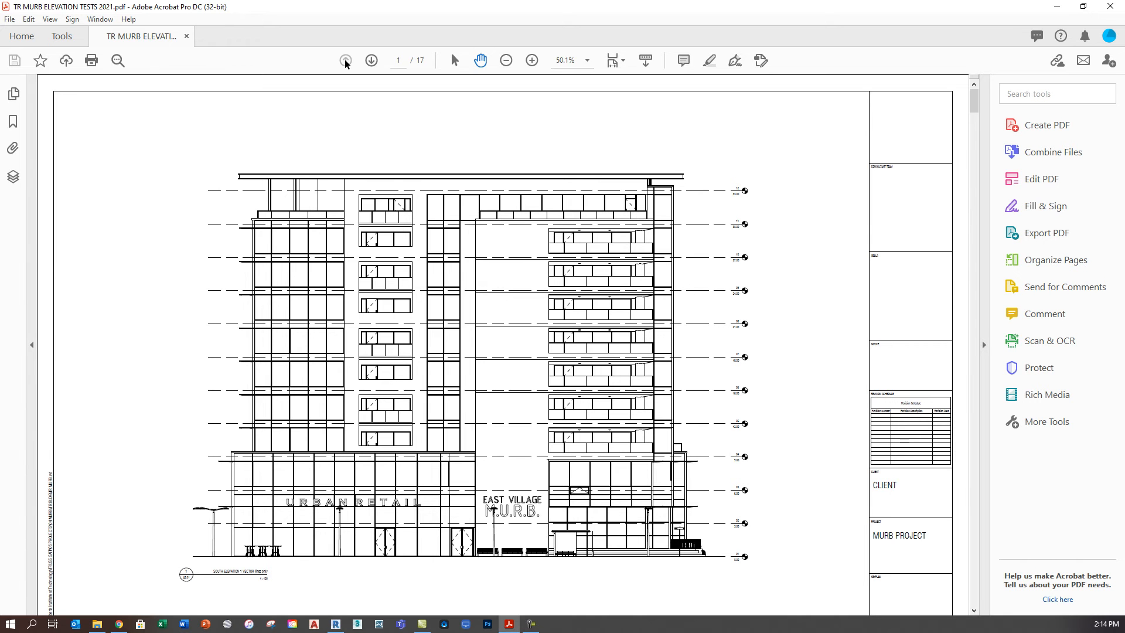
click(371, 60)
click(371, 61)
click(371, 60)
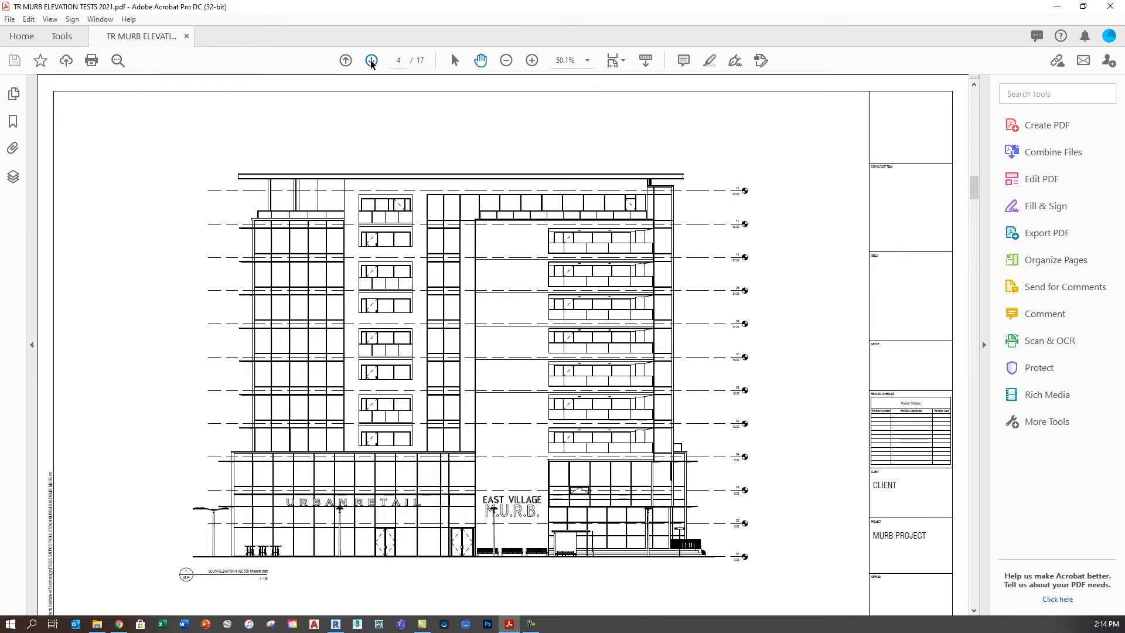
click(371, 60)
click(371, 60)
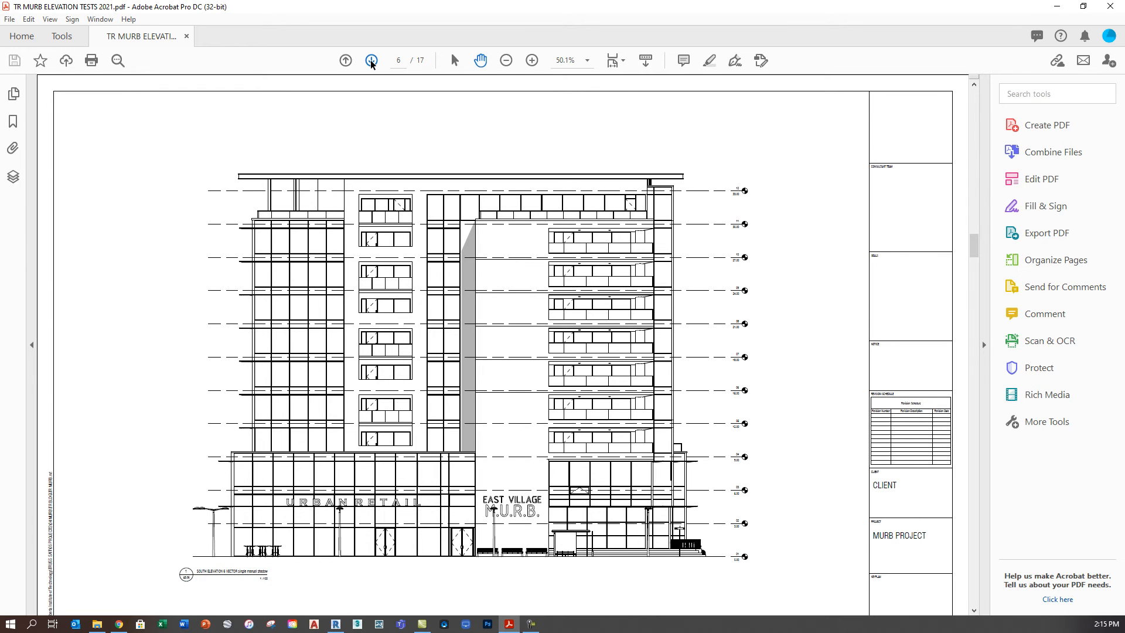
click(371, 60)
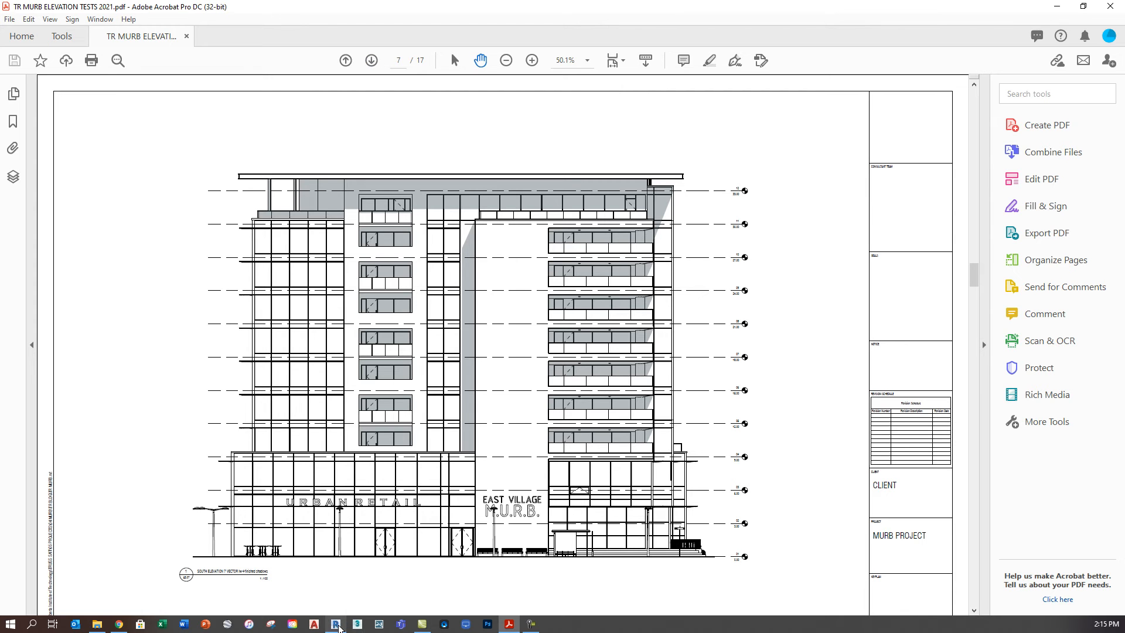
Step: Switch back to Revit, open the SOUTH ELEVATION 8 raster view and examine its cast shadows and linework up close
mouse_move(339, 625)
click(336, 623)
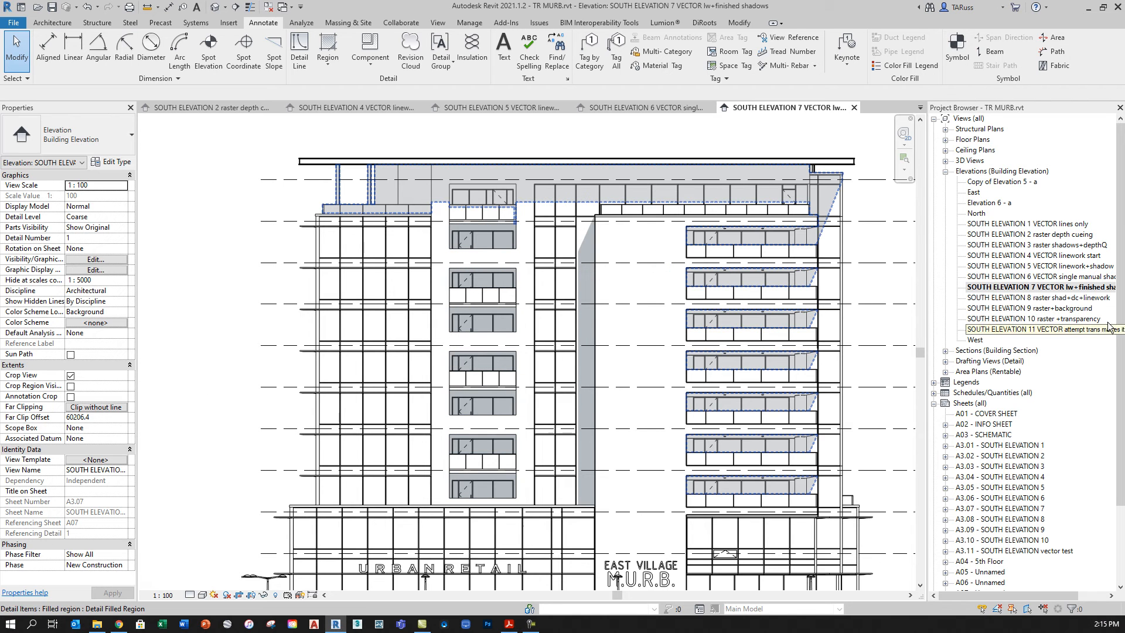
click(1033, 298)
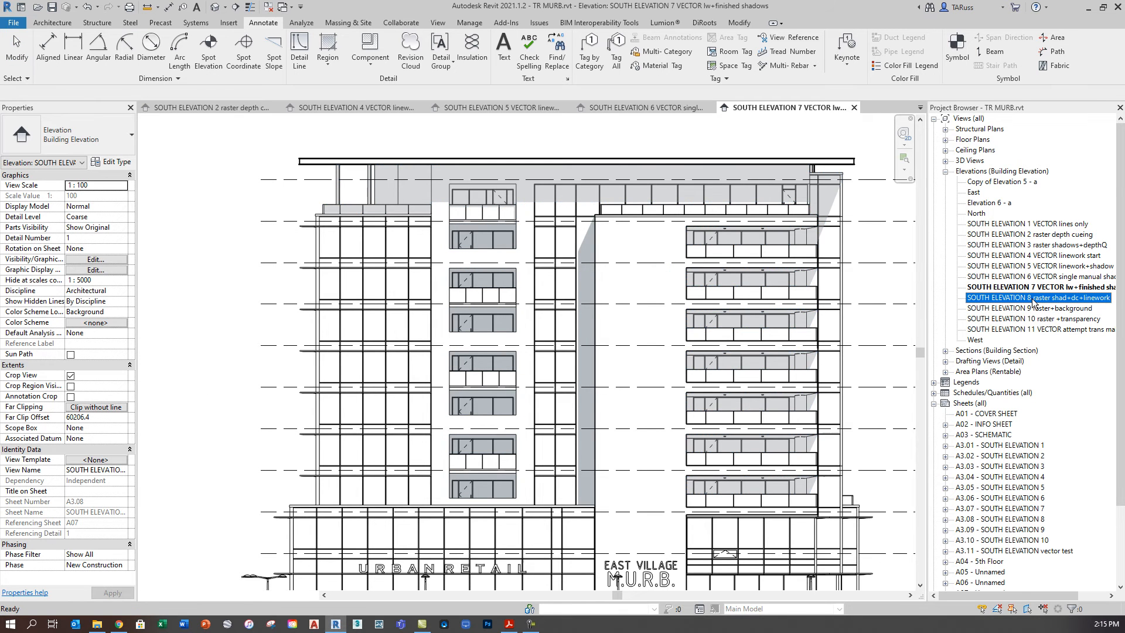
double_click(1034, 298)
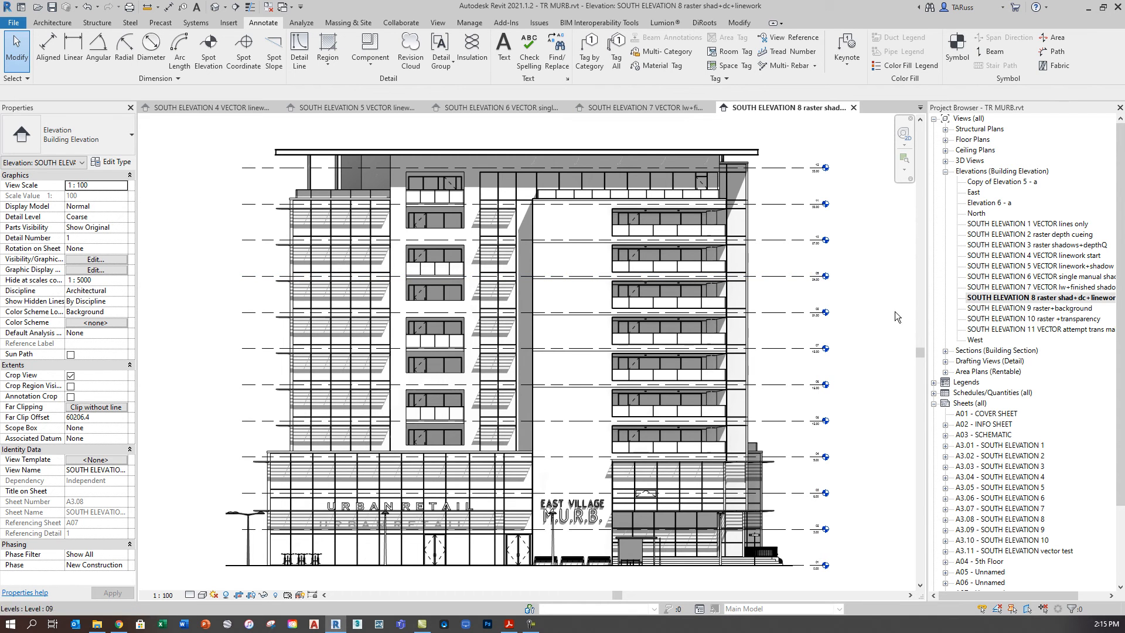
scroll(526, 205, up, 6)
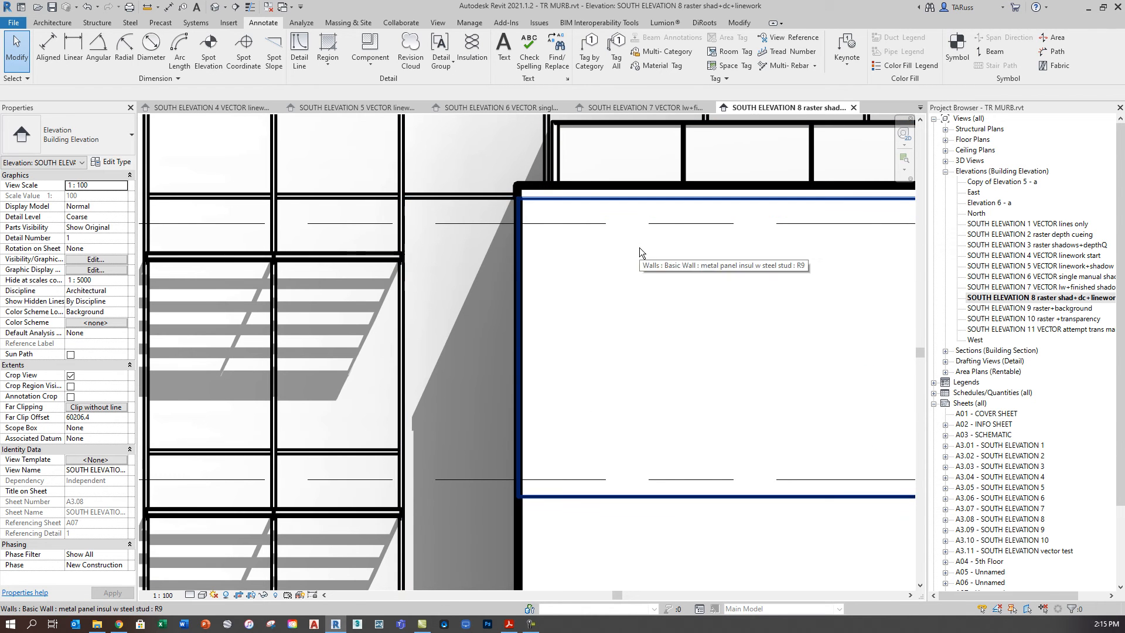
scroll(652, 249, down, 3)
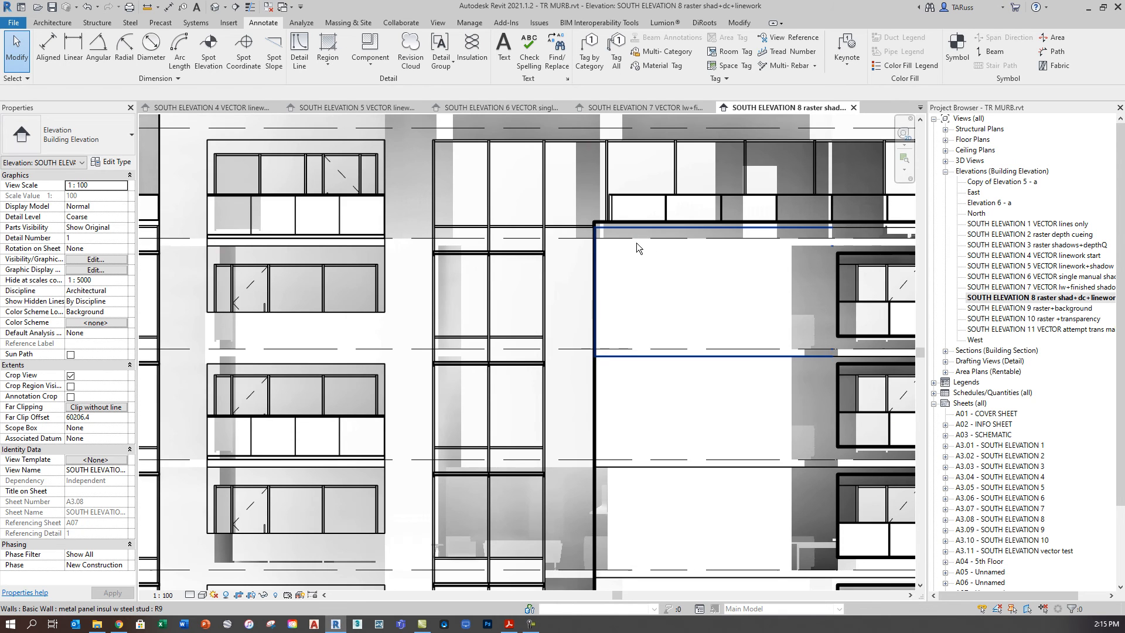
scroll(636, 243, down, 2)
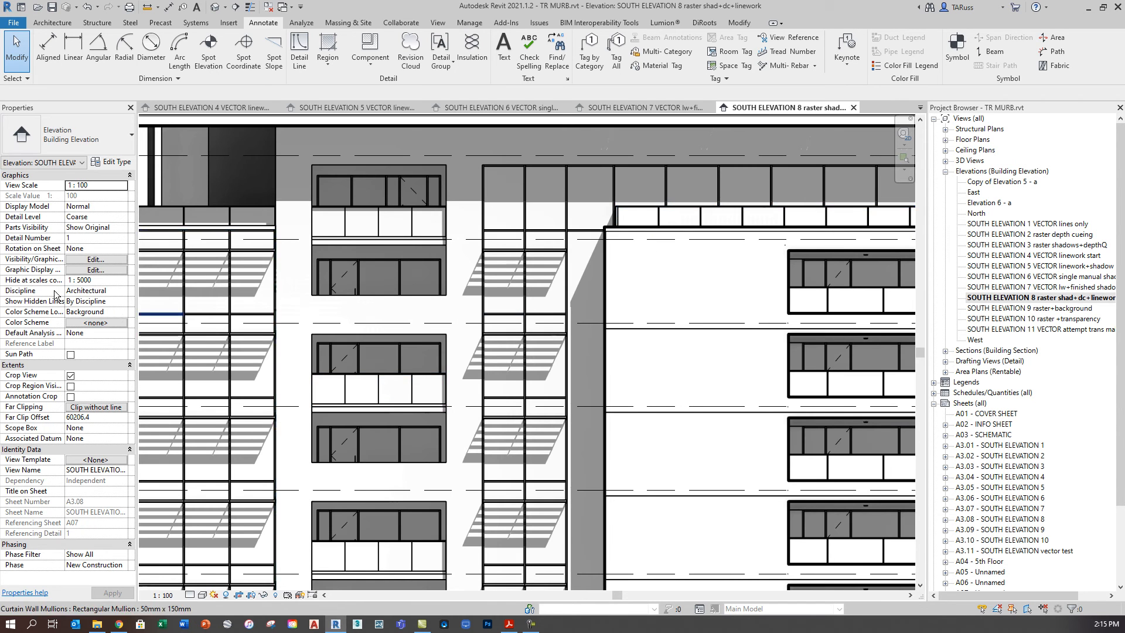
Step: Review the model display, shadow and depth cueing settings in South Elevation 8's Graphic Display Options, then view the whole elevation
click(93, 270)
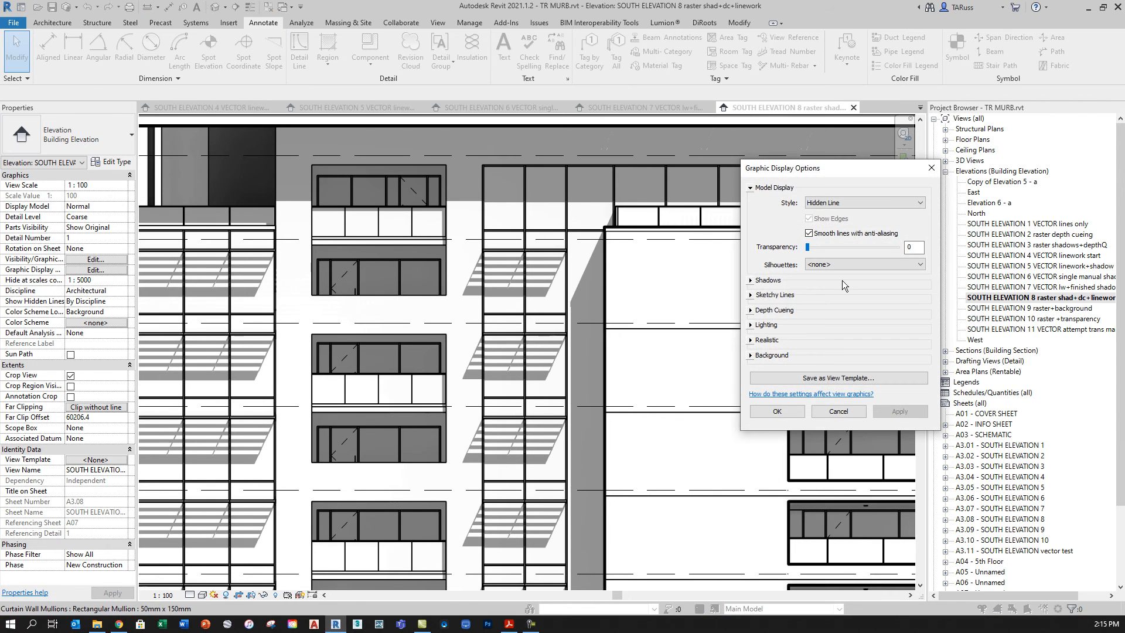
click(754, 281)
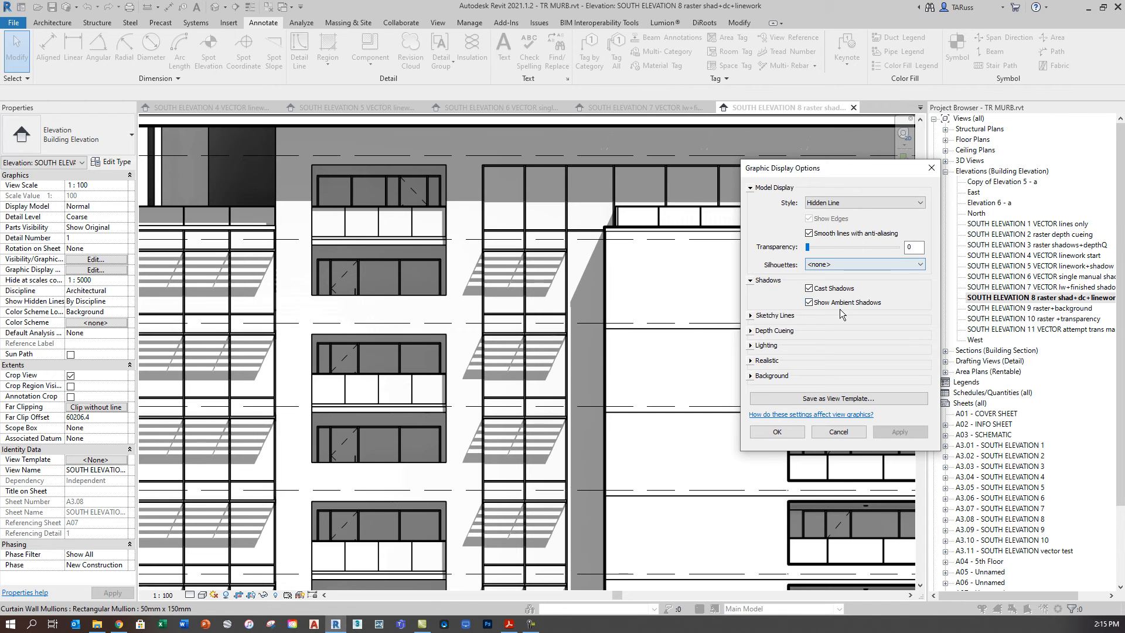
key(ctrl)
key(ctrl)
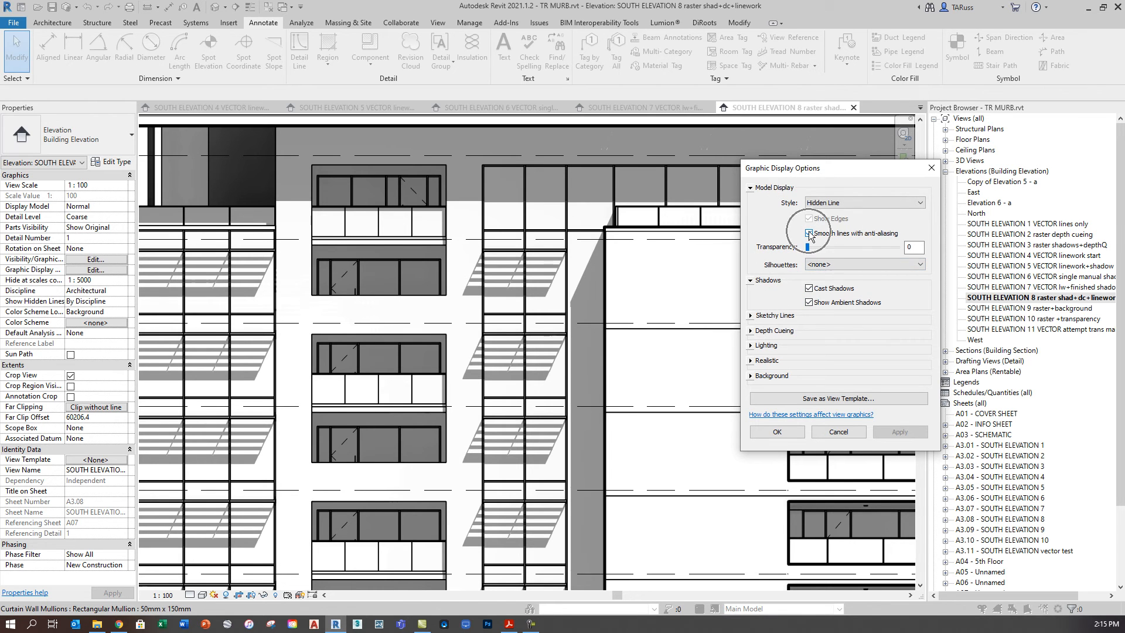
key(ctrl)
click(751, 331)
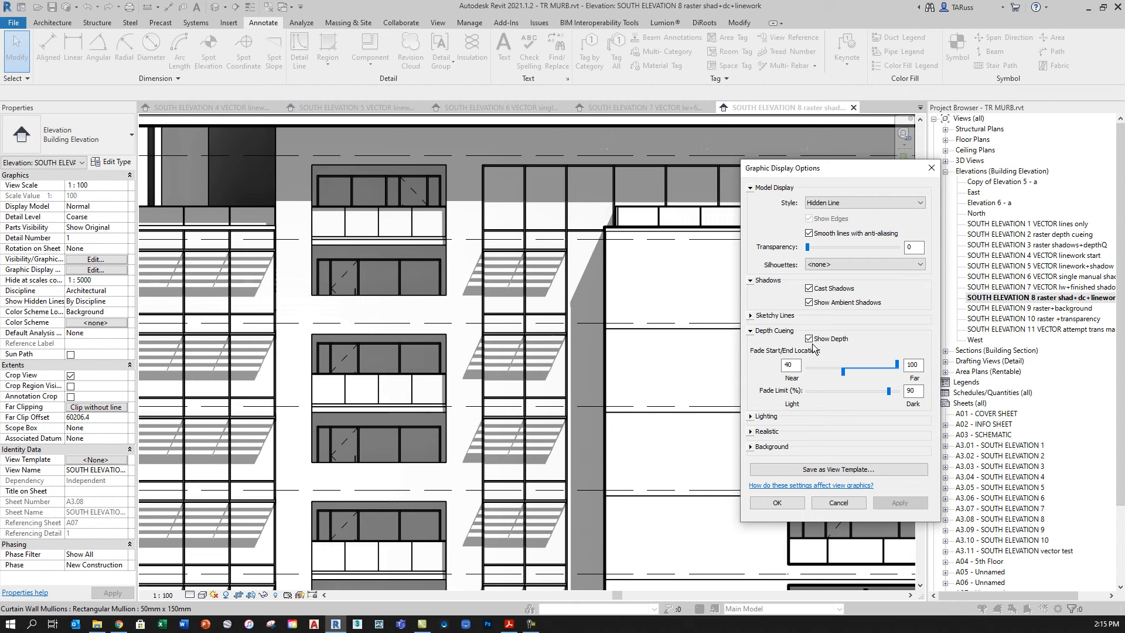
click(785, 505)
scroll(443, 254, down, 3)
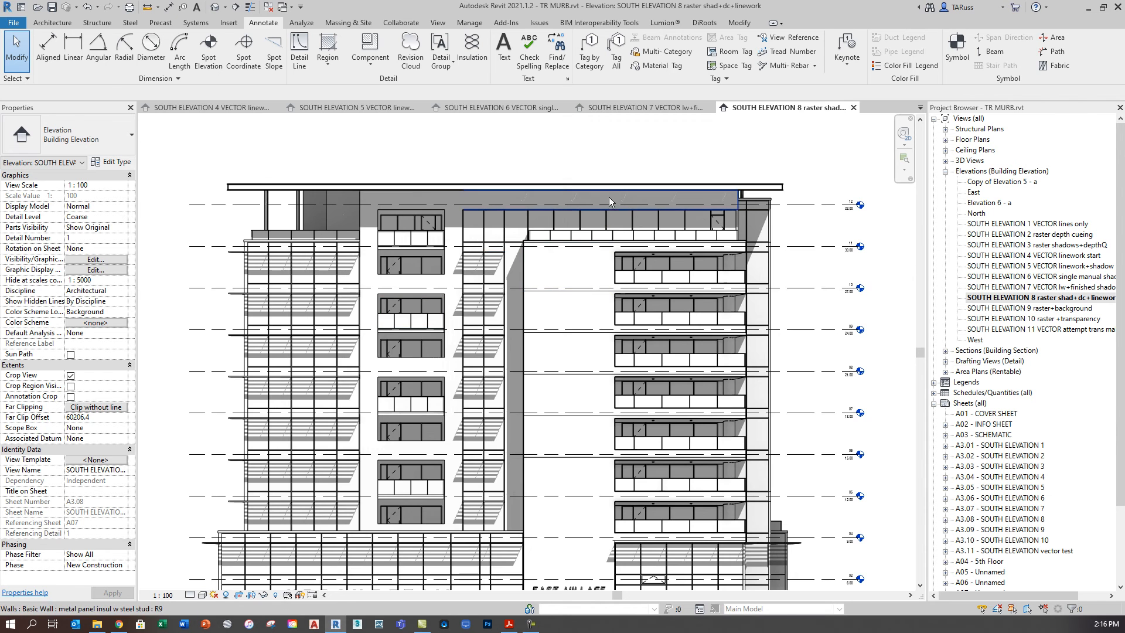
scroll(620, 195, down, 2)
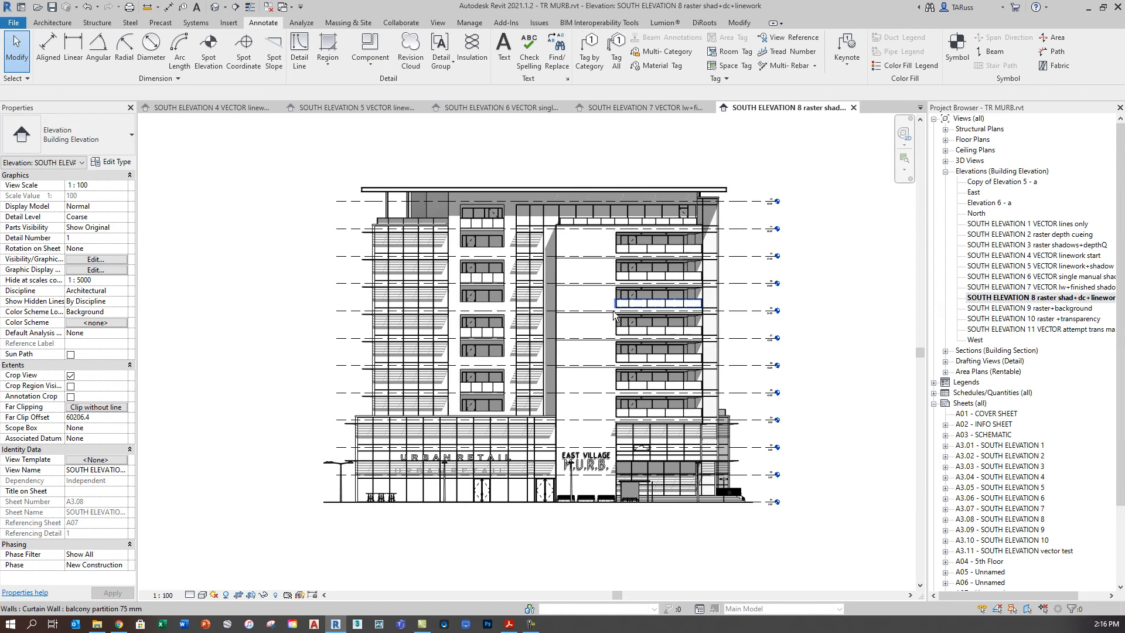
Step: Switch to the PDF in Acrobat and examine the sunshade and balcony shadows of the raster elevation on page 8 up close
click(508, 623)
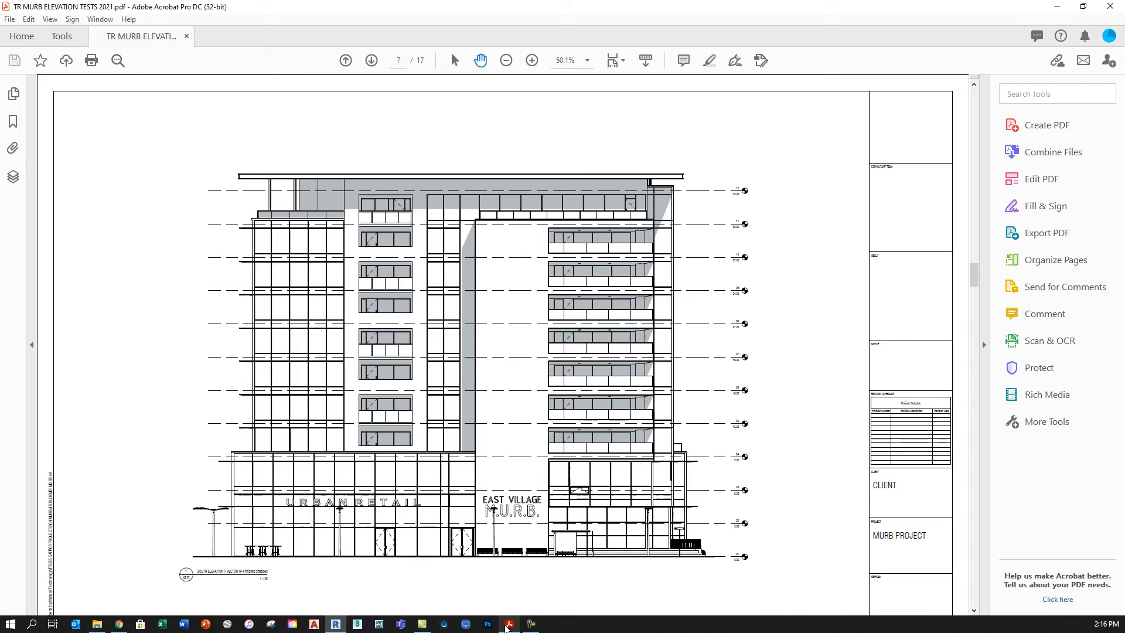
click(372, 61)
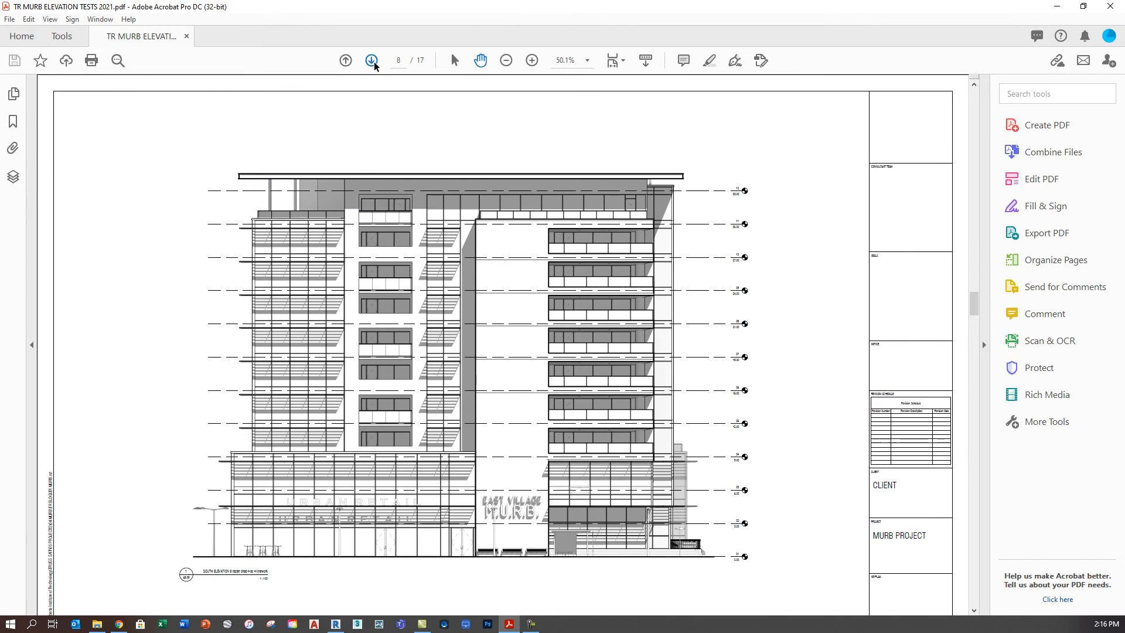
ctrl+scroll(225, 215, up, 4)
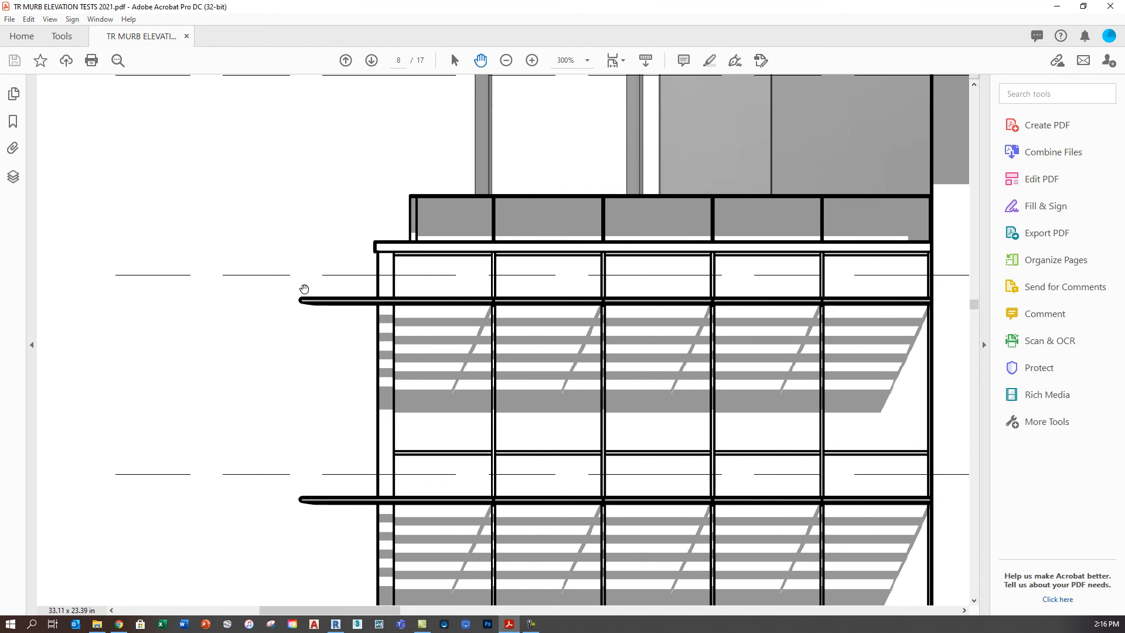
ctrl+scroll(283, 288, down, 2)
ctrl+scroll(852, 272, up, 3)
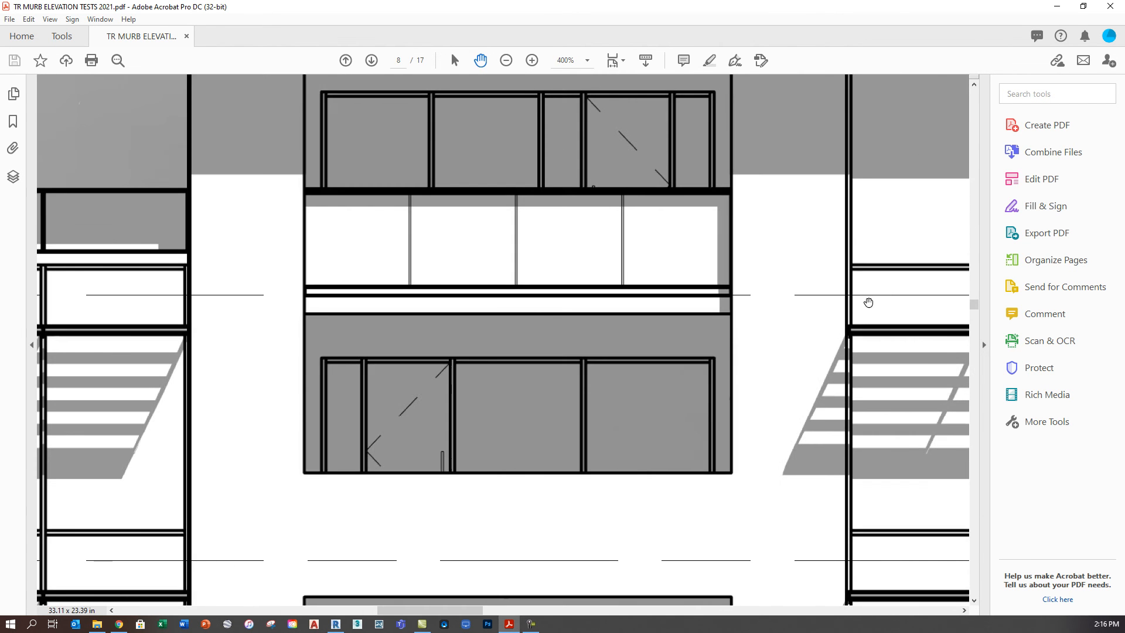
ctrl+scroll(871, 294, down, 5)
ctrl+scroll(725, 154, up, 1)
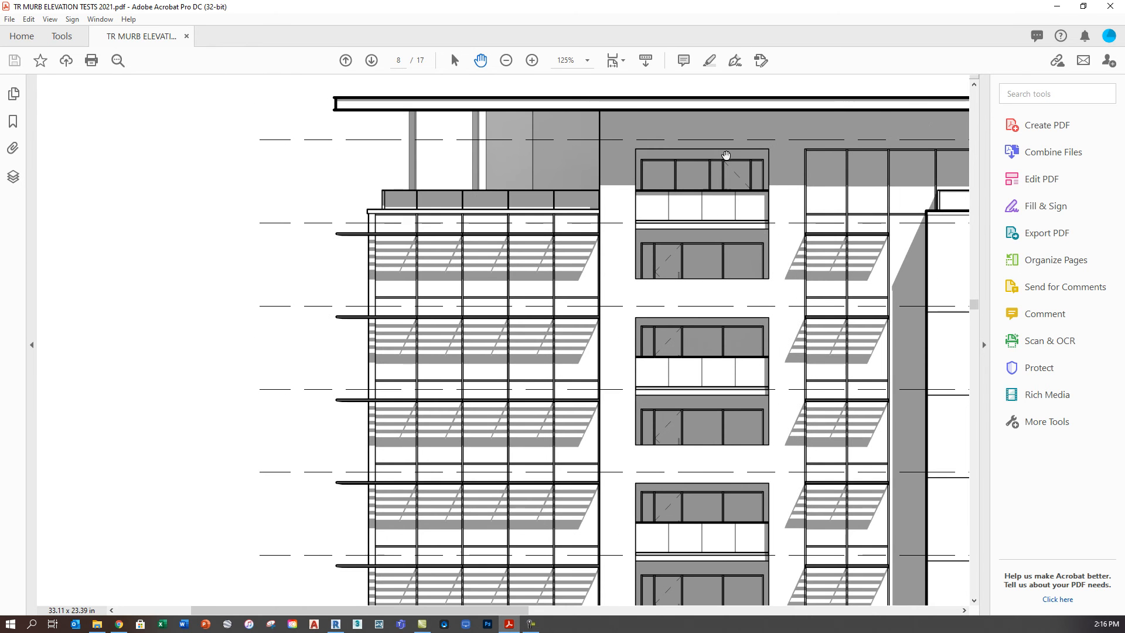
ctrl+scroll(393, 245, down, 2)
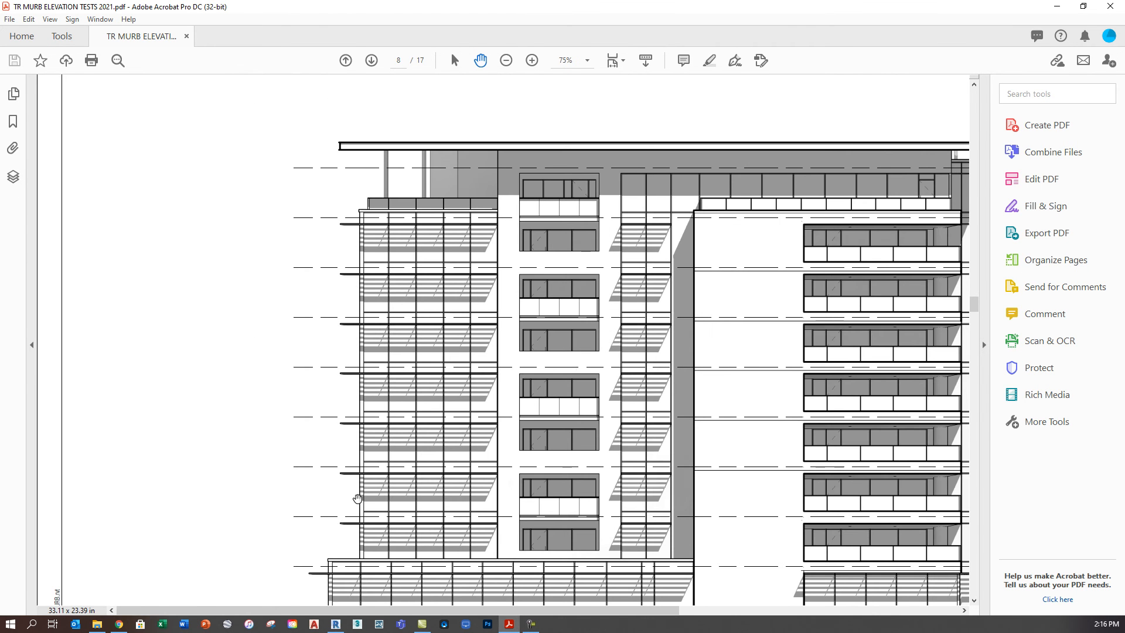
Step: Inspect the raster line quality of the street lamp and sunshade edge on page 8 at very high magnification
ctrl+scroll(309, 421, down, 2)
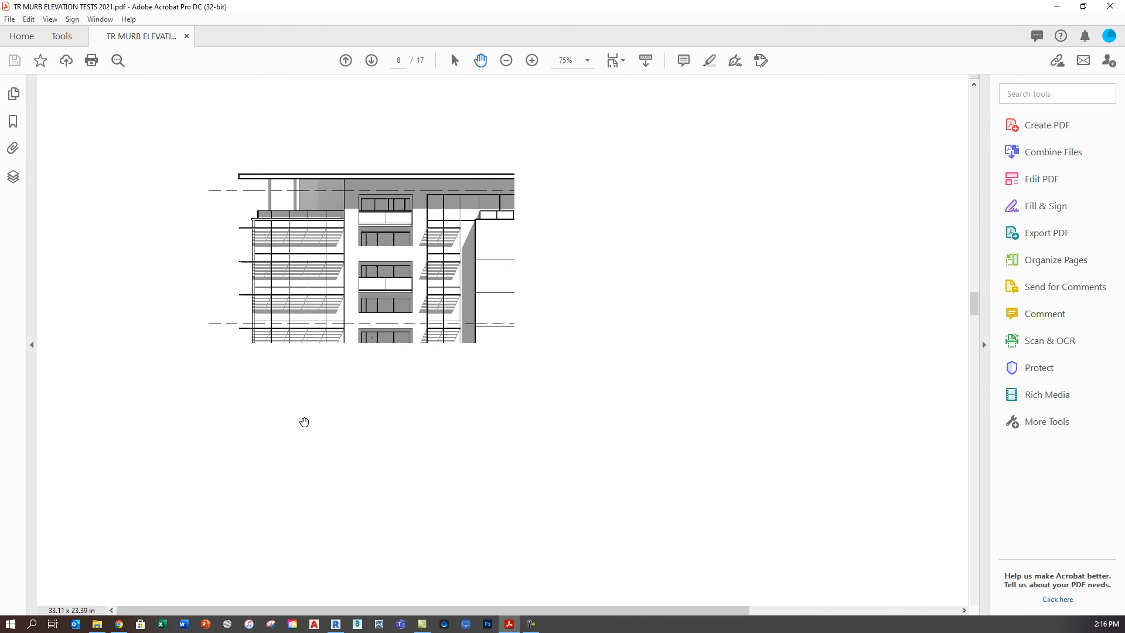
ctrl+scroll(216, 515, up, 8)
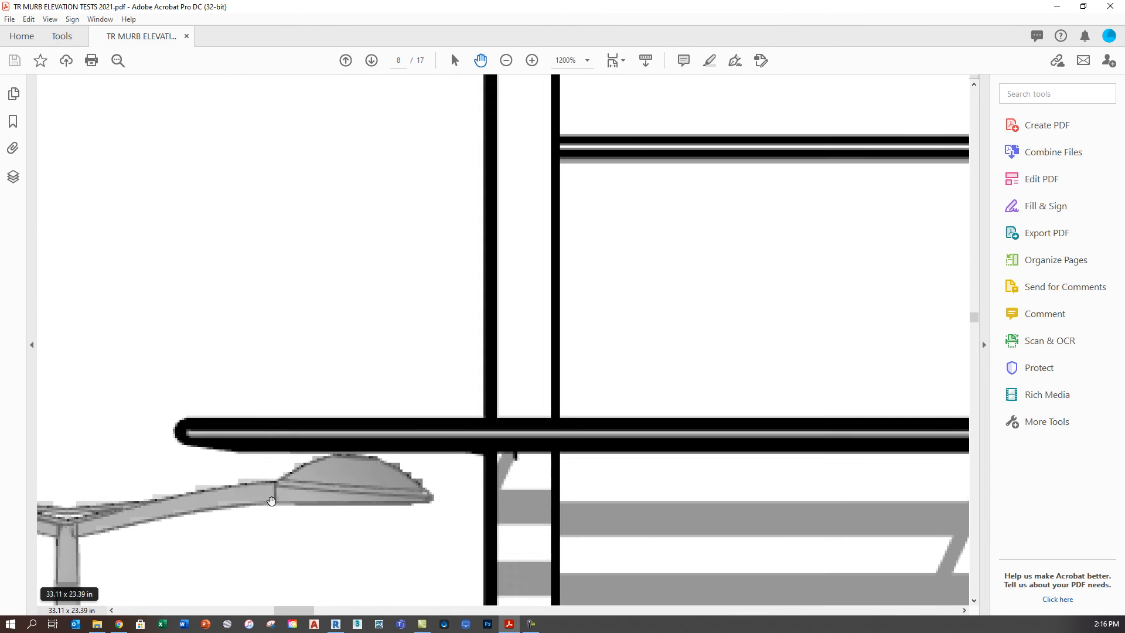
ctrl+scroll(263, 499, up, 4)
ctrl+scroll(272, 500, down, 9)
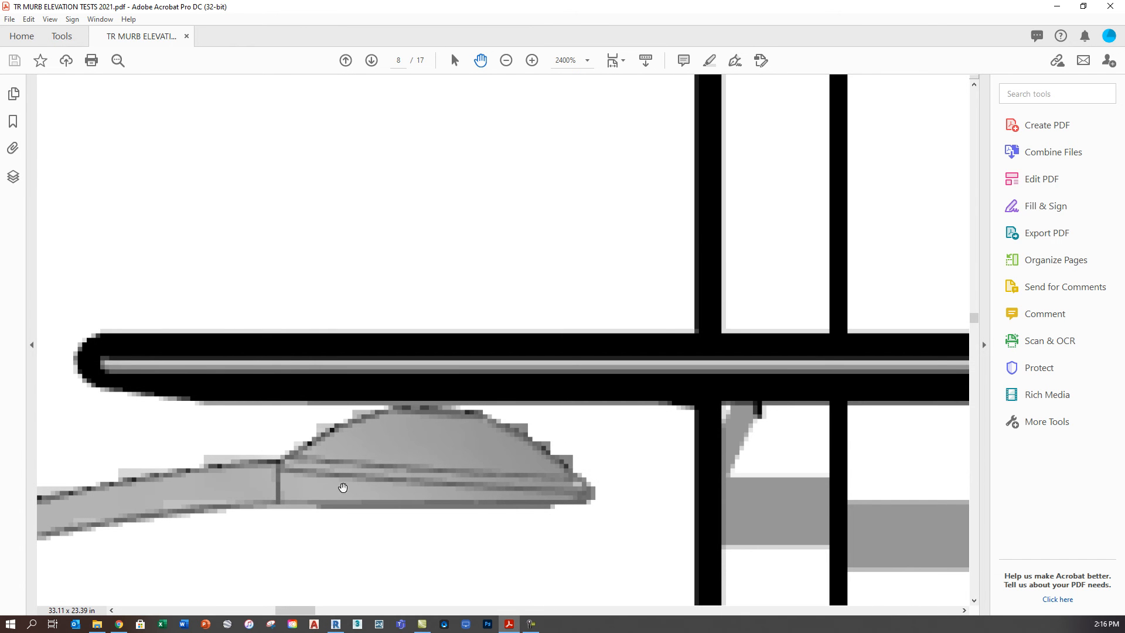
ctrl+scroll(309, 440, down, 3)
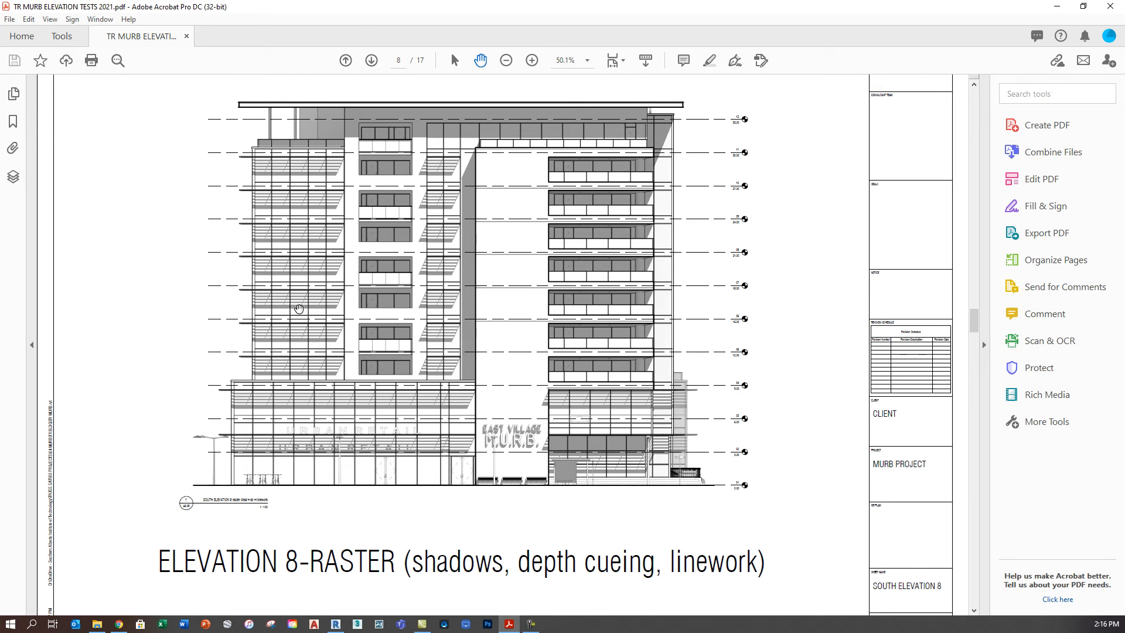
Step: Switch back to Revit and open the SOUTH ELEVATION 9 raster+background view to look it over
click(336, 623)
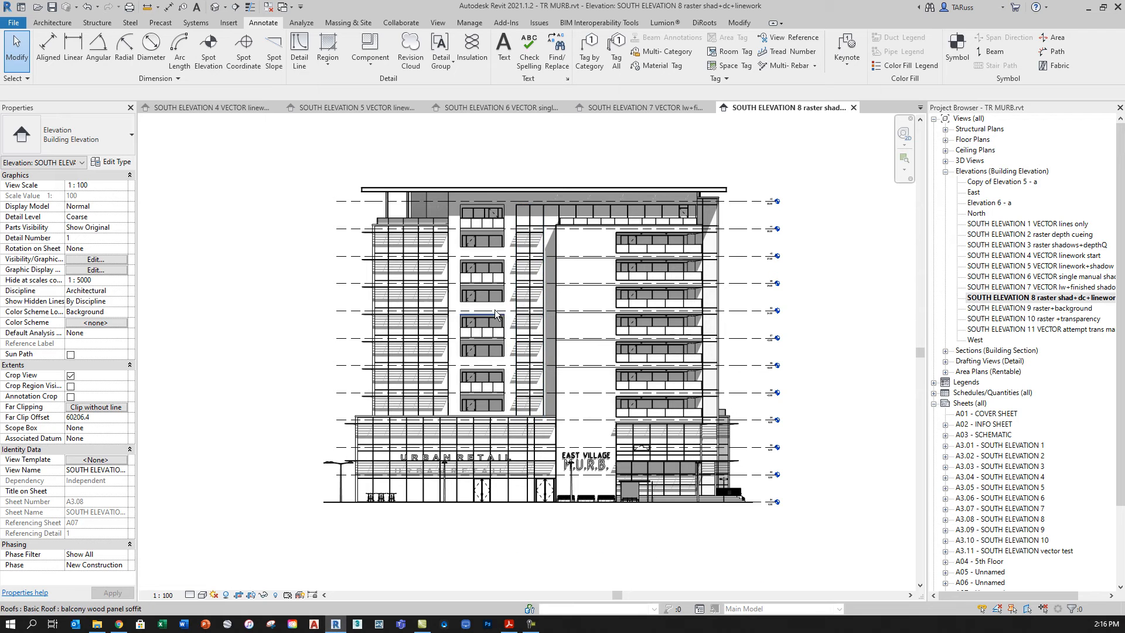
double_click(1041, 309)
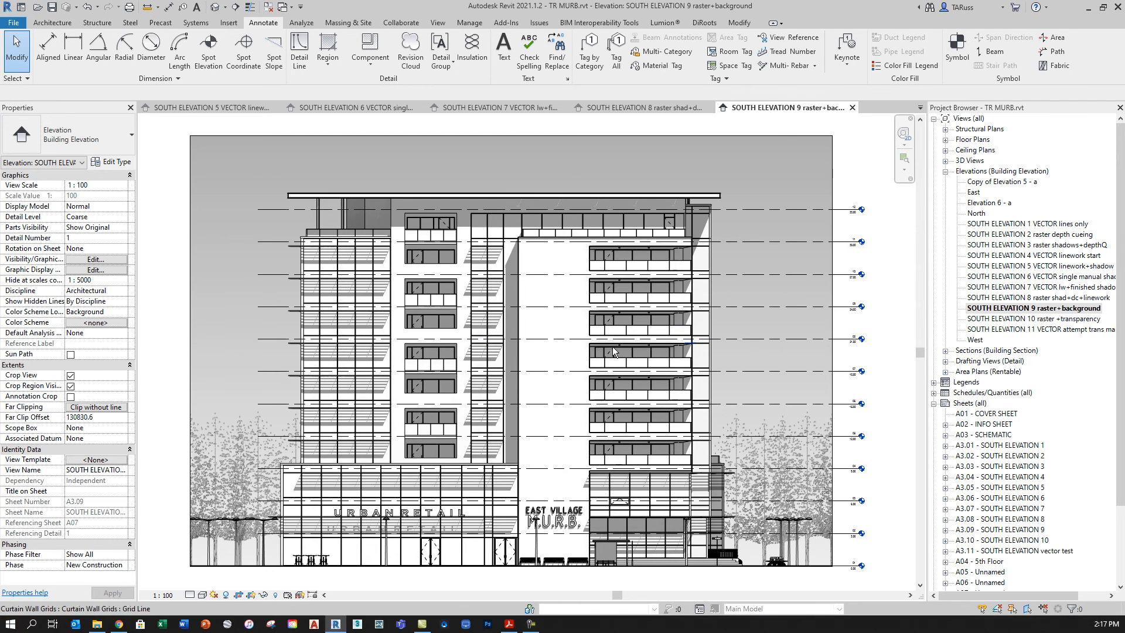
click(673, 248)
key(Escape)
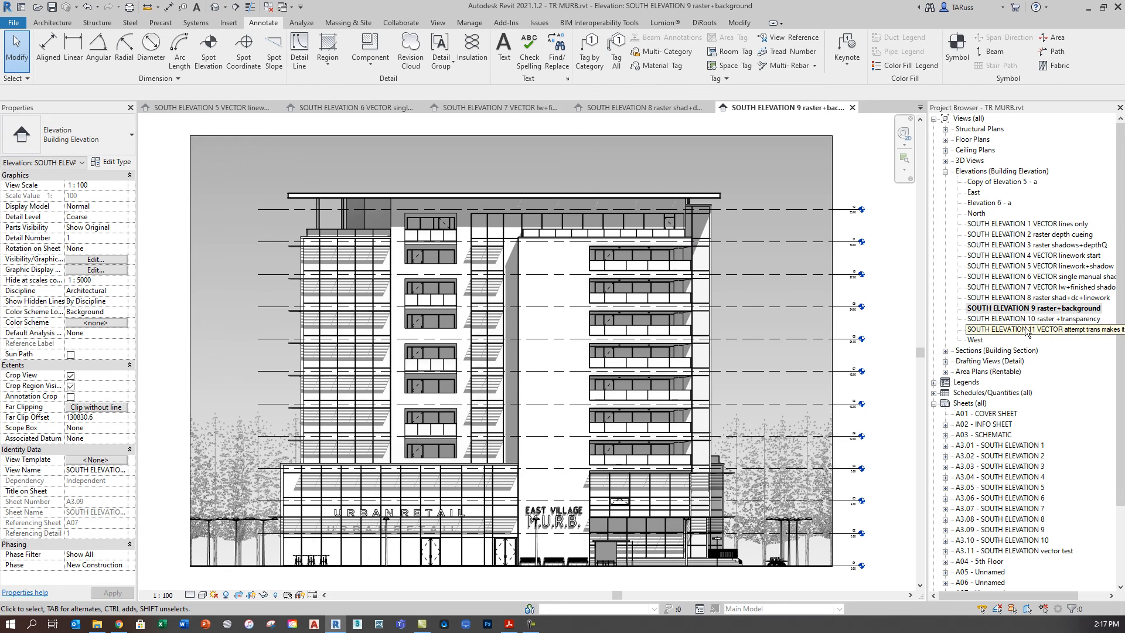
Step: Open the SOUTH ELEVATION 10 raster+transparency view and bring up its Visibility/Graphic Overrides
click(1003, 321)
double_click(1003, 320)
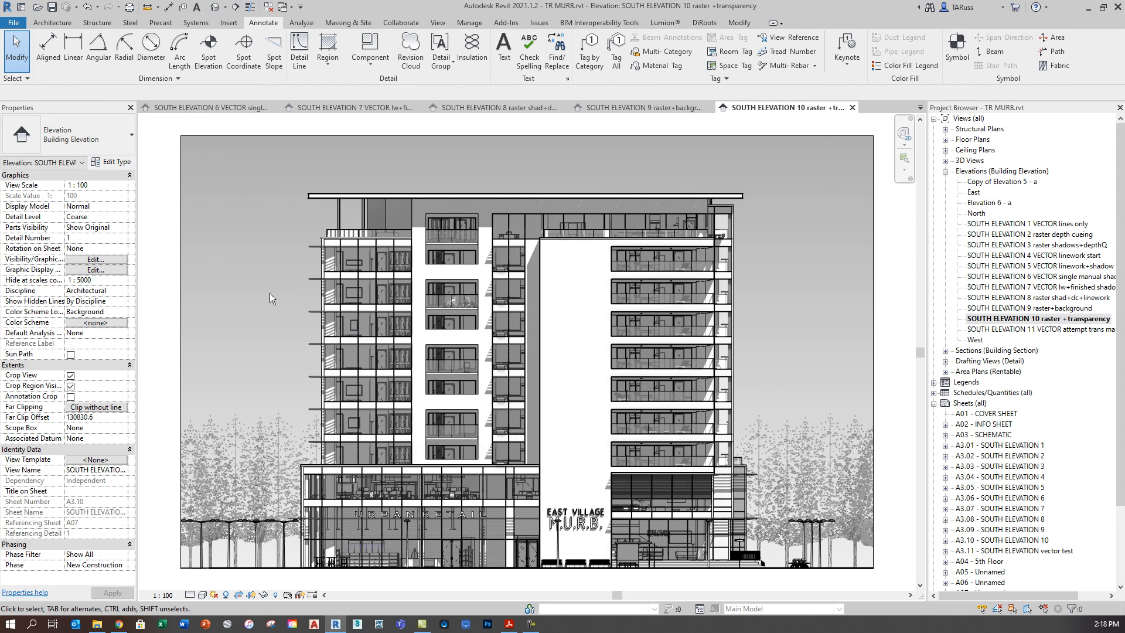
key(v)
key(g)
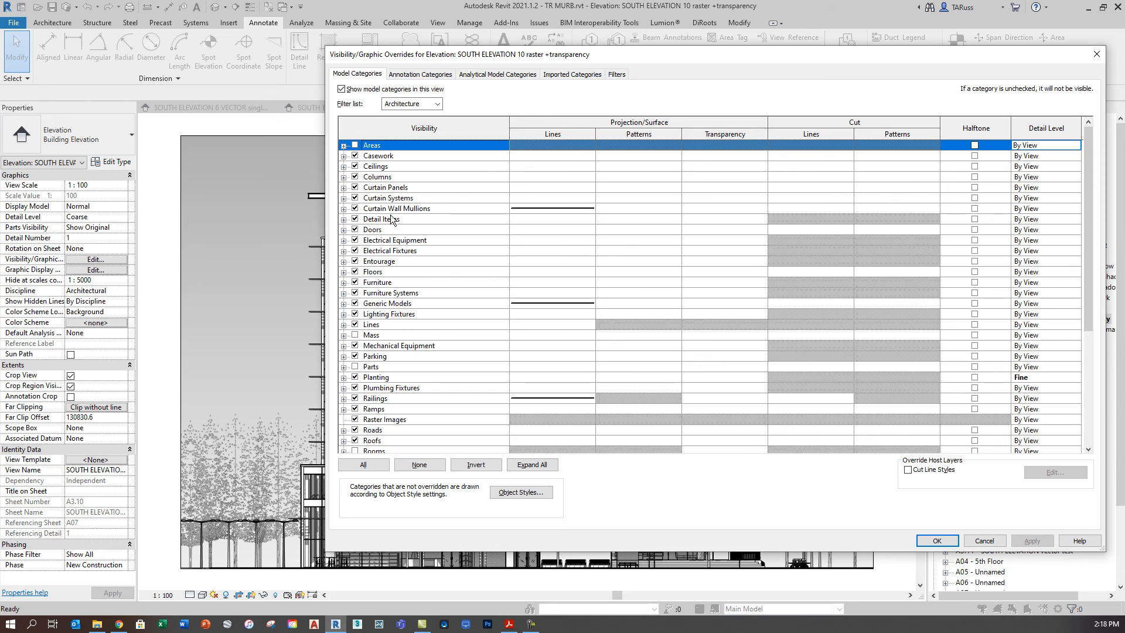
Step: Review the projection line and surface transparency overrides available for the Curtain Panels category, leaving the overrides without changes
click(540, 187)
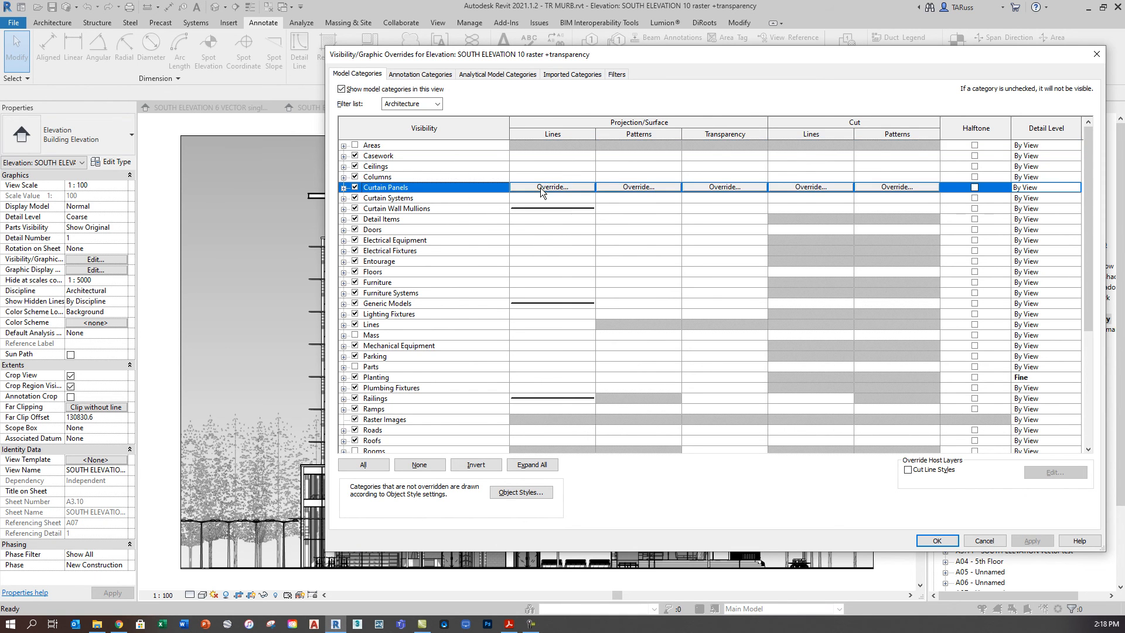
click(541, 187)
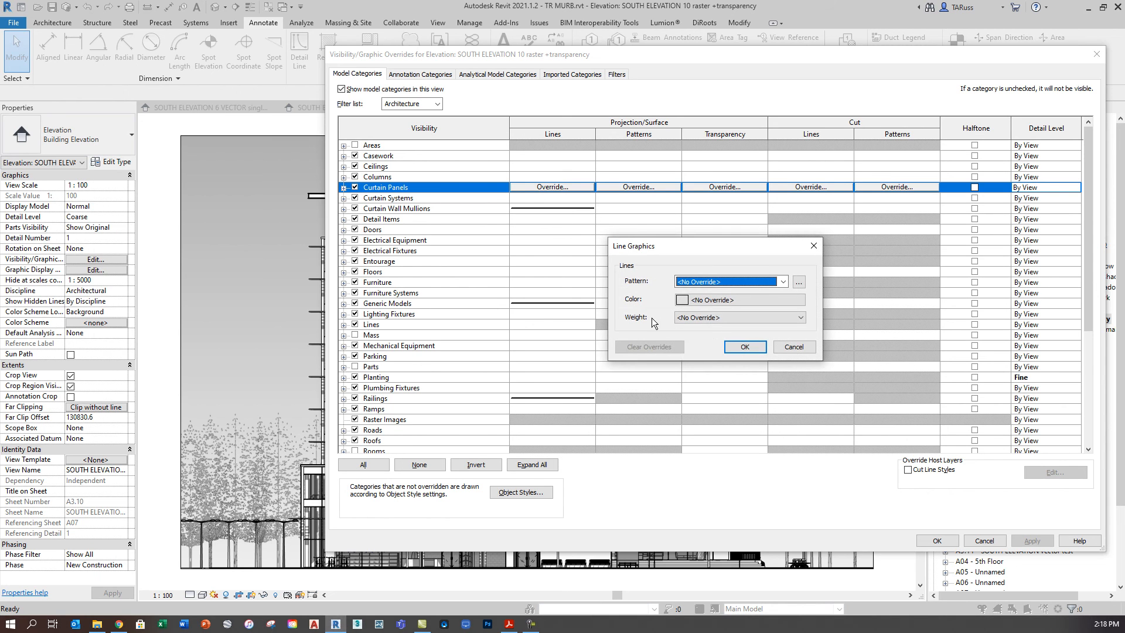
click(791, 348)
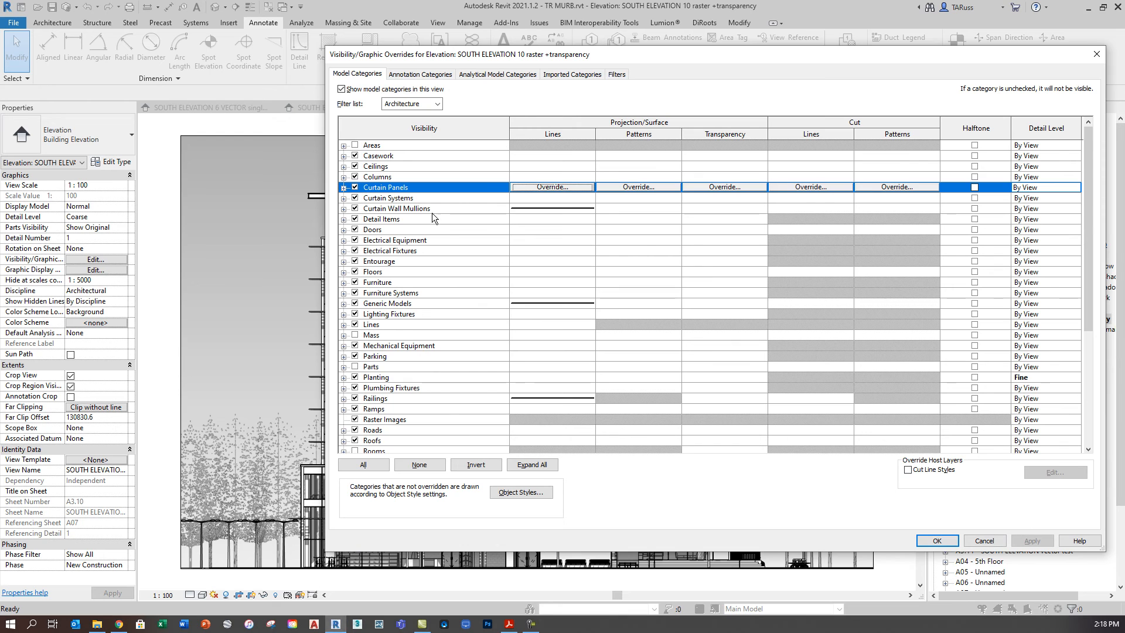
click(722, 187)
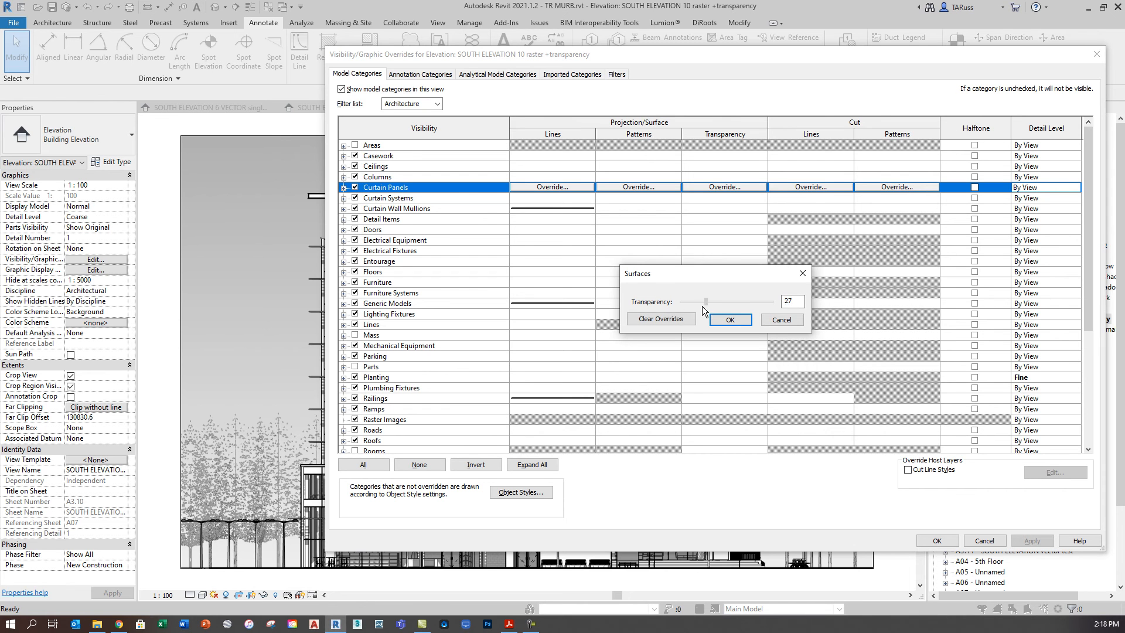
click(781, 320)
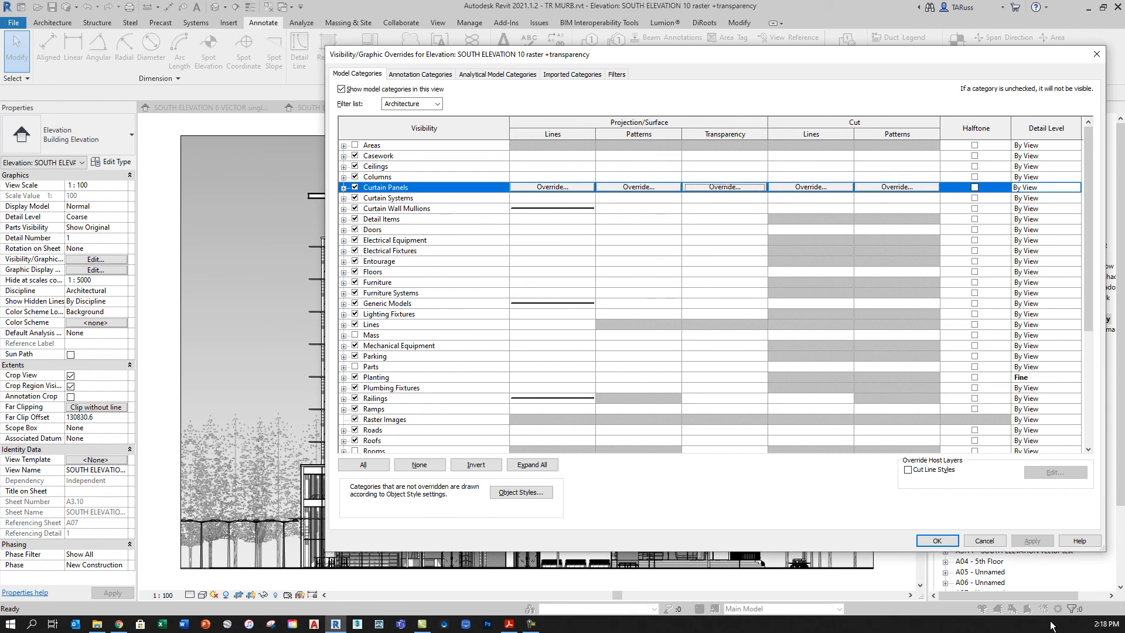
click(984, 541)
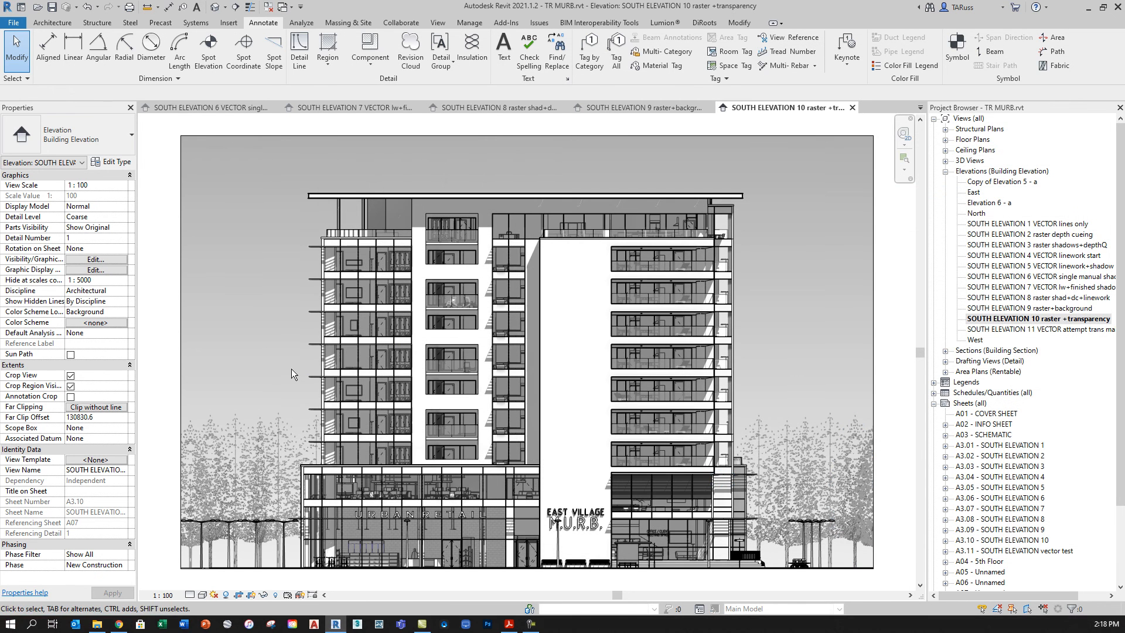
Step: Select a GASKET PANEL TEST with offsets curtain panel on the facade and extend the selection to all its instances visible in the view
scroll(310, 371, up, 1)
scroll(308, 367, up, 5)
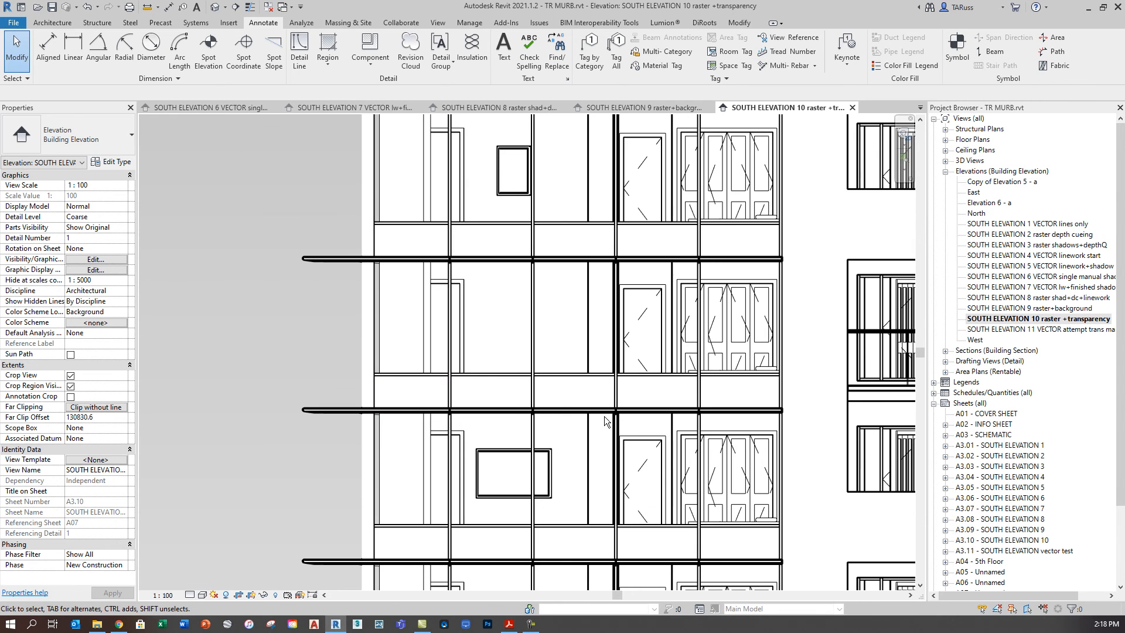
scroll(299, 339, down, 4)
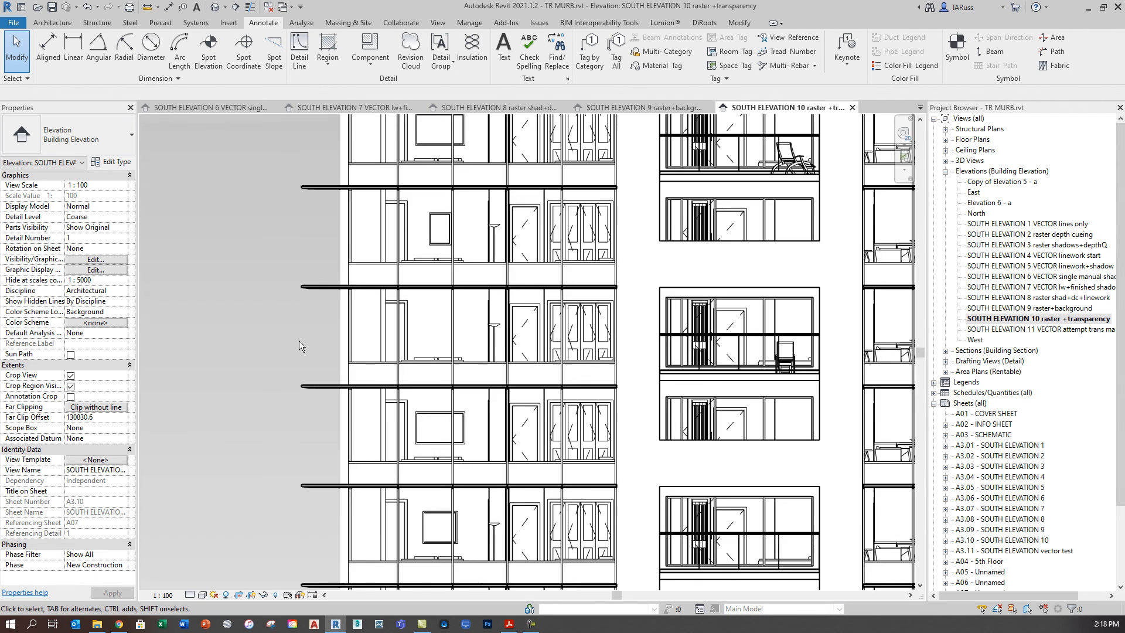
scroll(298, 339, down, 2)
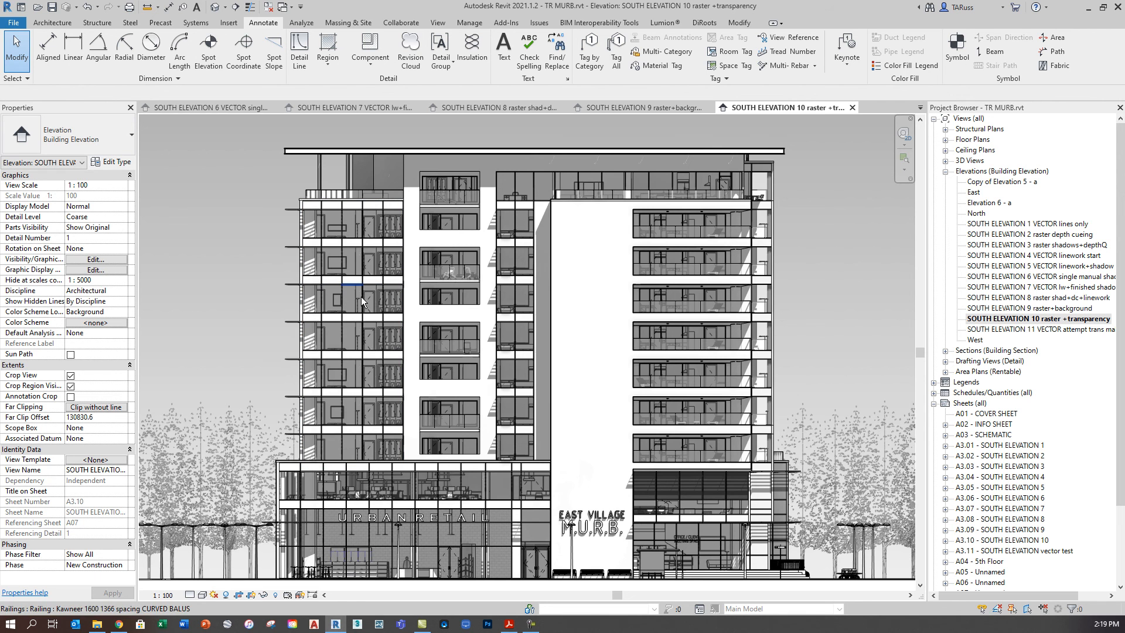
scroll(341, 304, up, 4)
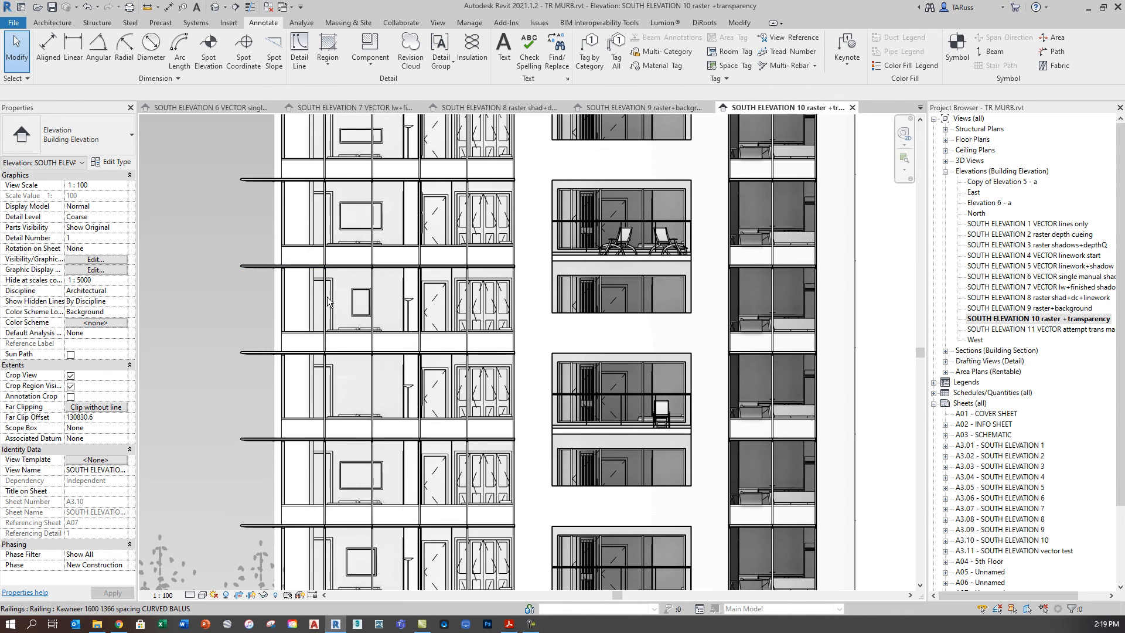
scroll(374, 284, up, 1)
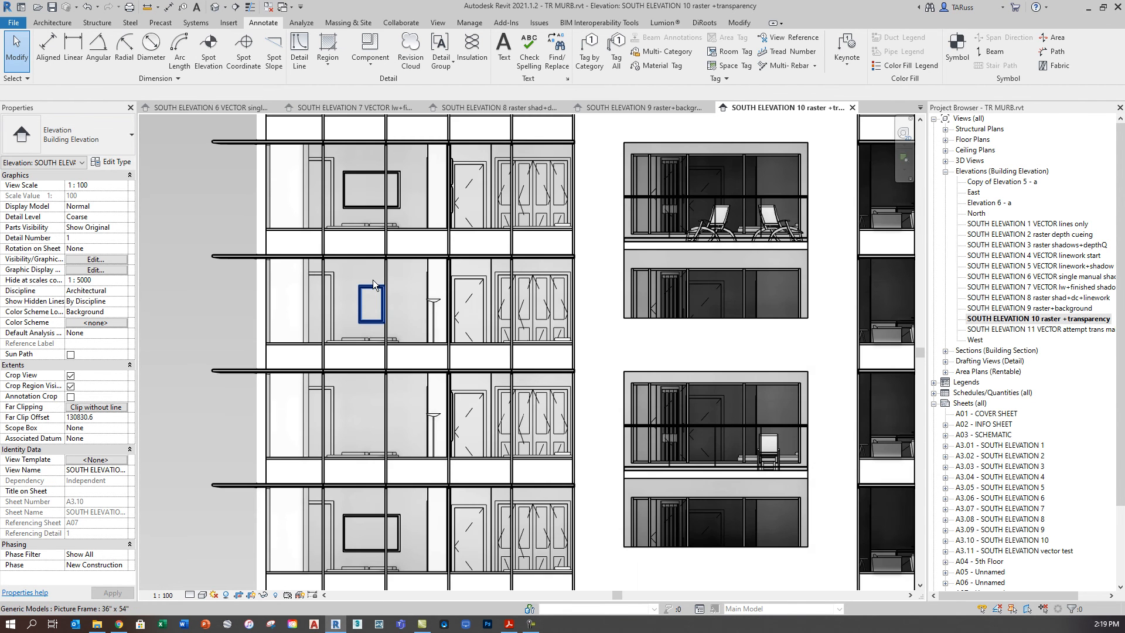
key(Tab)
key(Tab)
key(Tab)
key(Tab)
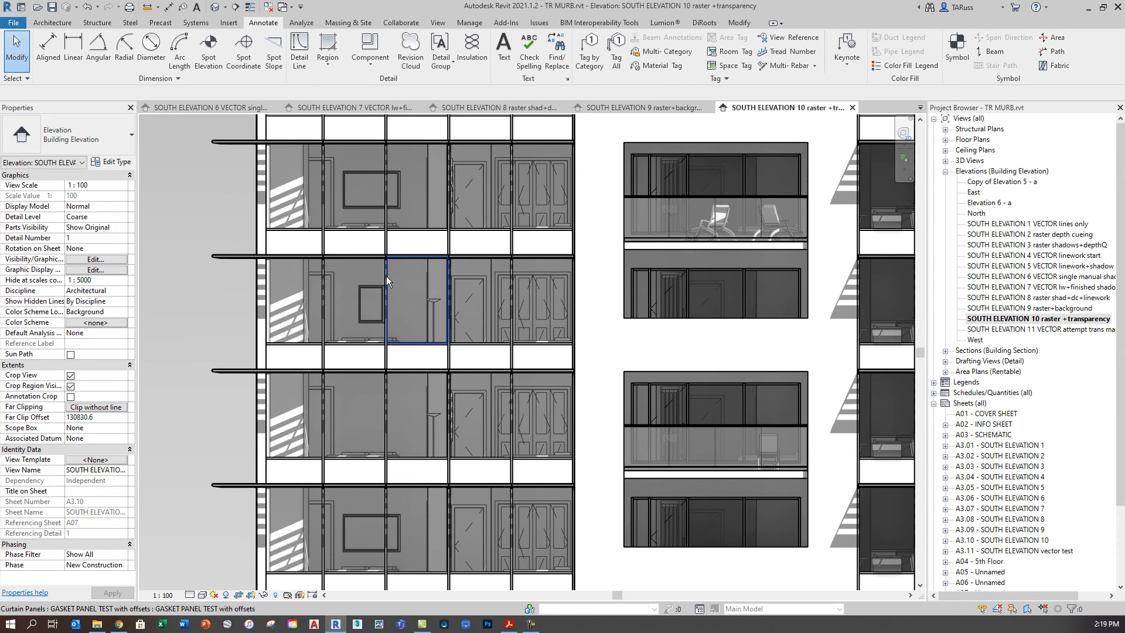
click(386, 276)
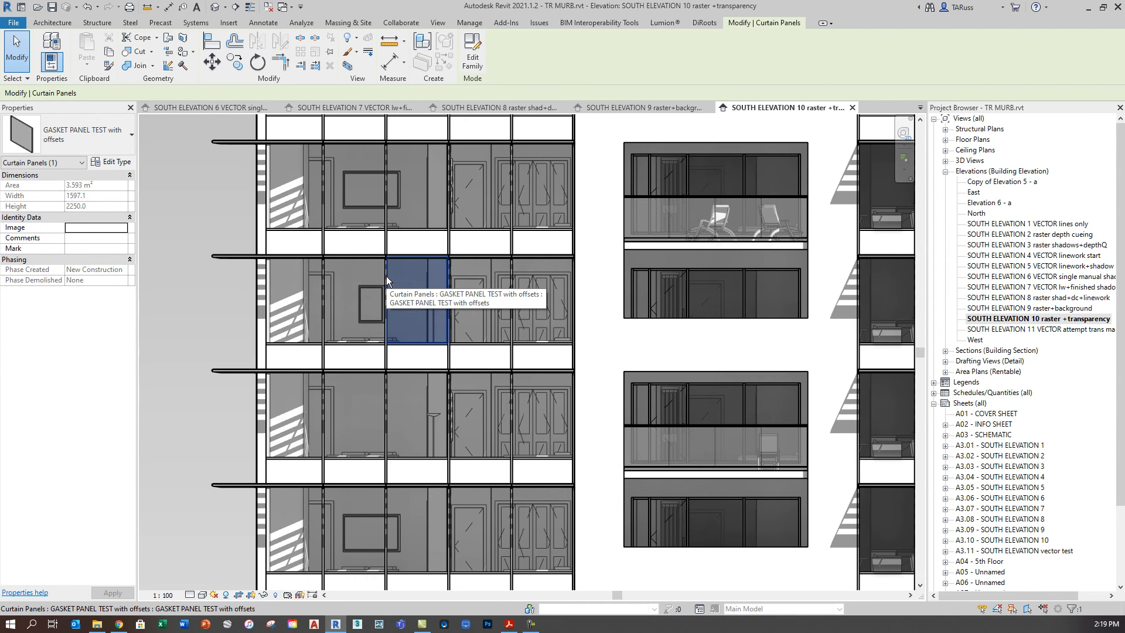
right_click(411, 289)
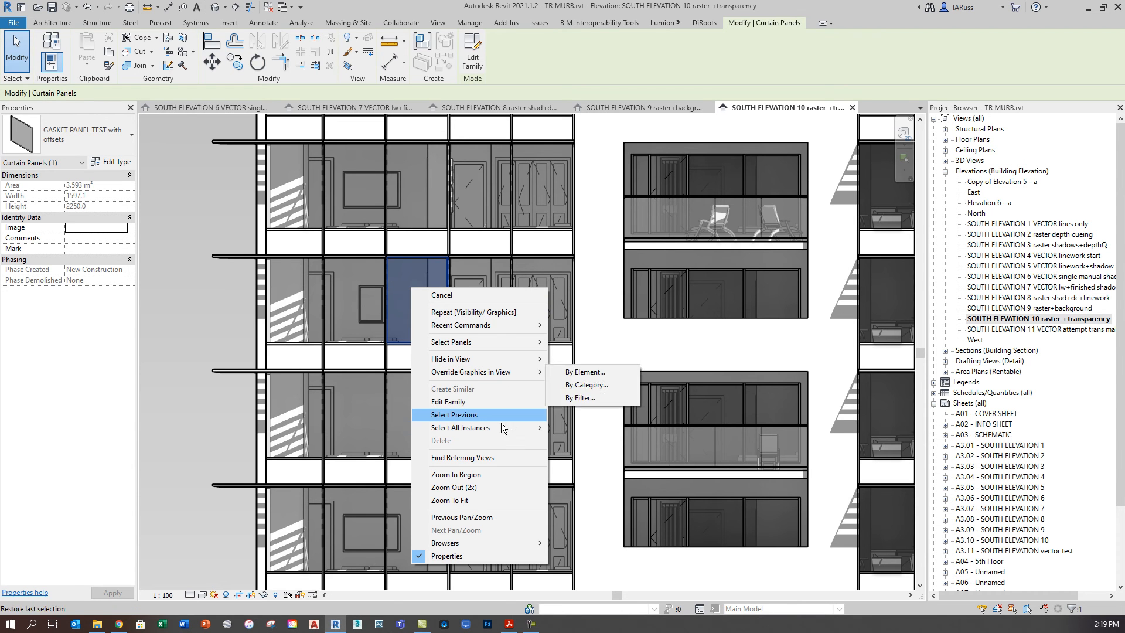
mouse_move(500, 430)
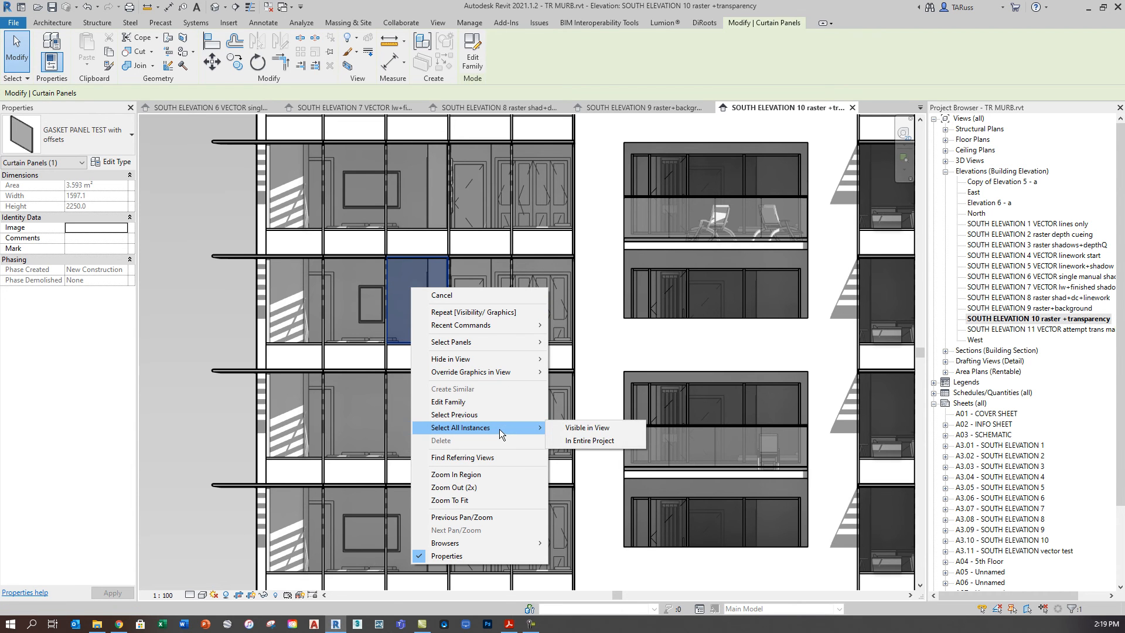
click(574, 428)
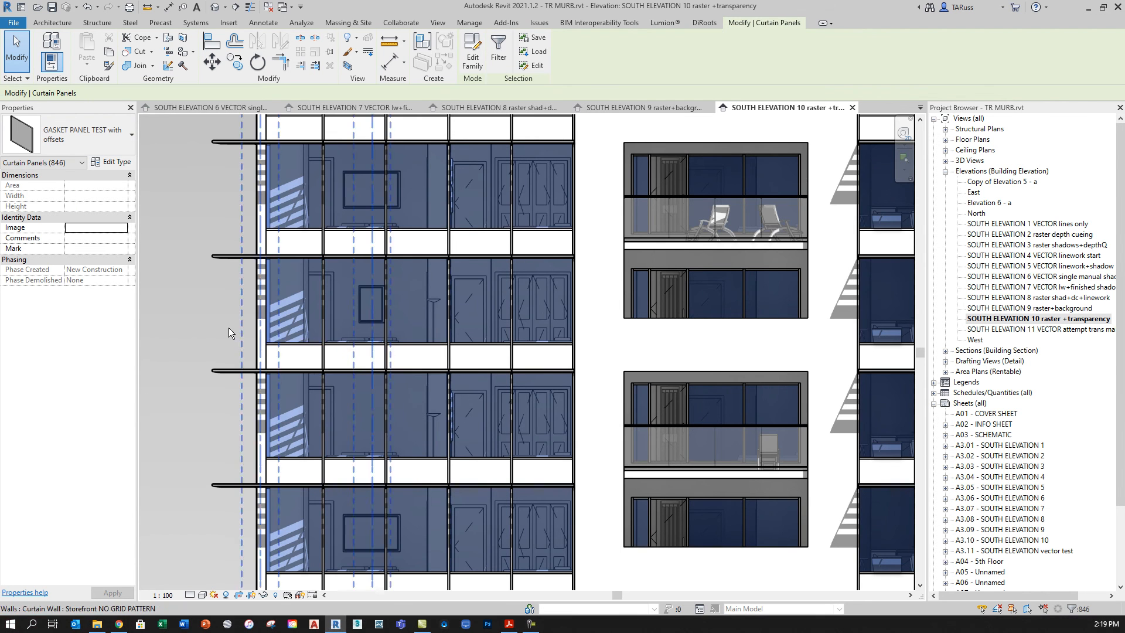
Step: Apply a view-specific override by element to the selected curtain panels with a surface transparency of 70
scroll(228, 327, down, 1)
scroll(229, 327, down, 2)
scroll(235, 328, down, 1)
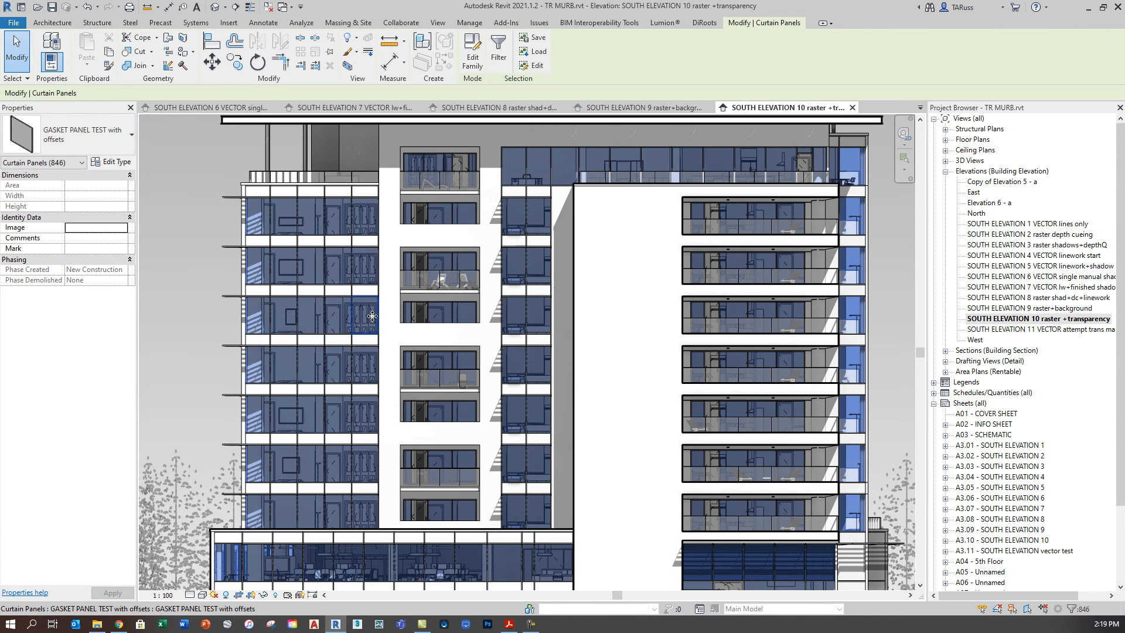
right_click(312, 269)
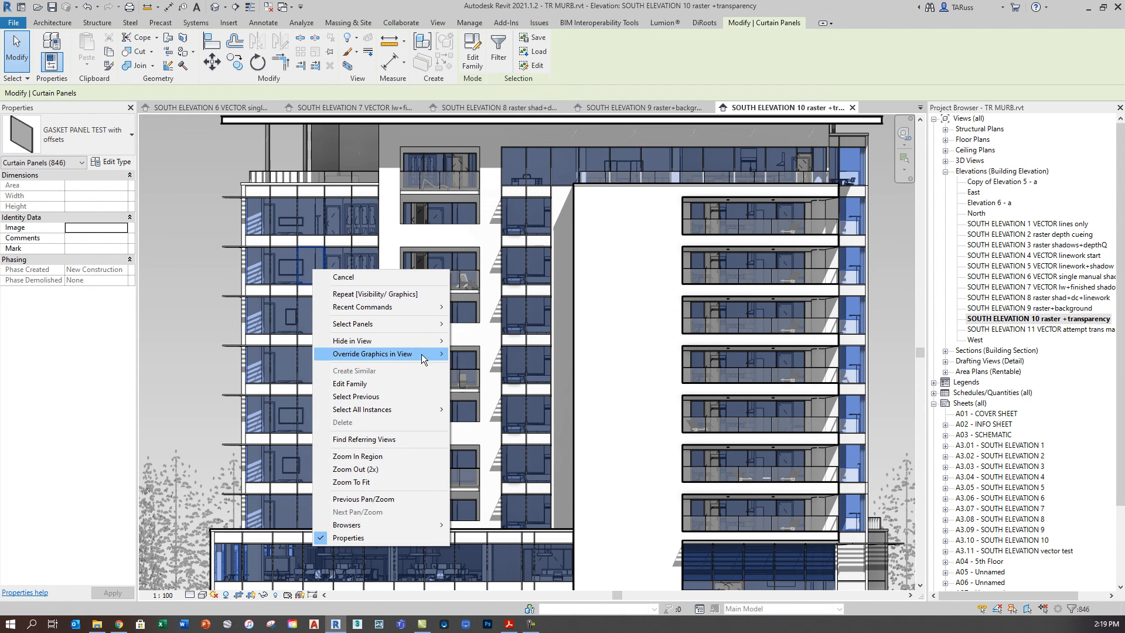
mouse_move(407, 356)
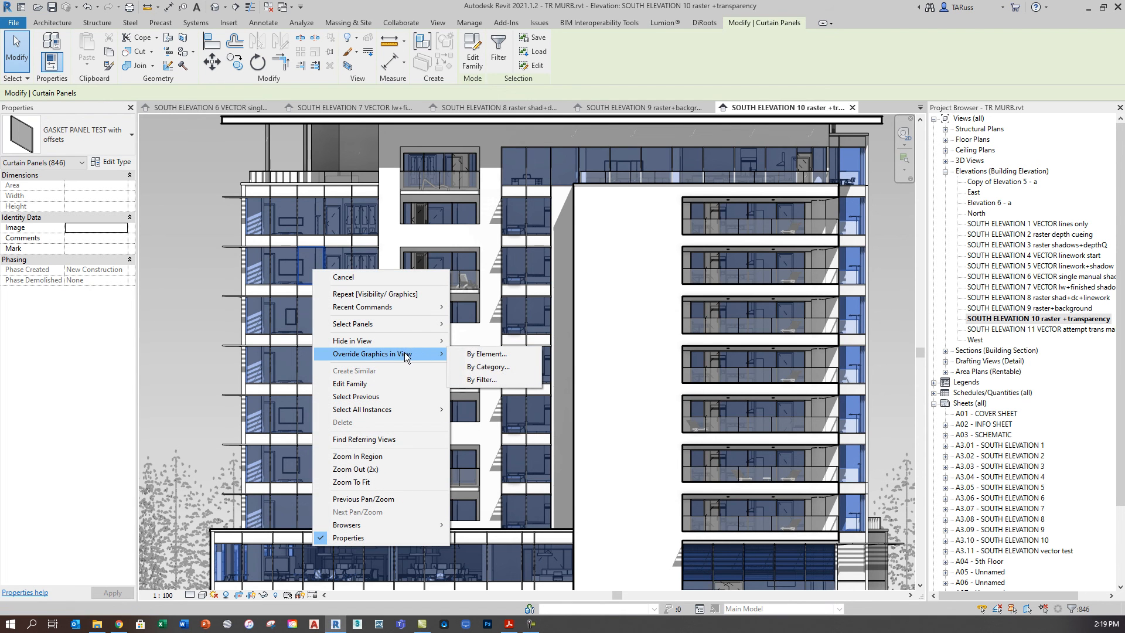
click(486, 354)
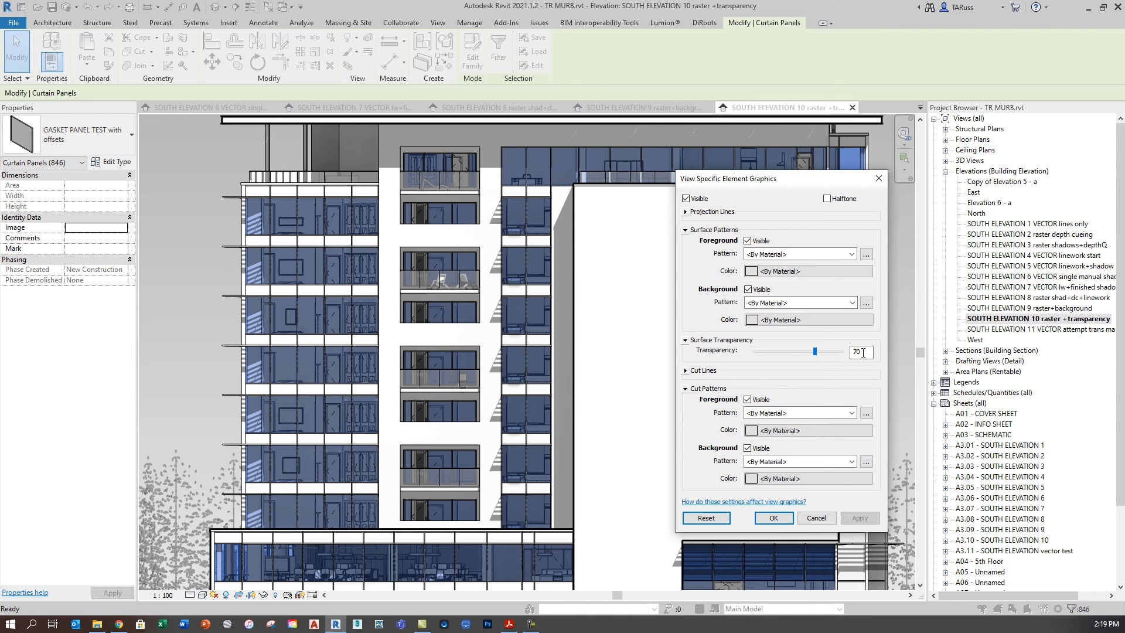
click(774, 517)
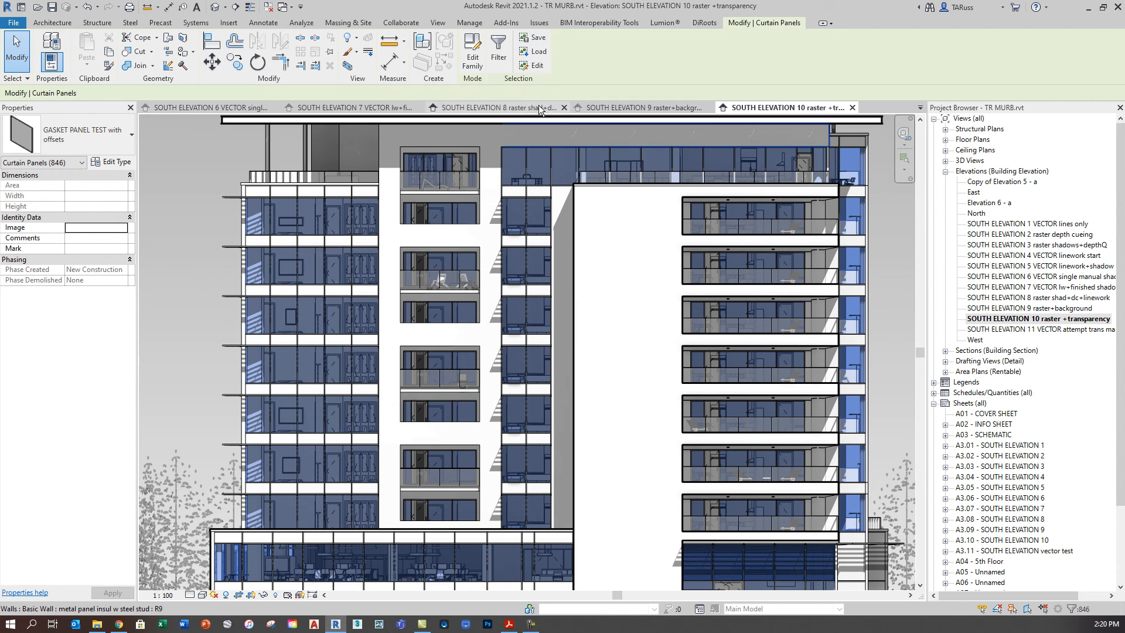
Step: Try to save the selected curtain panels as a selection set named "view panels", without replacing the existing one
click(537, 39)
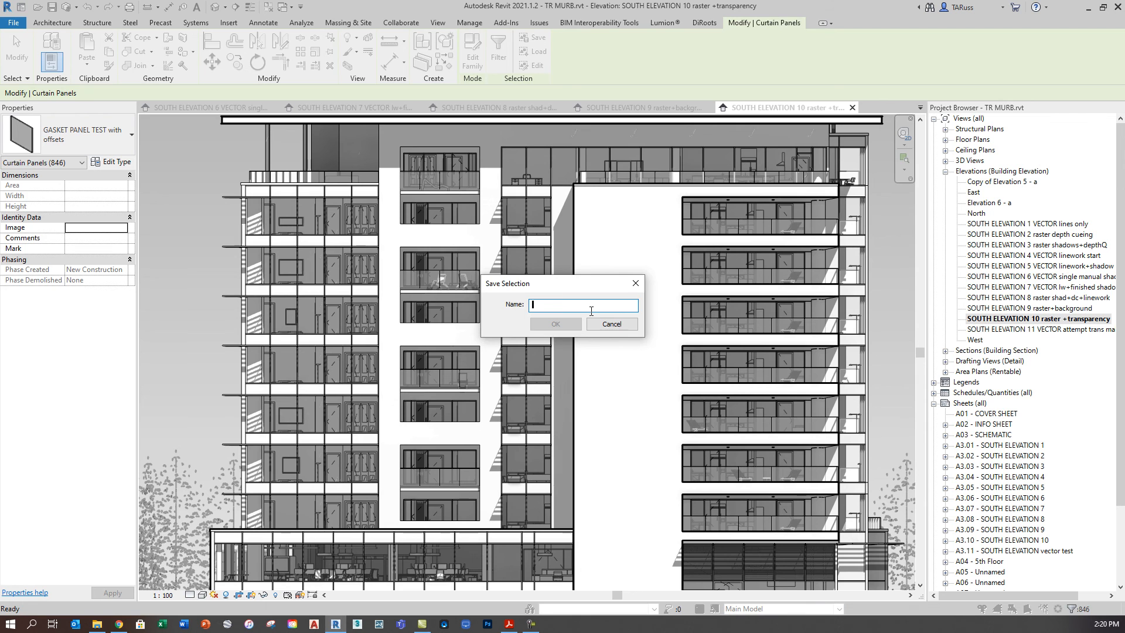
text(elevation)
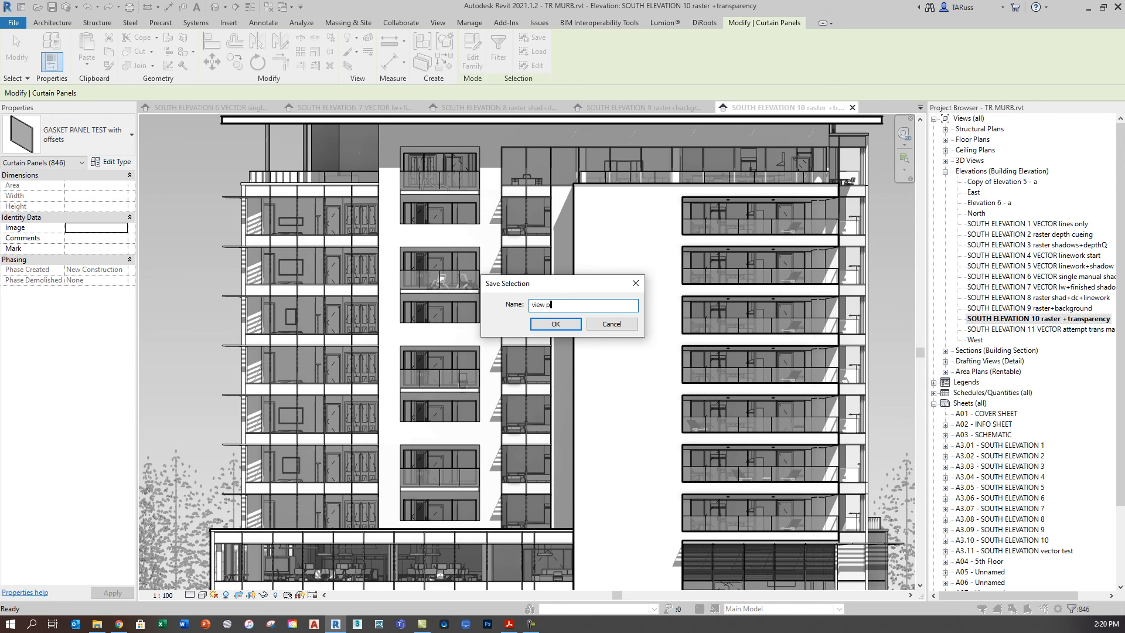
key(Return)
text(view panels)
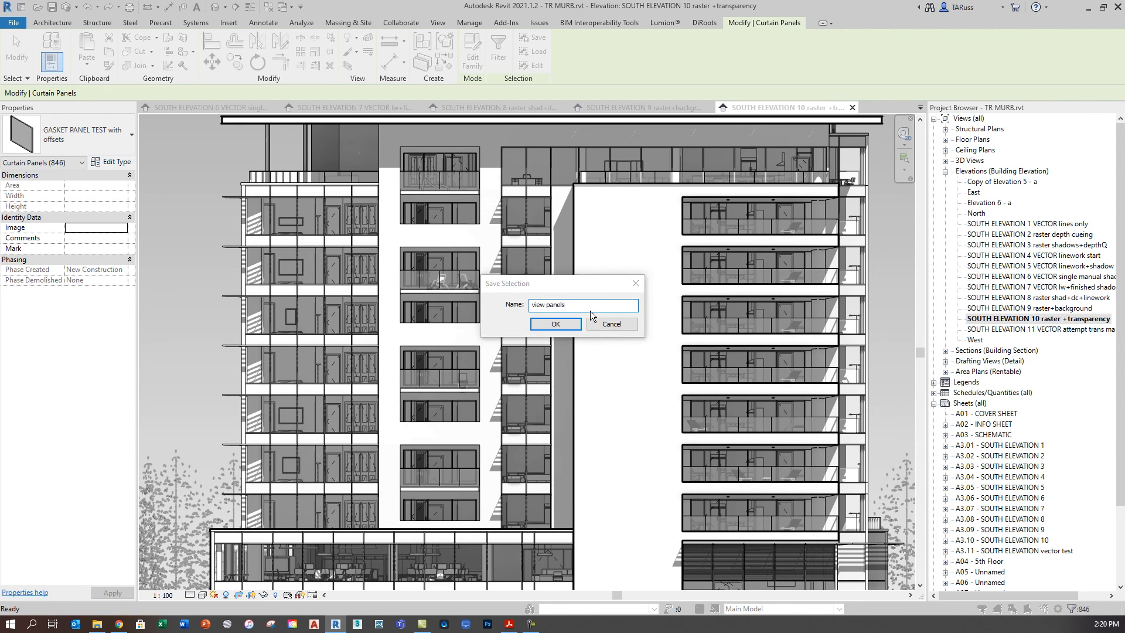
key(Return)
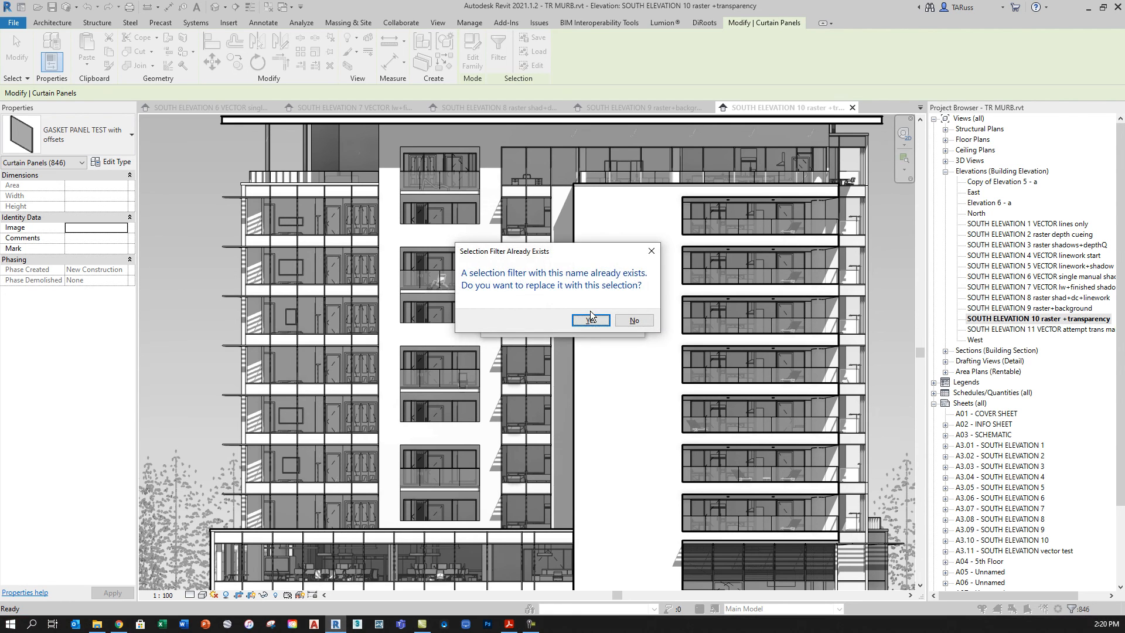
click(635, 322)
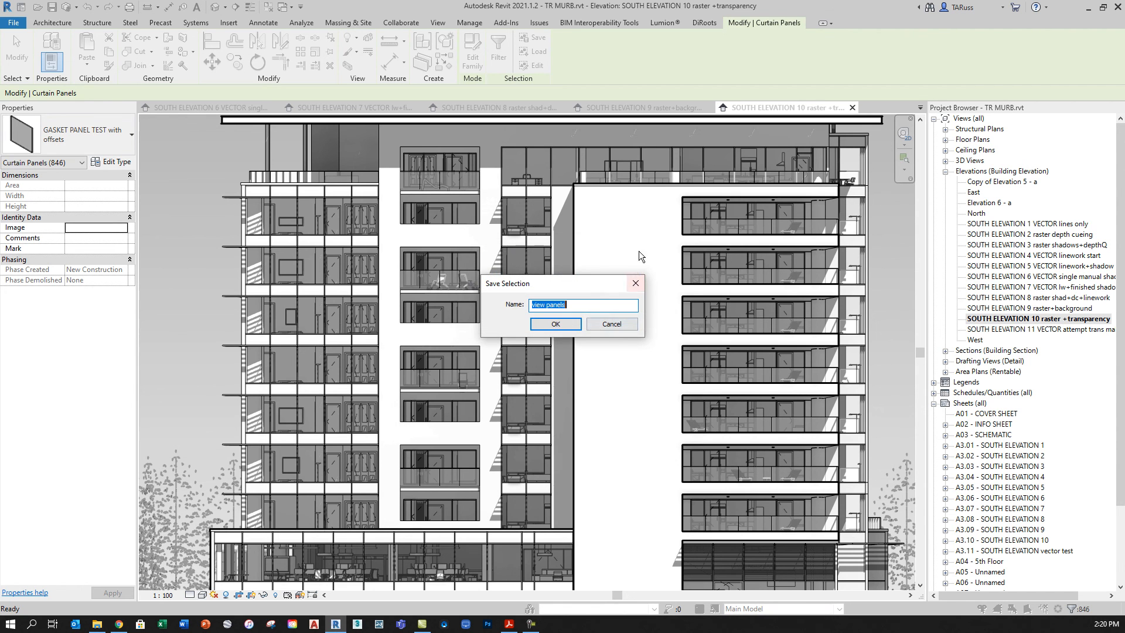
click(615, 324)
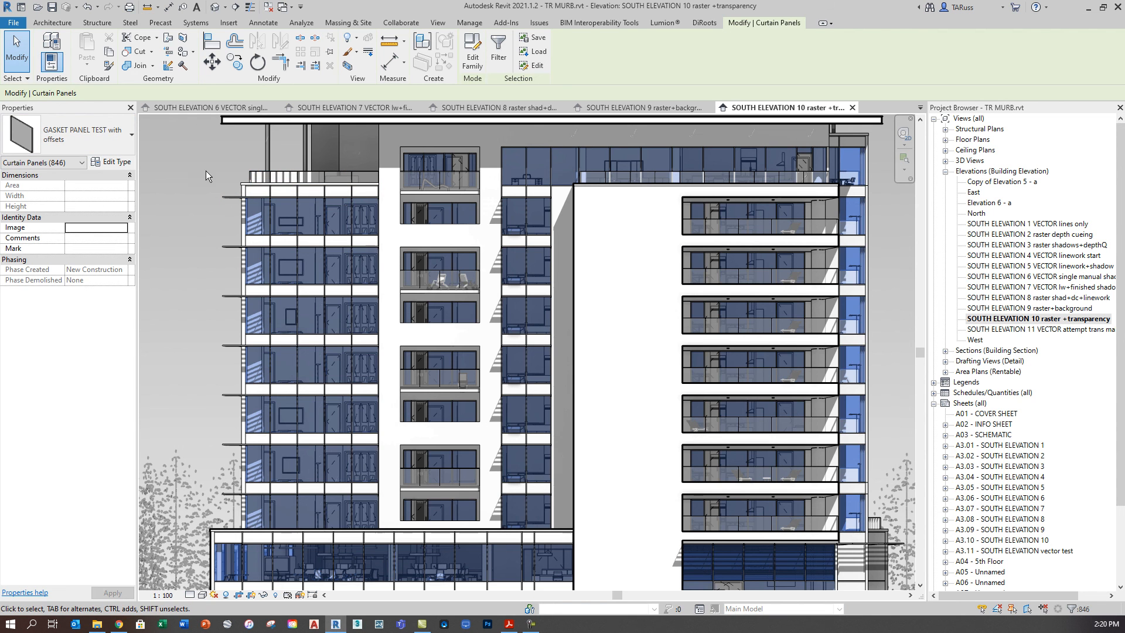
Step: Review the list of saved selection sets that can be loaded into the project view
click(263, 23)
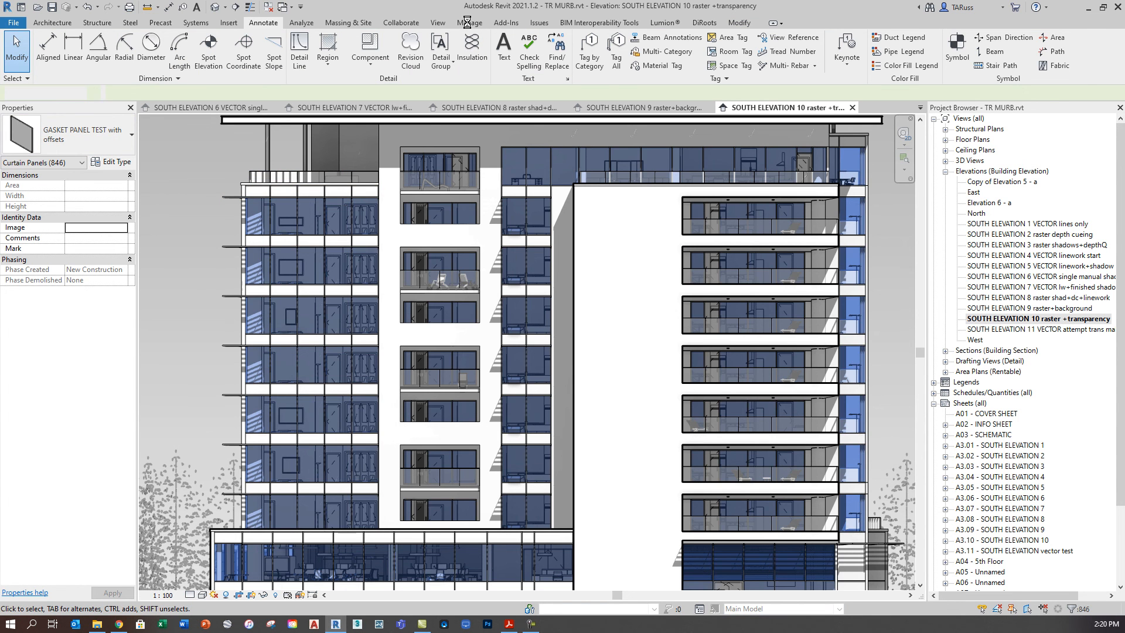
click(469, 23)
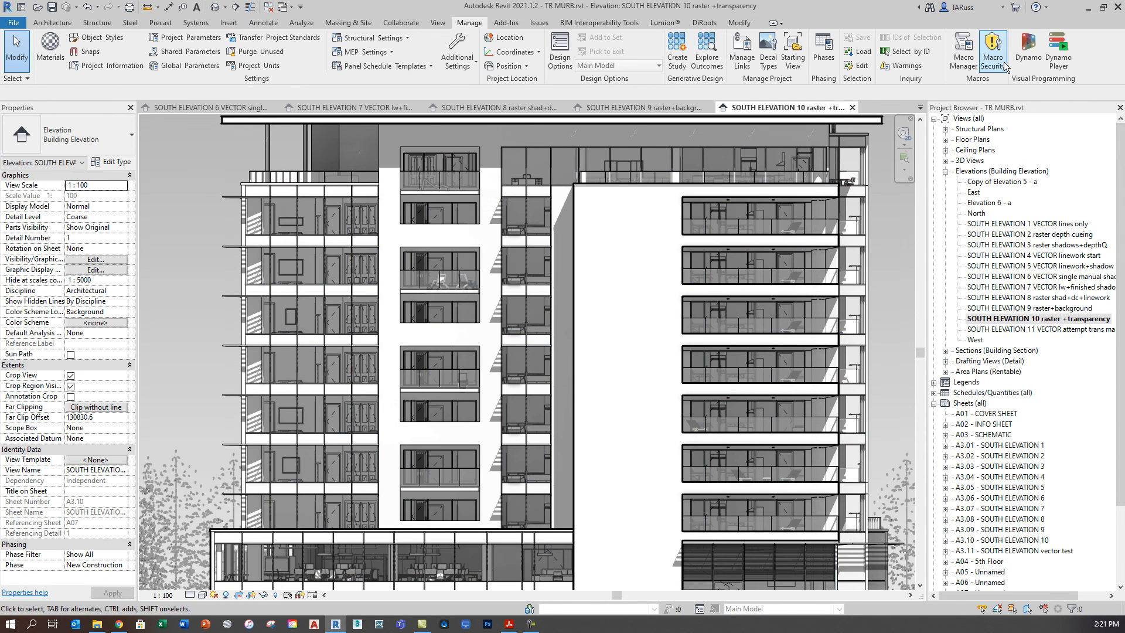
click(862, 53)
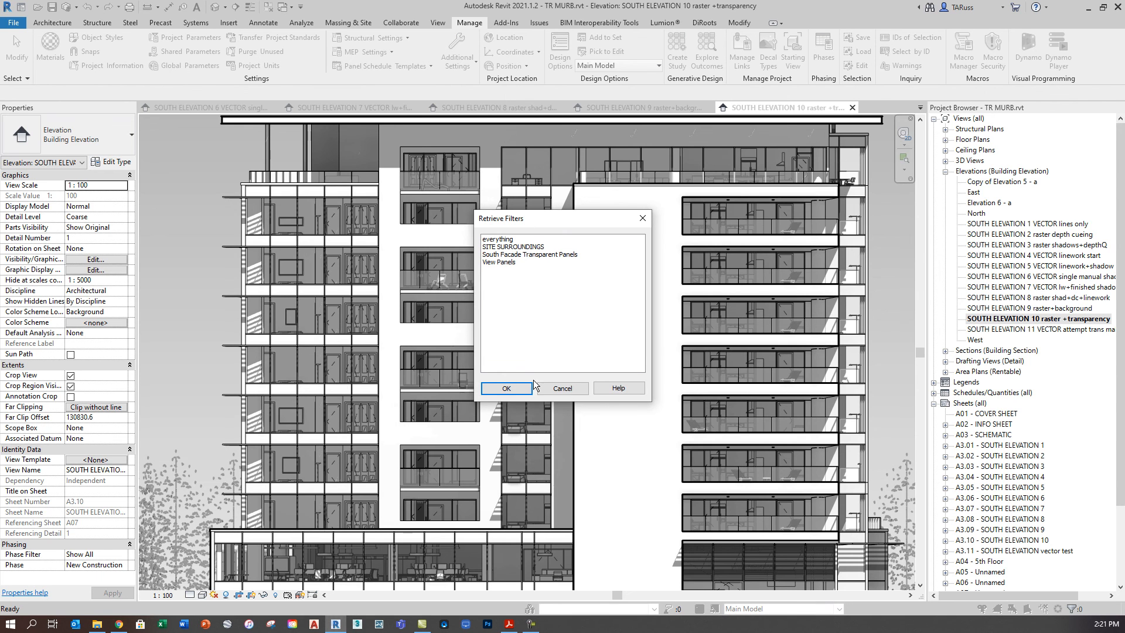
click(506, 388)
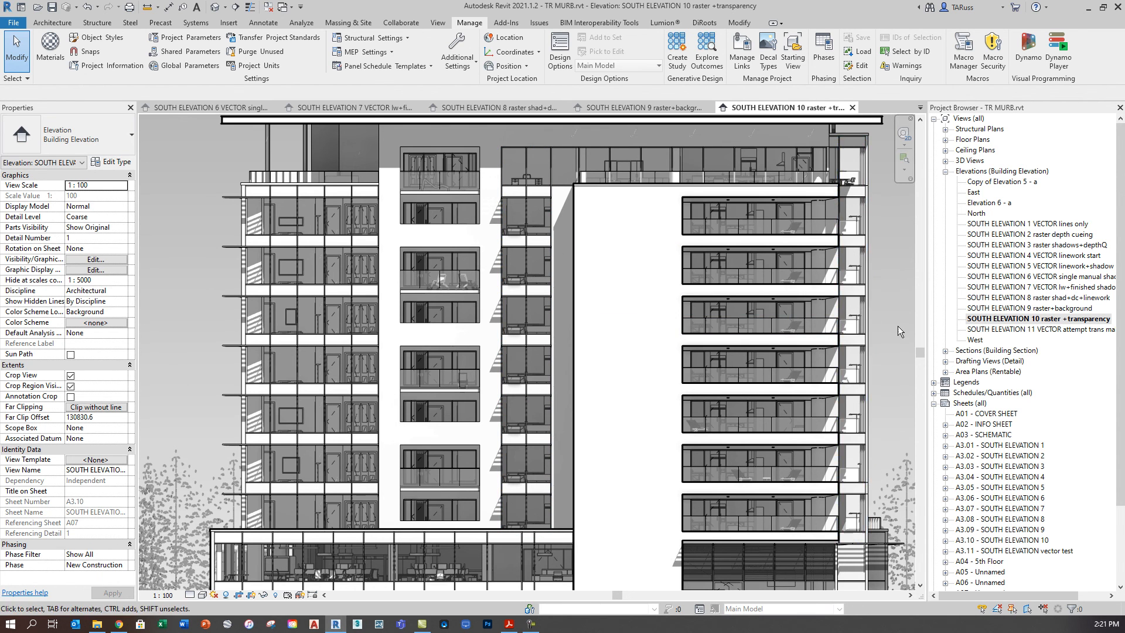
Step: Switch to the PDF in Acrobat and go to page 10 to view the raster elevation with transparency
click(509, 623)
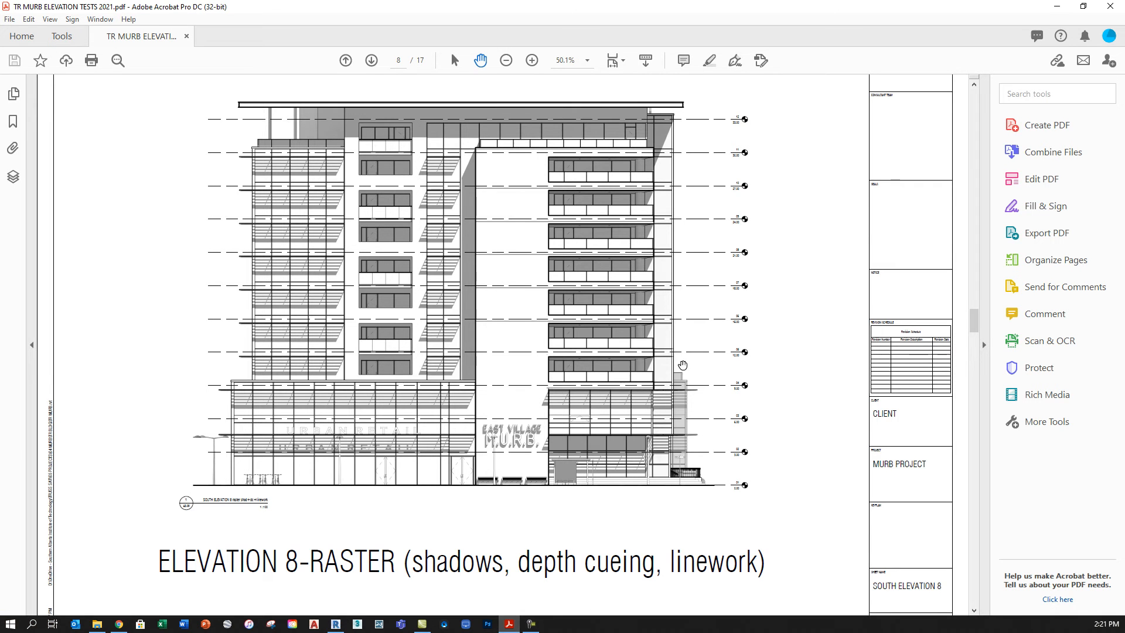
click(371, 60)
click(371, 60)
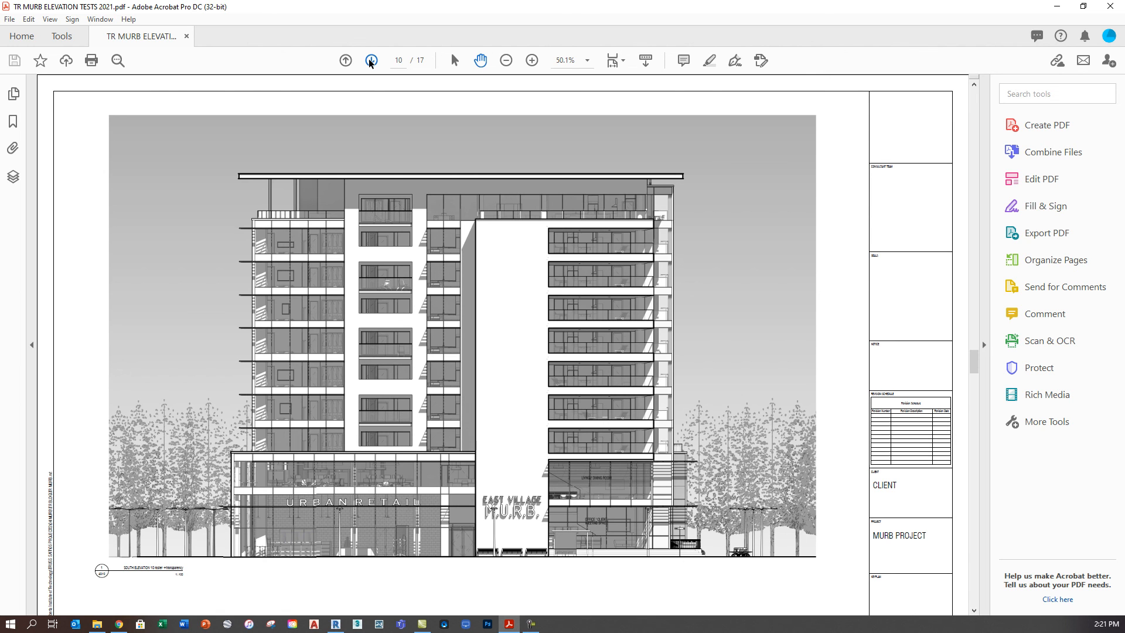
Step: Page through pages 11 to 13 of the PDF to compare the lines-only vector elevation with the finished linework-and-shadows vector version
click(371, 61)
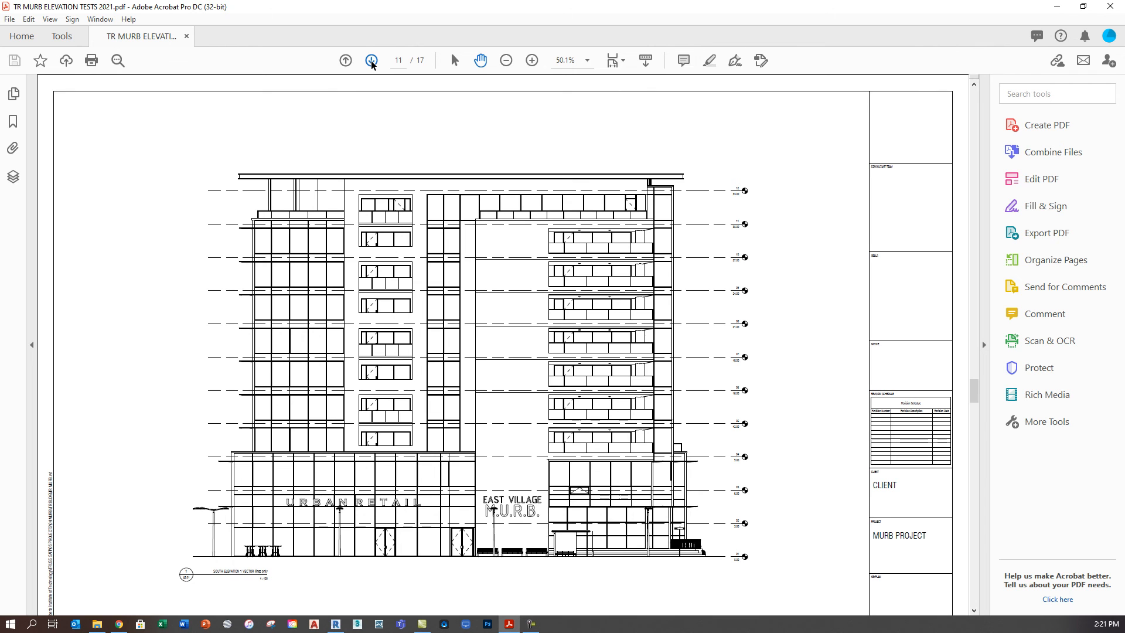
click(371, 61)
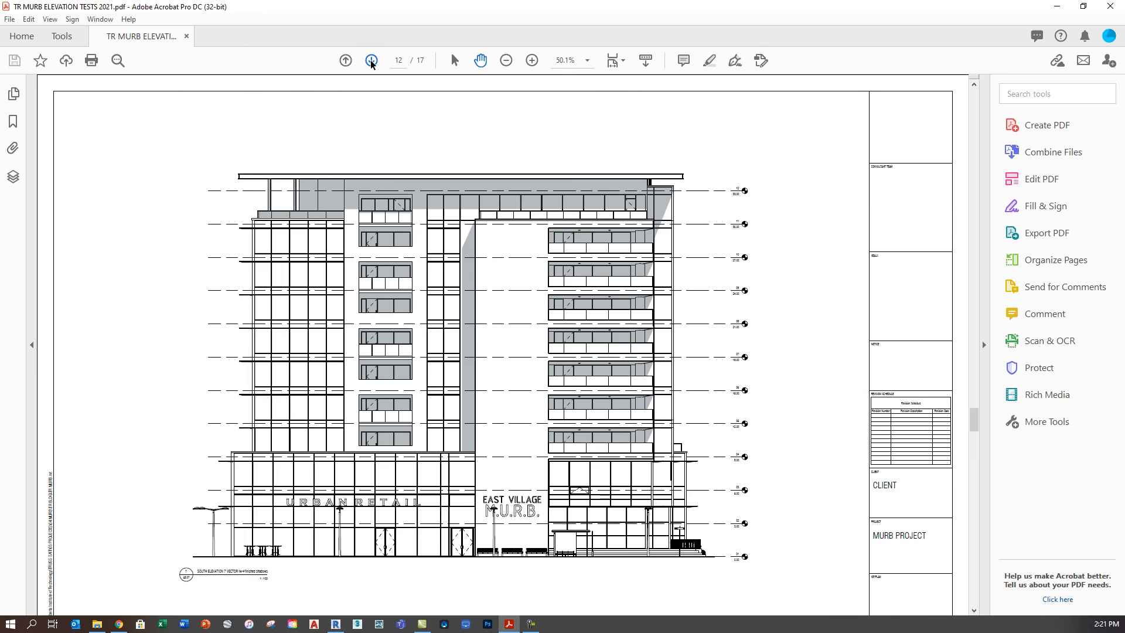
click(371, 61)
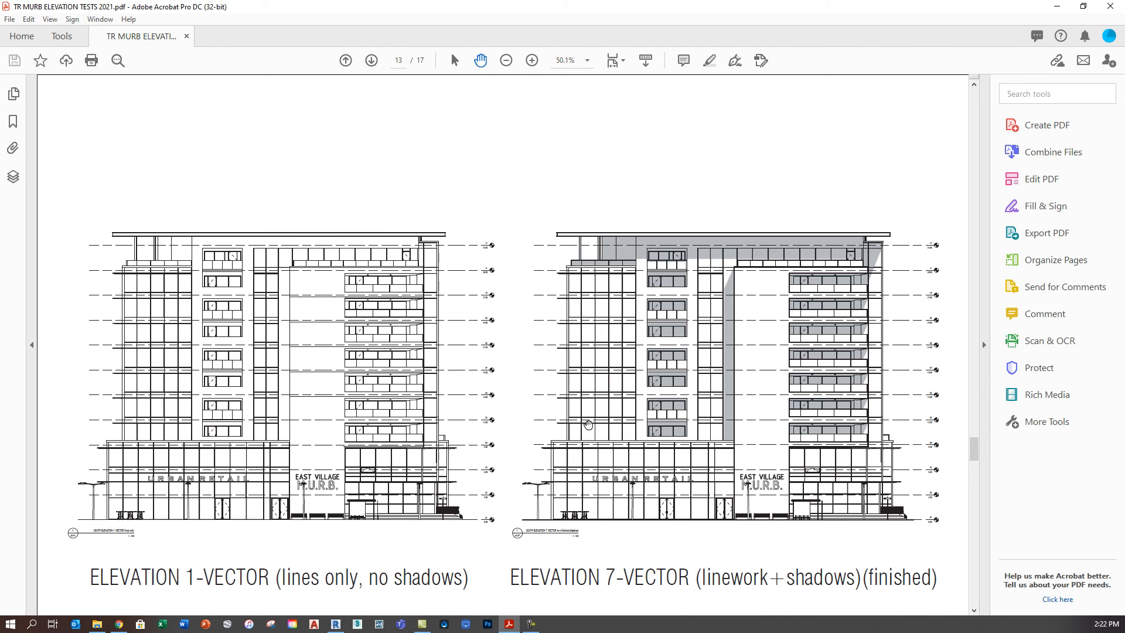
Step: Page through pages 14 to 16 to compare raster elevation 3 with raster elevation 10, ending on their side-by-side sheet
click(371, 61)
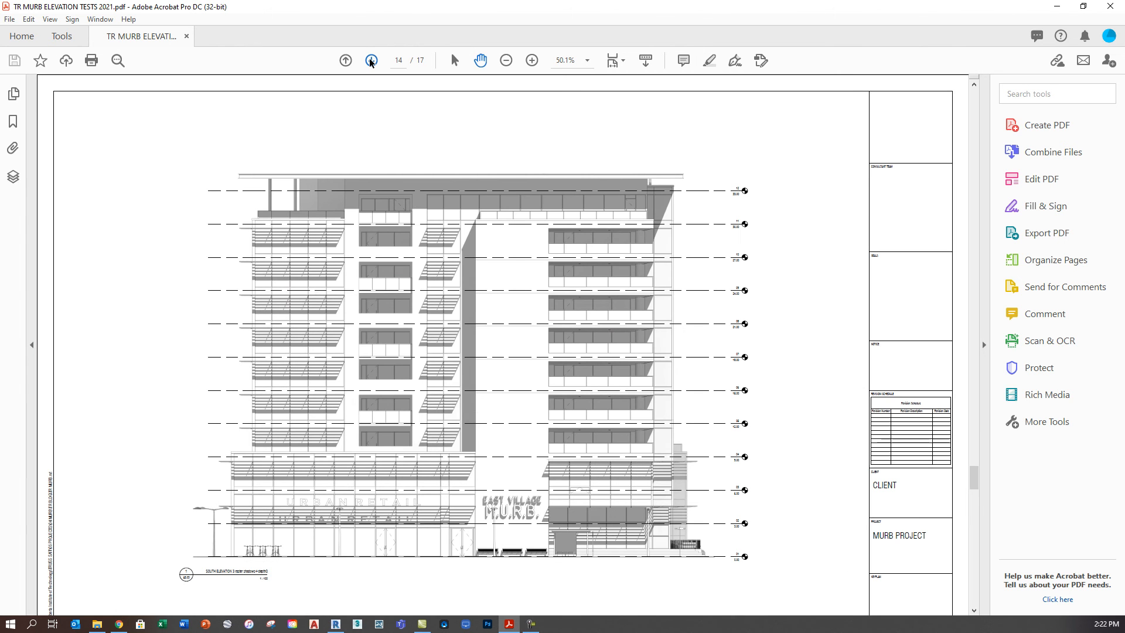
click(371, 62)
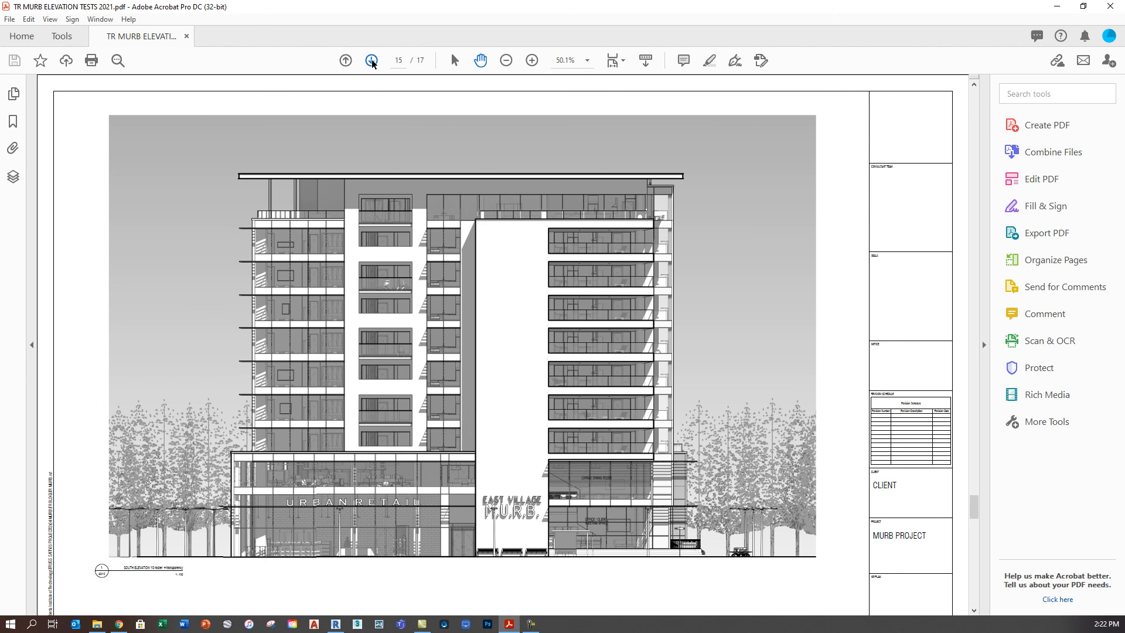
click(372, 61)
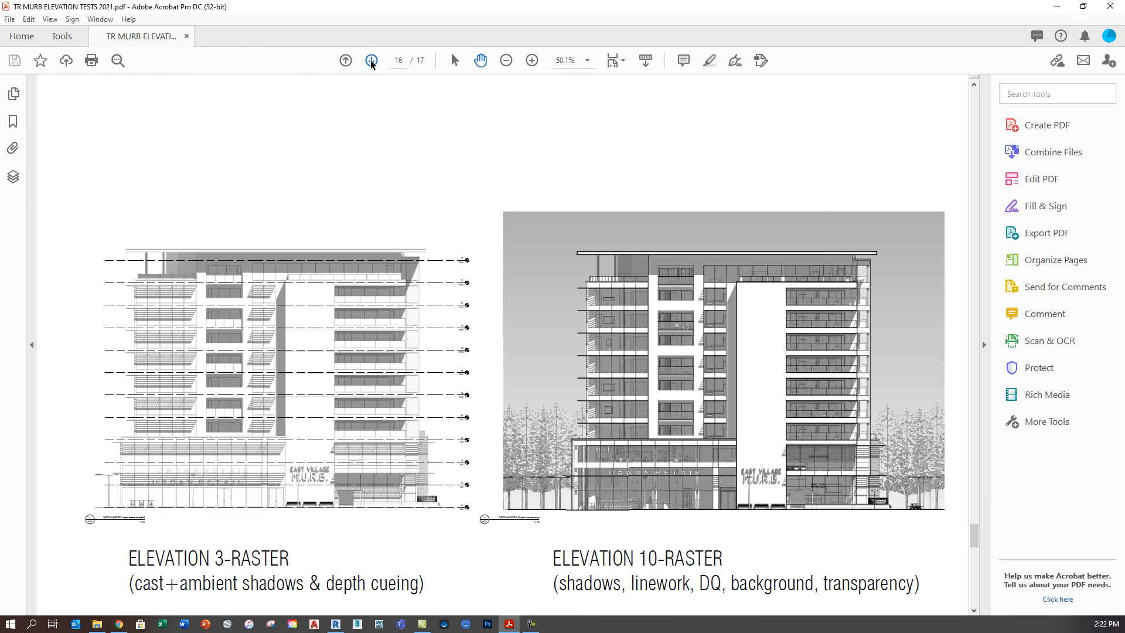
Step: On page 17, inspect the line quality of the vector and raster elevations up close near the roof, ending on both elevations in full
click(372, 61)
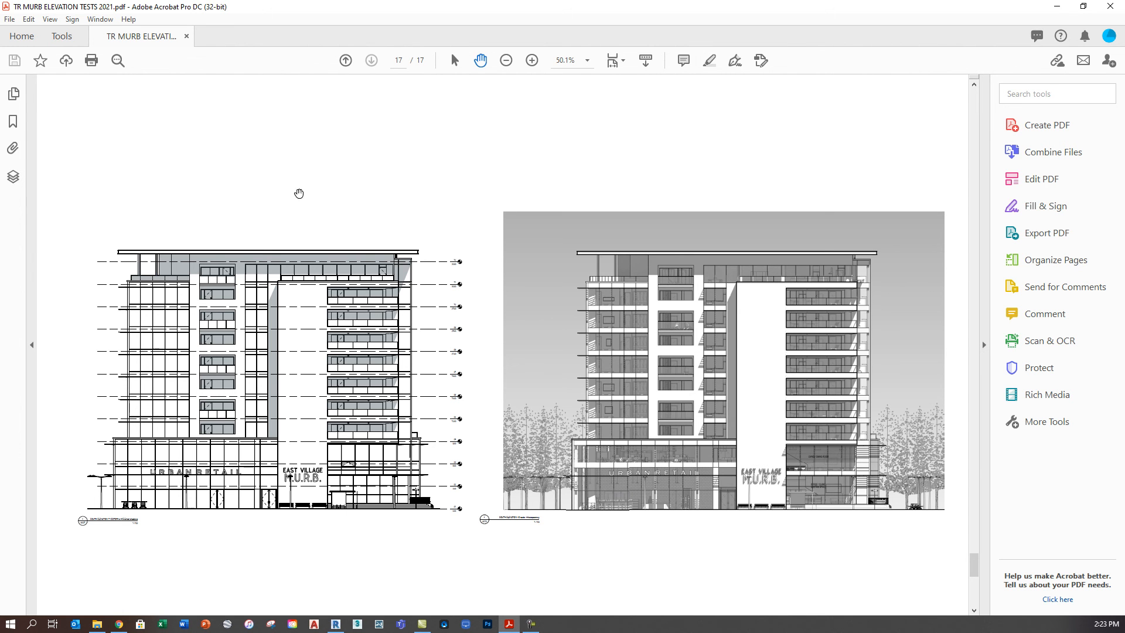
ctrl+scroll(403, 263, up, 9)
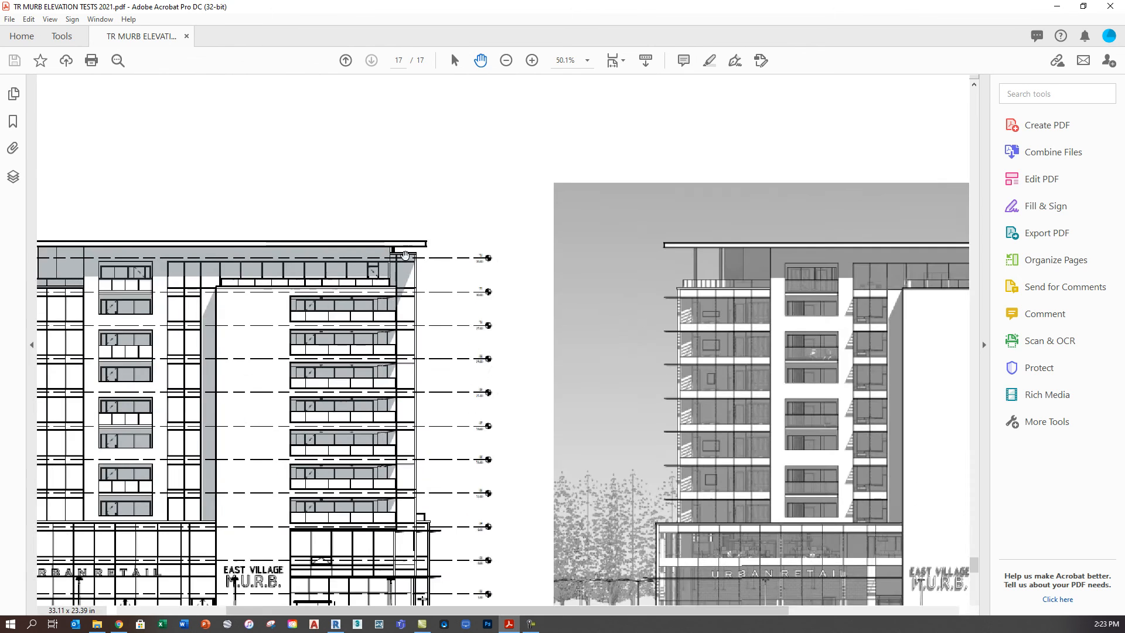
ctrl+scroll(318, 238, down, 6)
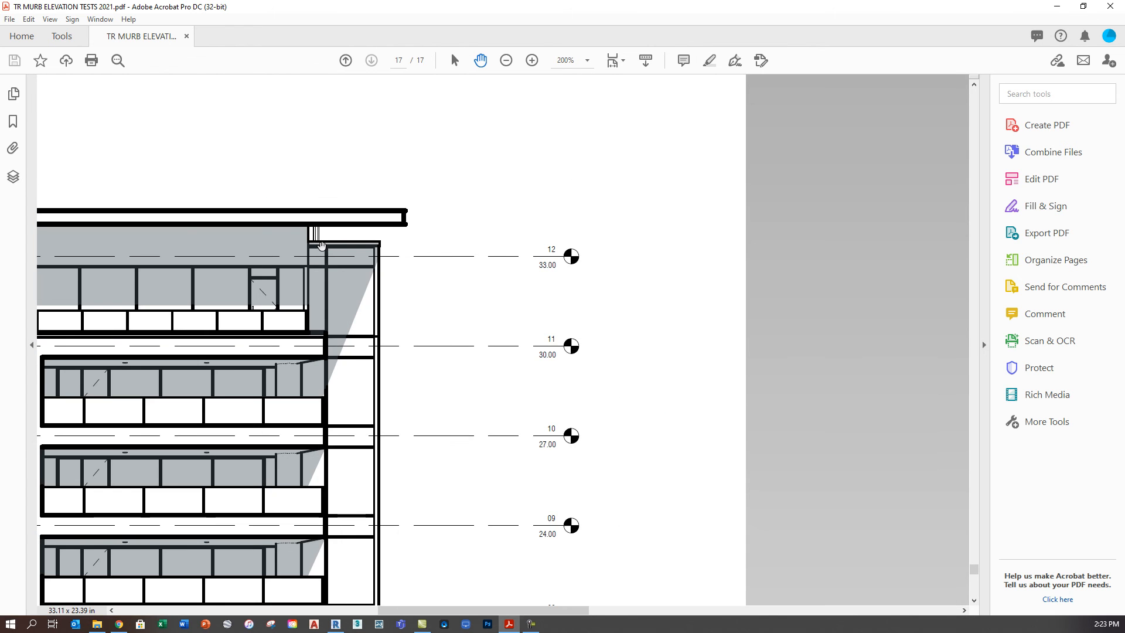
ctrl+scroll(318, 238, down, 1)
ctrl+scroll(557, 263, up, 9)
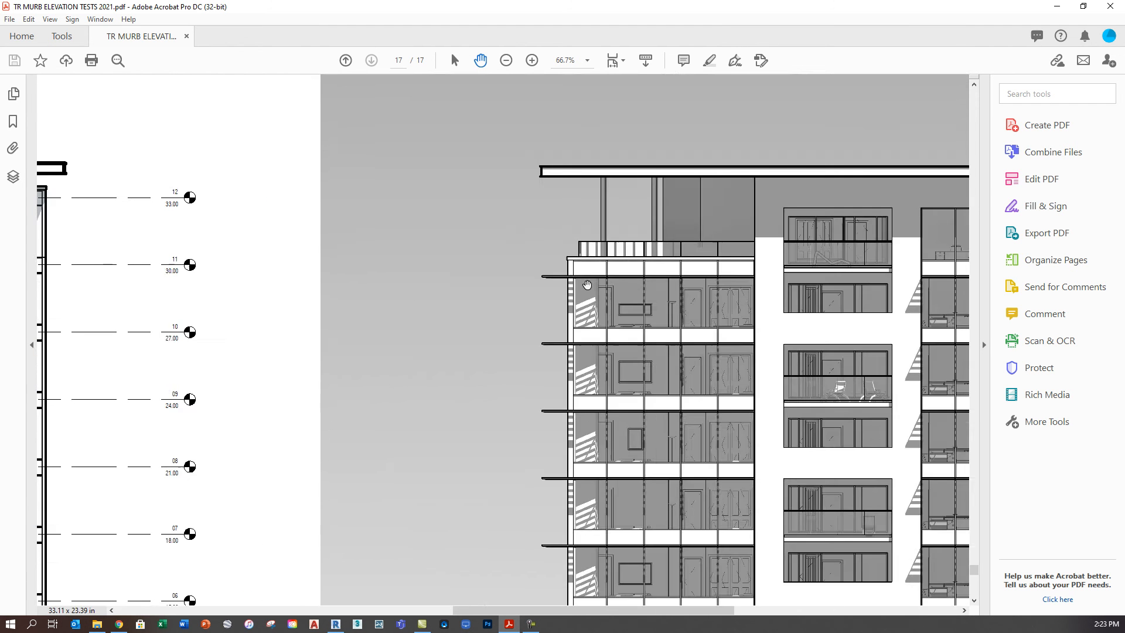
ctrl+scroll(551, 245, up, 2)
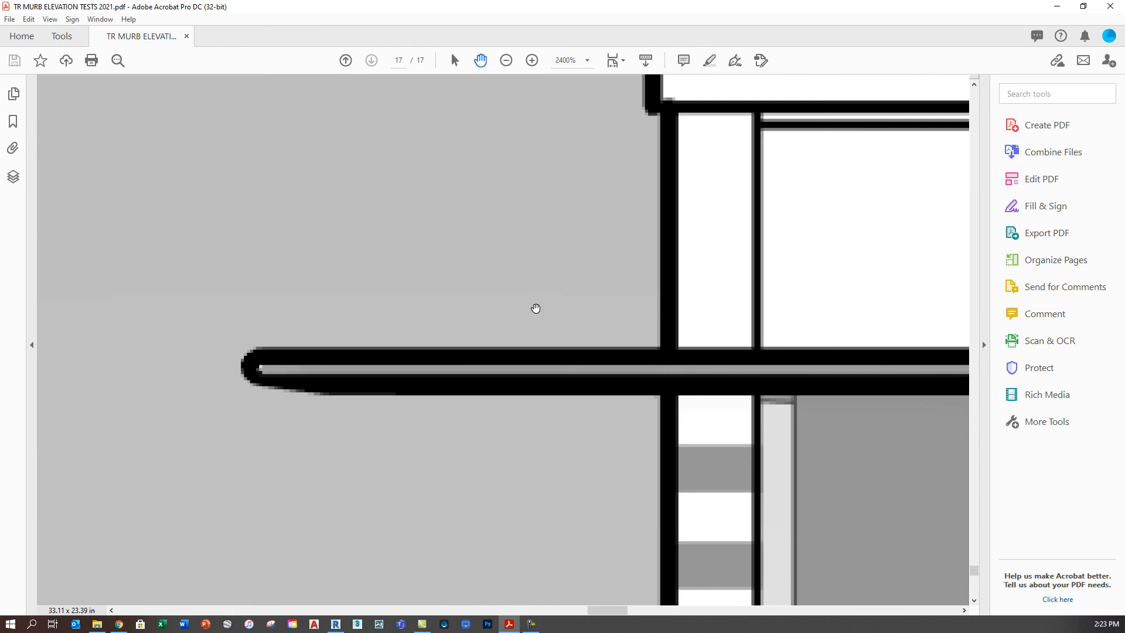
ctrl+scroll(551, 287, down, 2)
ctrl+scroll(551, 287, down, 9)
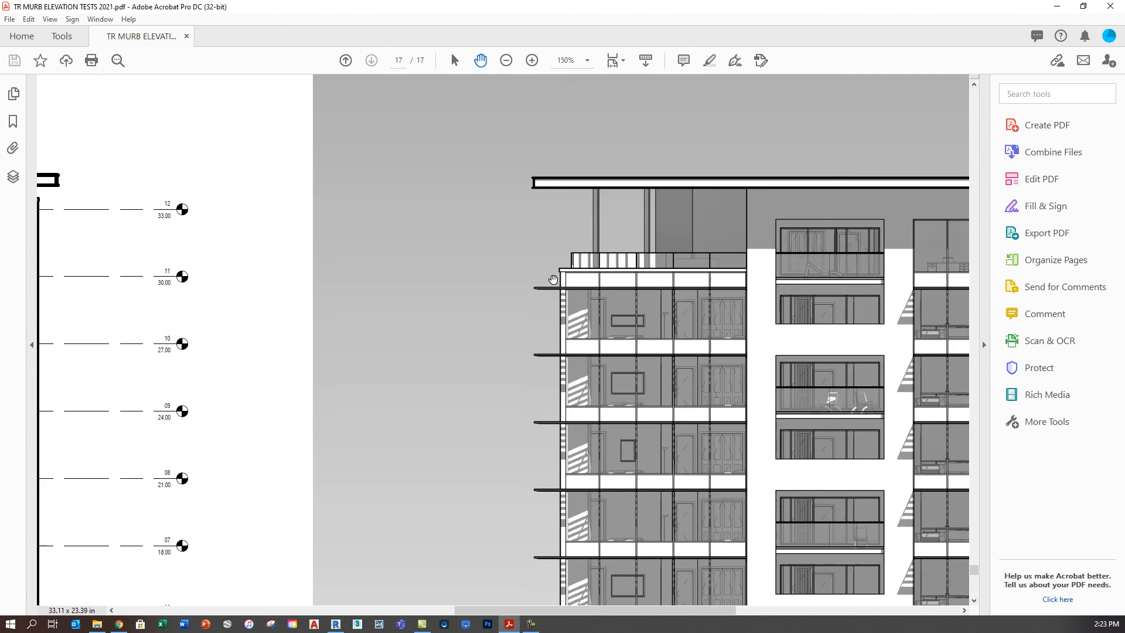
ctrl+scroll(554, 278, down, 2)
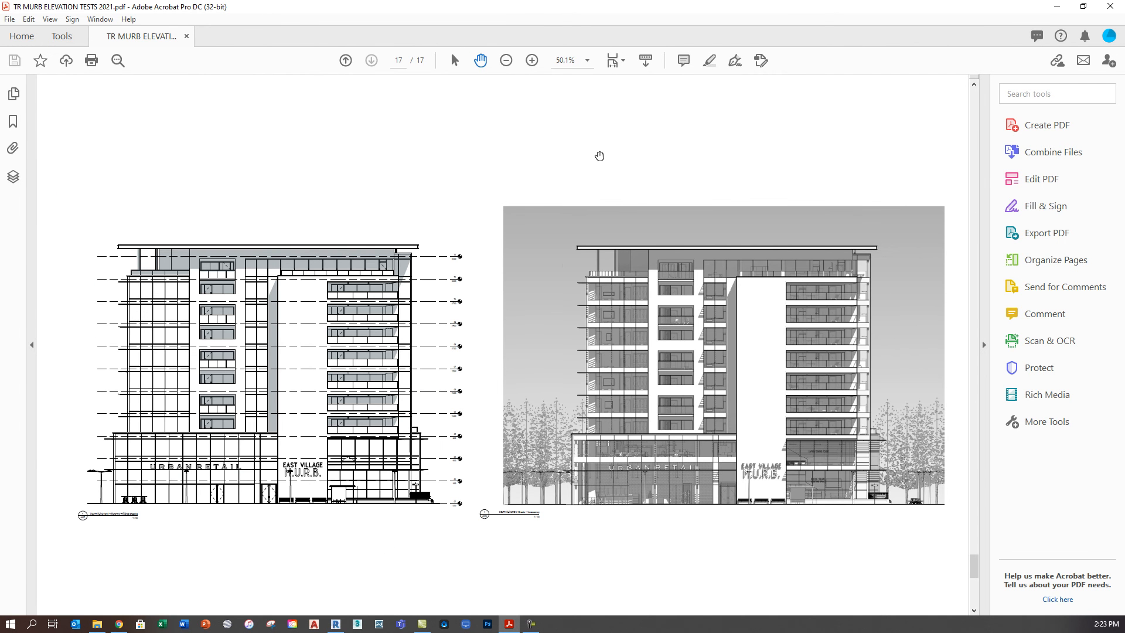